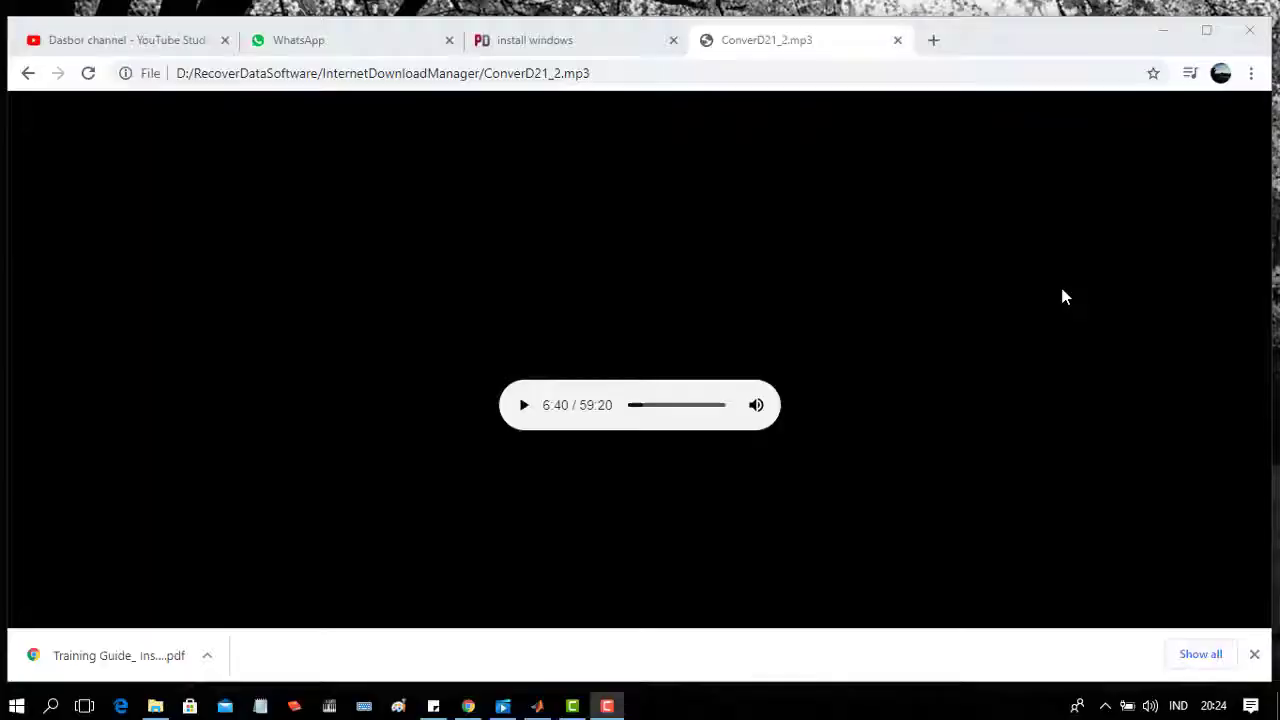
Minimize the browser, refresh the desktop, and switch to MATLAB R2015a
{"action": "left_click", "coordinate": [1165, 35]}
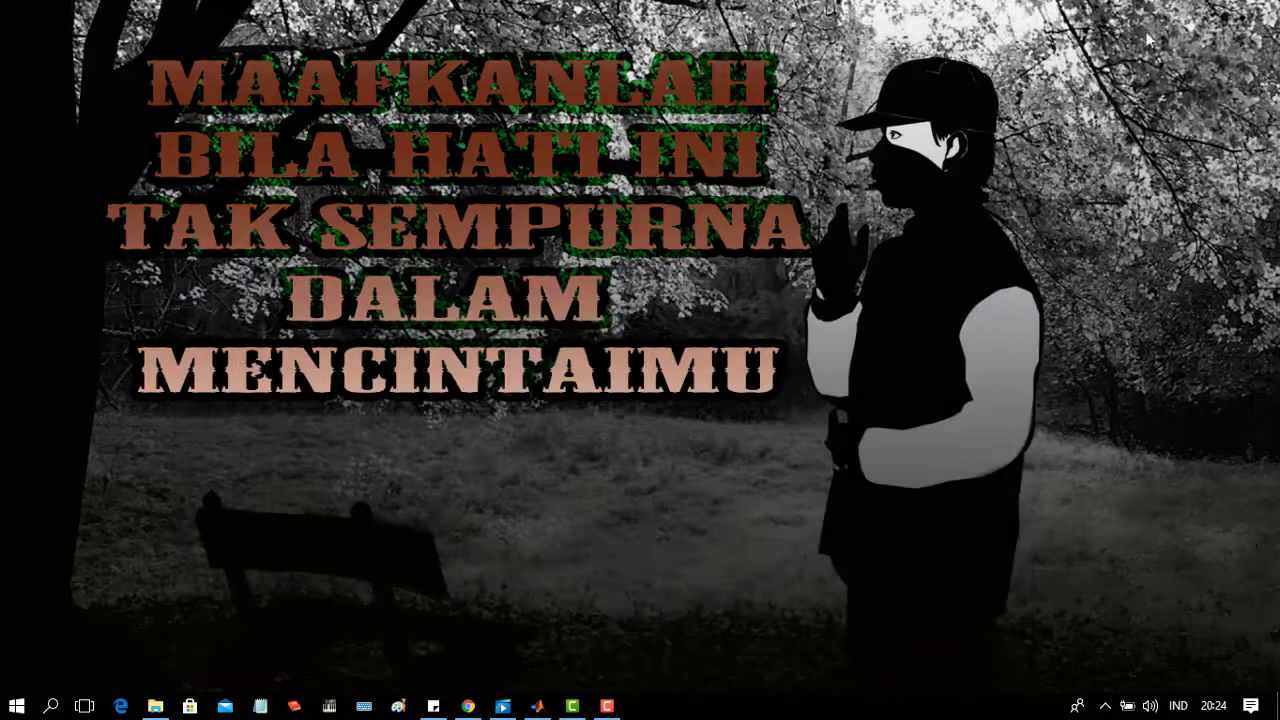
{"action": "right_click", "coordinate": [855, 105]}
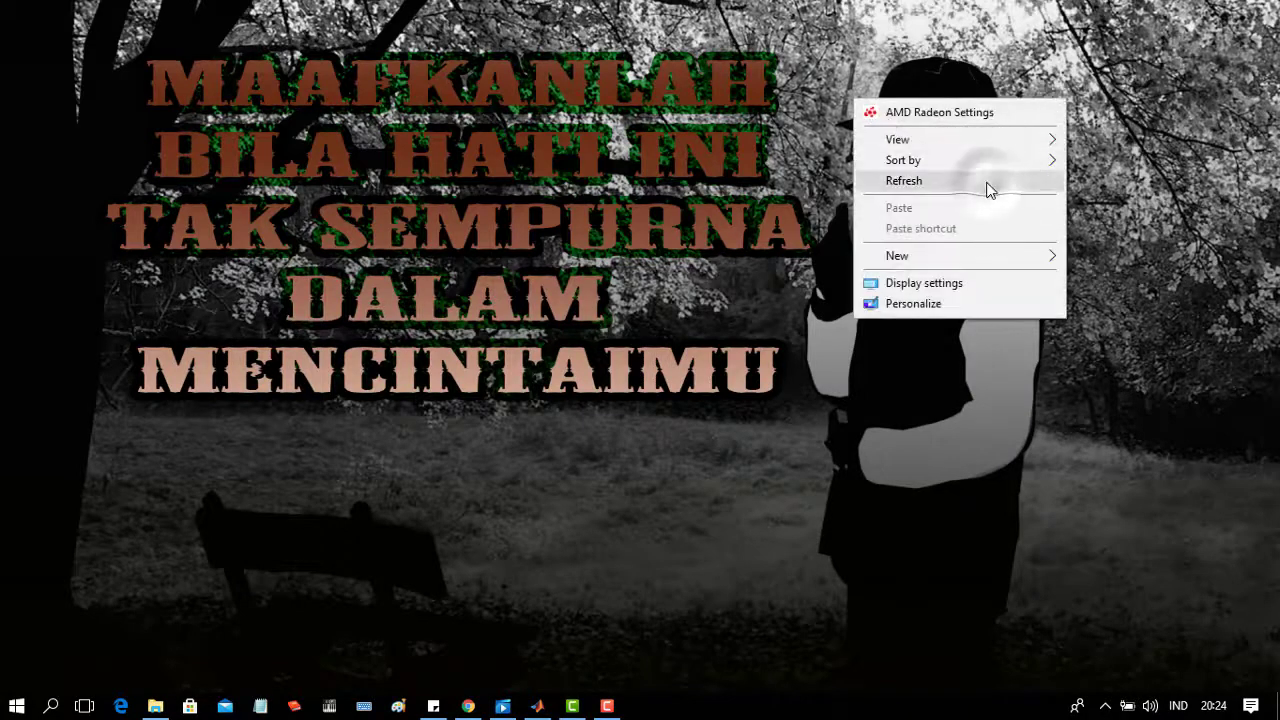
{"action": "left_click", "coordinate": [986, 182]}
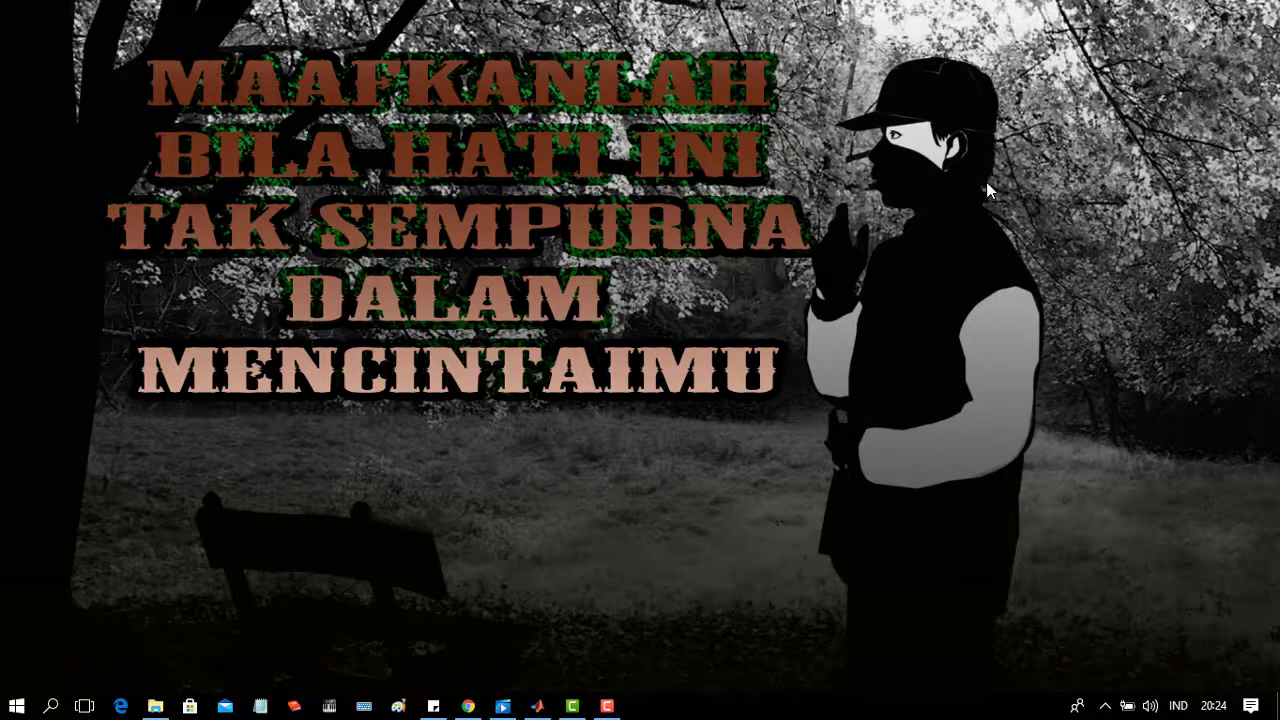
{"action": "left_click", "coordinate": [542, 707]}
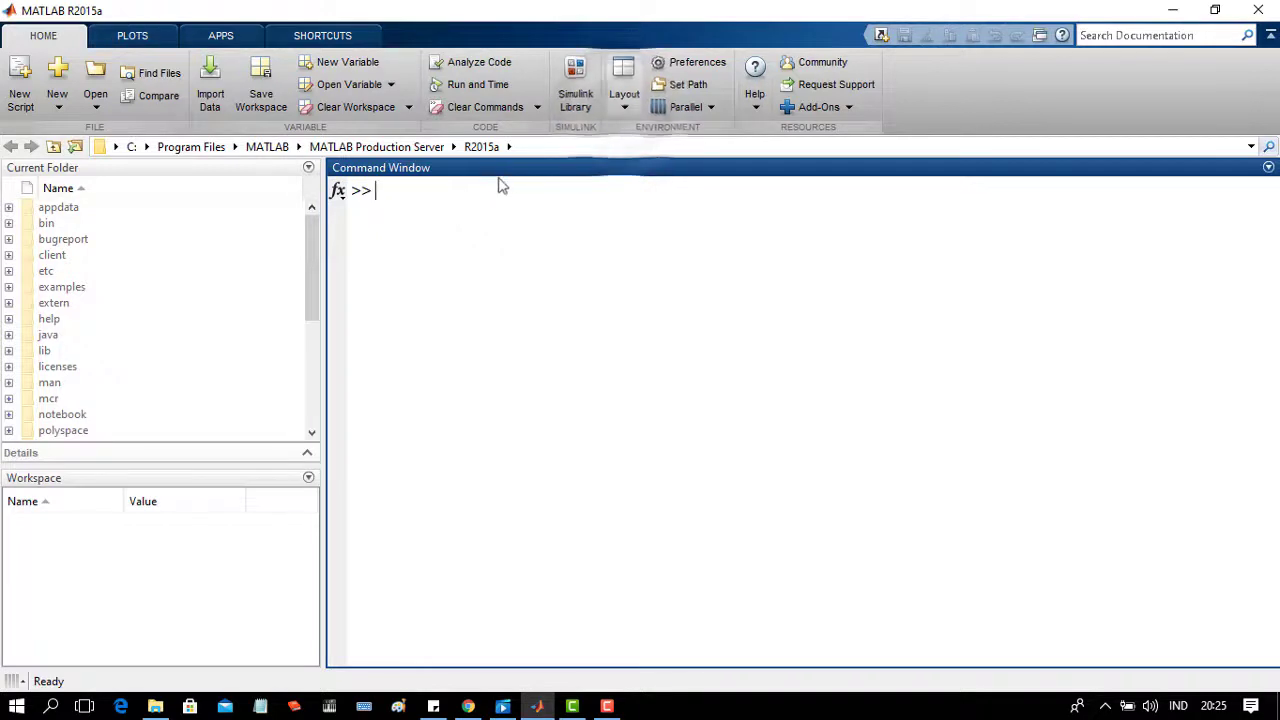
Try the Three Column window layout and the Command Window Only layout
{"action": "left_click", "coordinate": [621, 109]}
{"action": "left_click", "coordinate": [688, 177]}
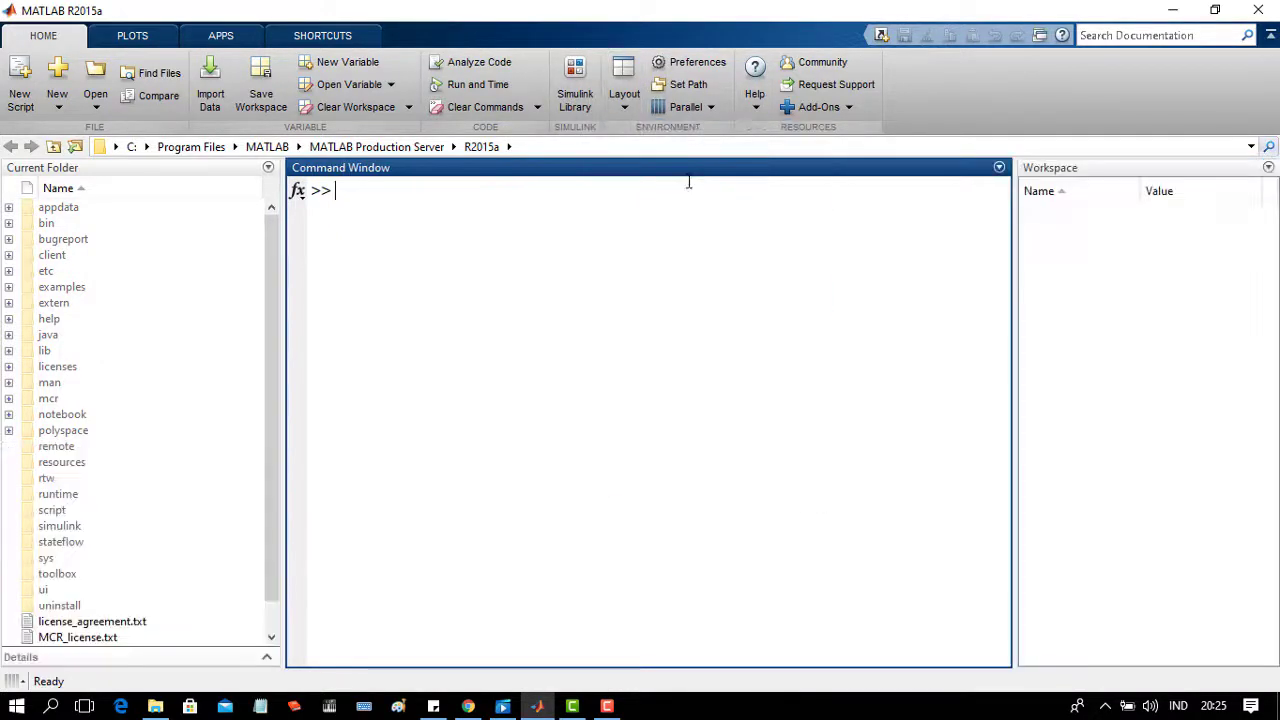
{"action": "left_click", "coordinate": [626, 111]}
{"action": "left_click", "coordinate": [626, 108]}
{"action": "left_click", "coordinate": [626, 106]}
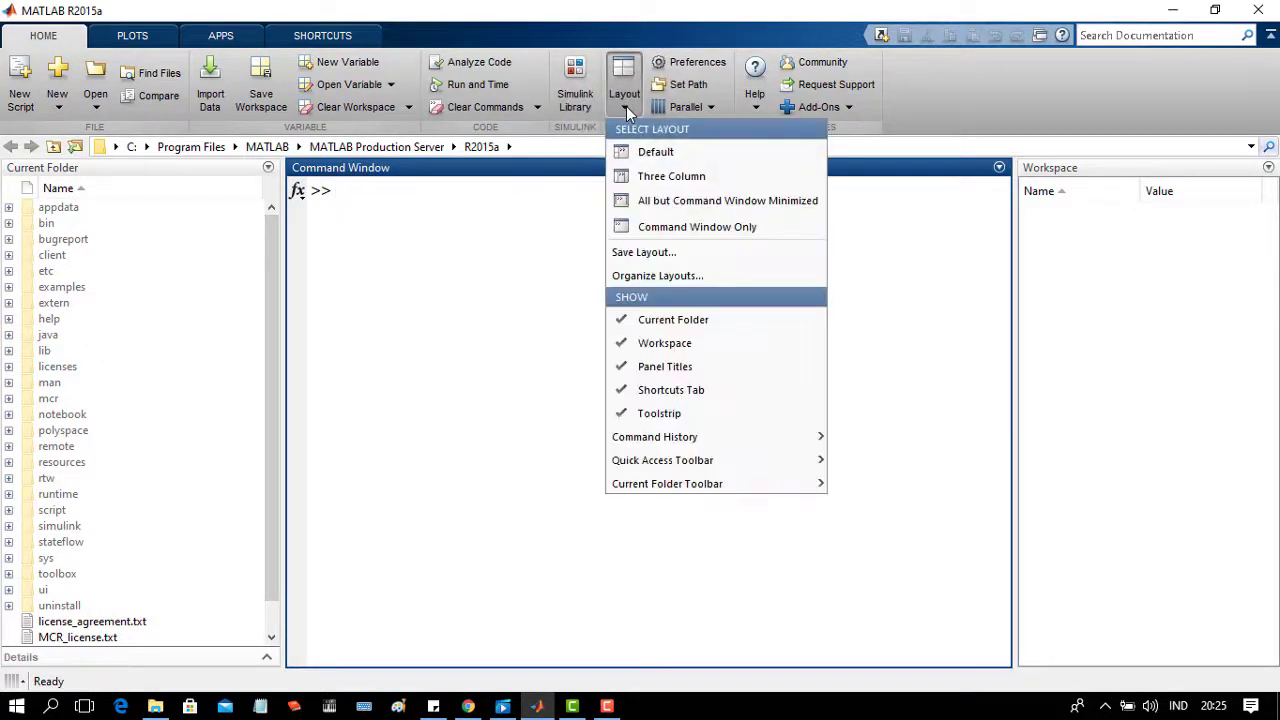
{"action": "left_click", "coordinate": [736, 230]}
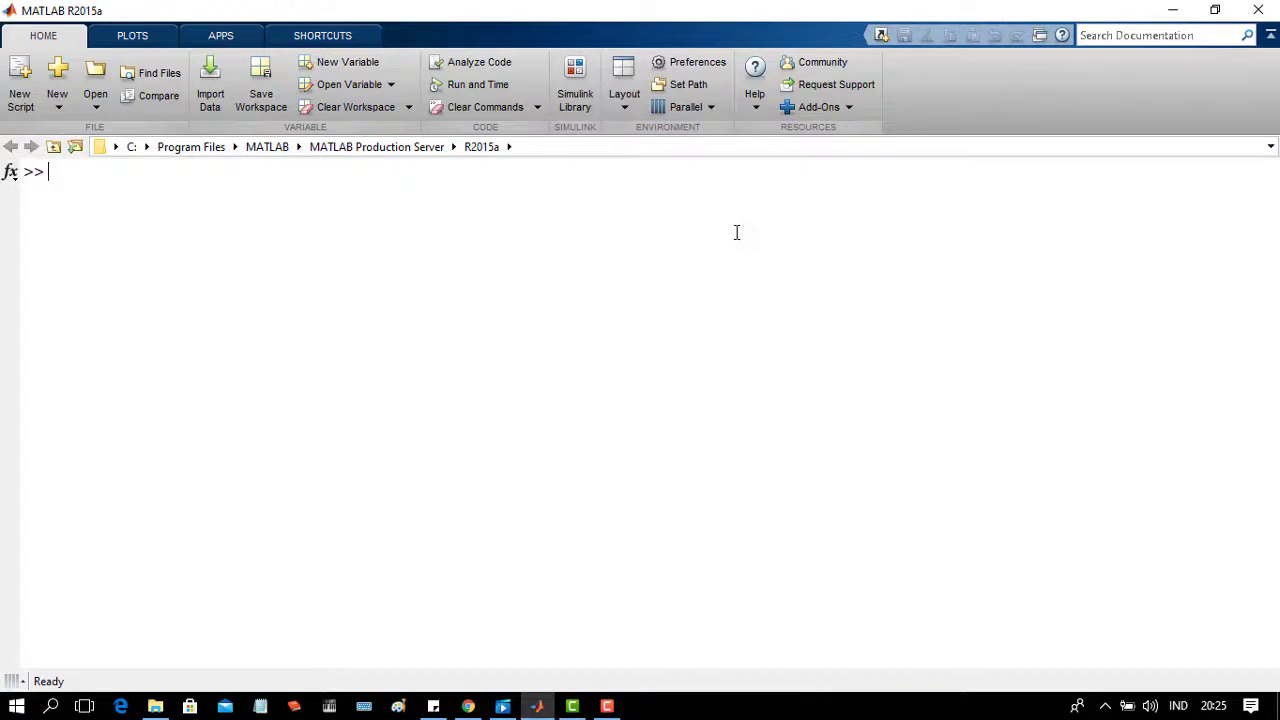
Restore the Default window layout and select the licenses folder in the Current Folder browser
{"action": "left_click", "coordinate": [624, 96]}
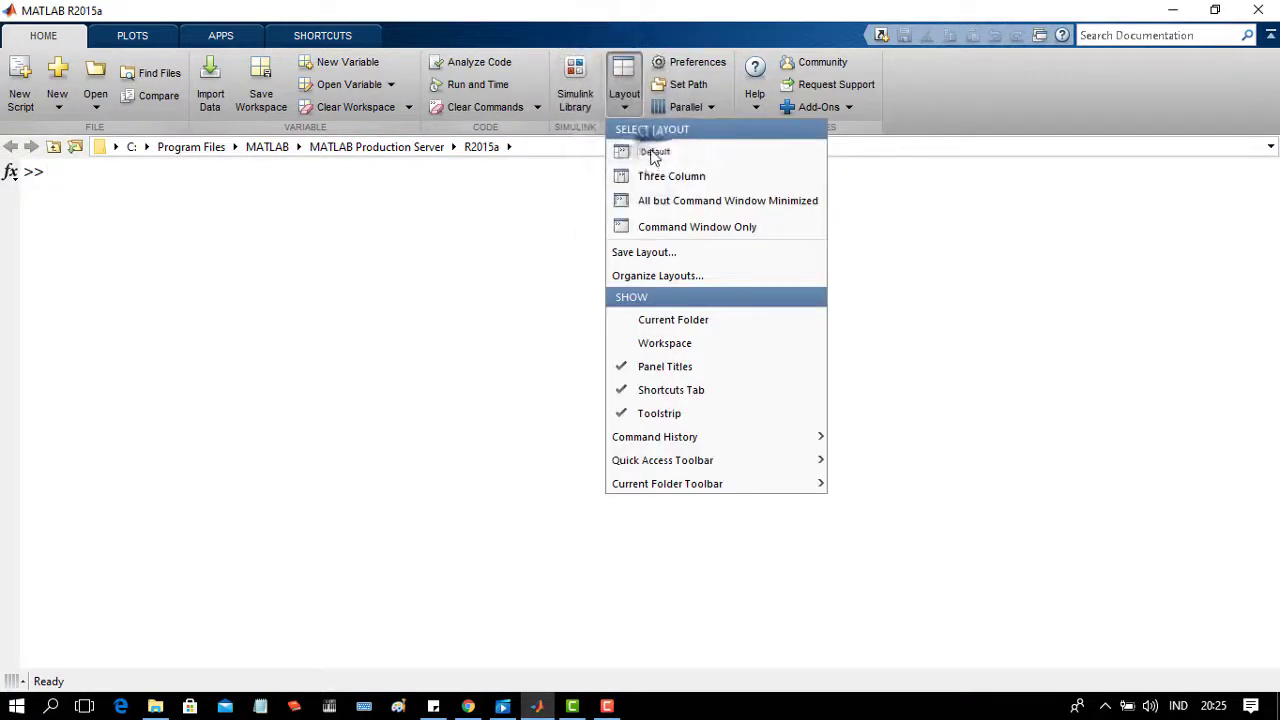
{"action": "left_click", "coordinate": [648, 152]}
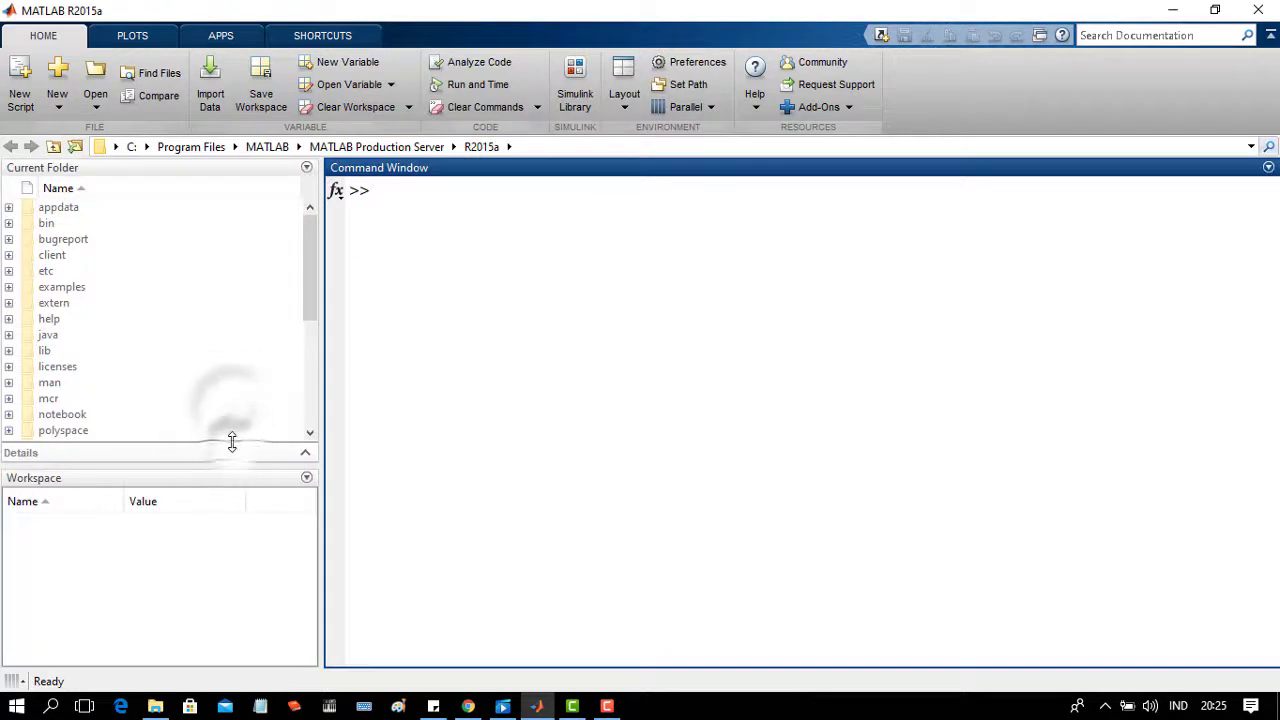
{"action": "left_click_drag", "start_coordinate": [232, 428], "coordinate": [217, 305]}
{"action": "left_click", "coordinate": [450, 416]}
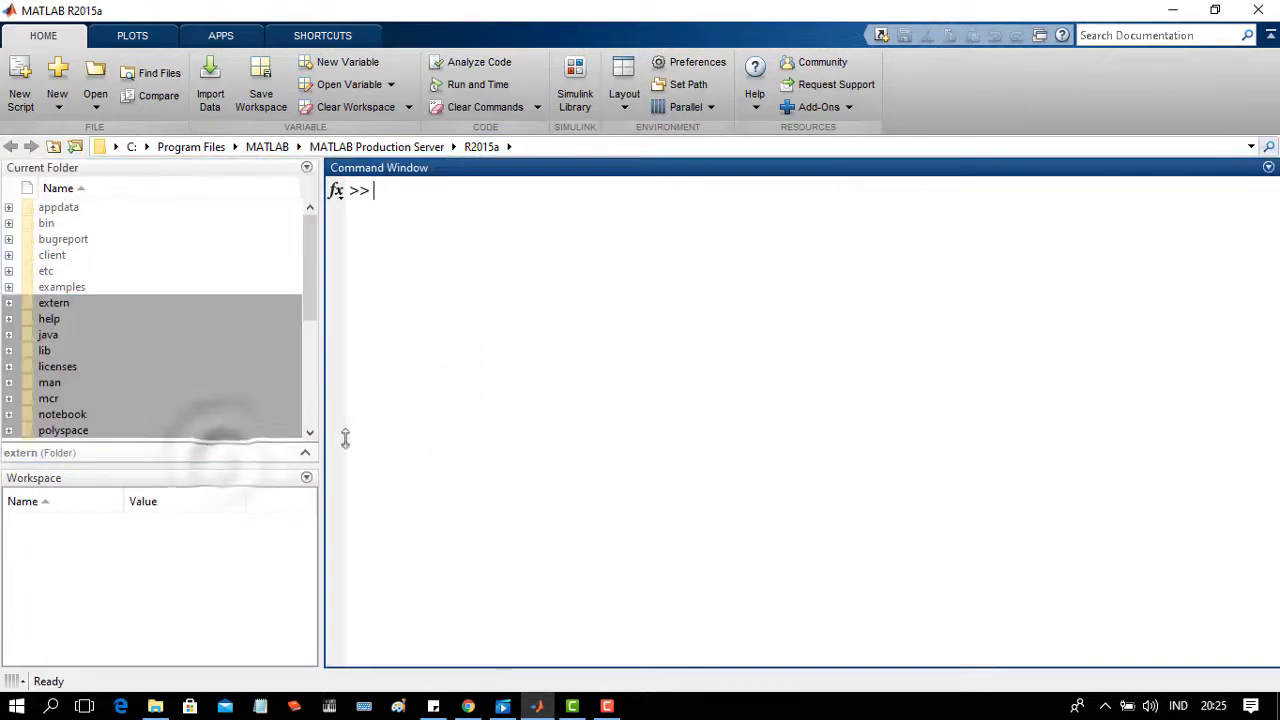
{"action": "left_click", "coordinate": [183, 601]}
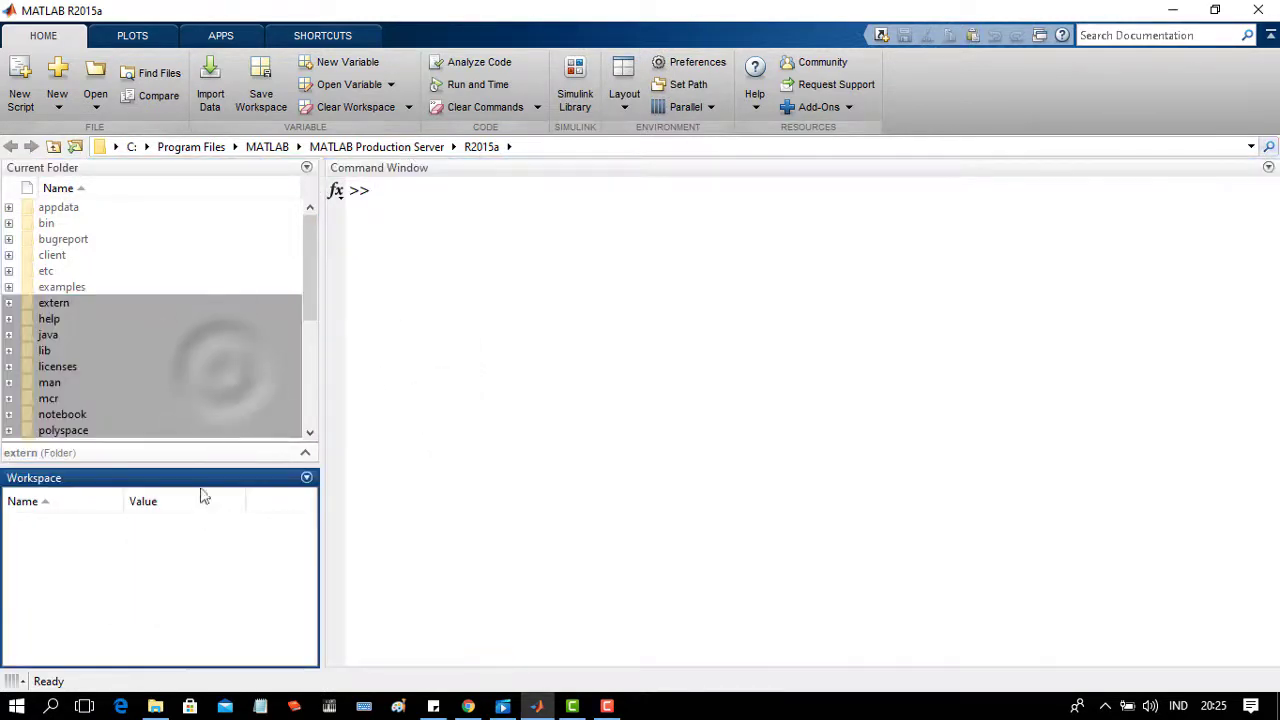
{"action": "left_click", "coordinate": [222, 368]}
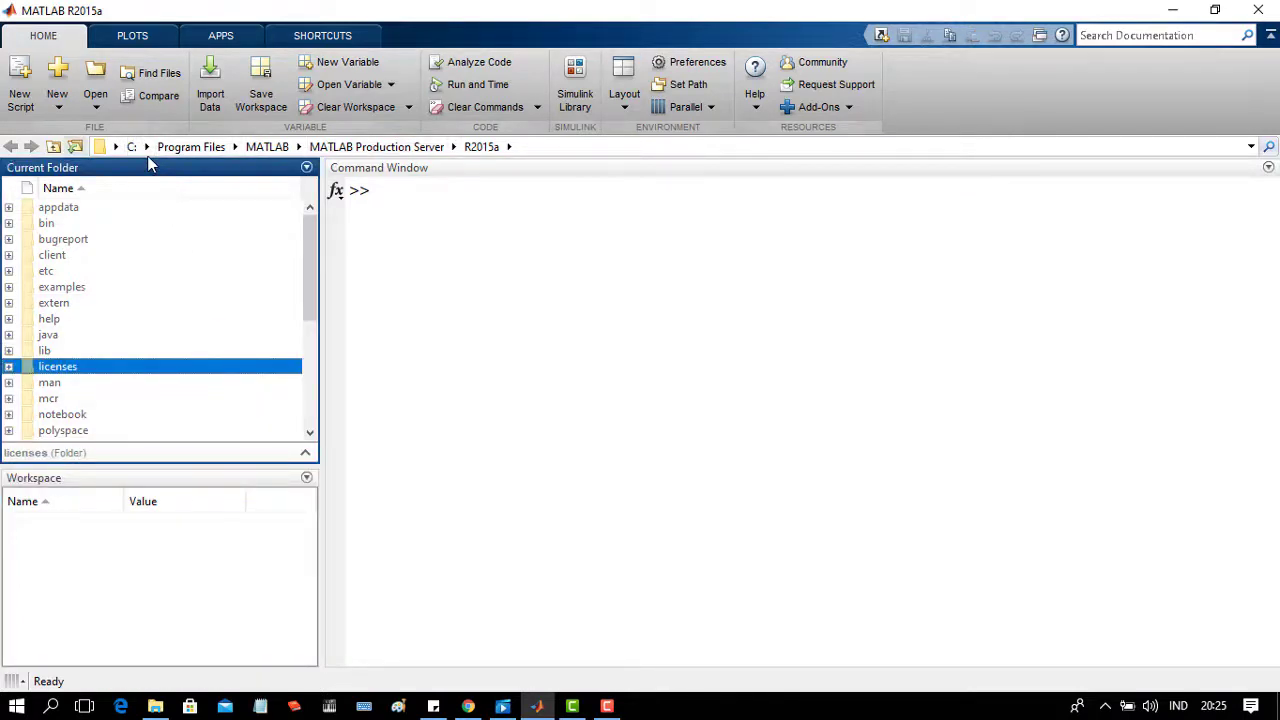
Reapply the Default window layout and expand the details of the licenses folder
{"action": "left_click", "coordinate": [547, 150]}
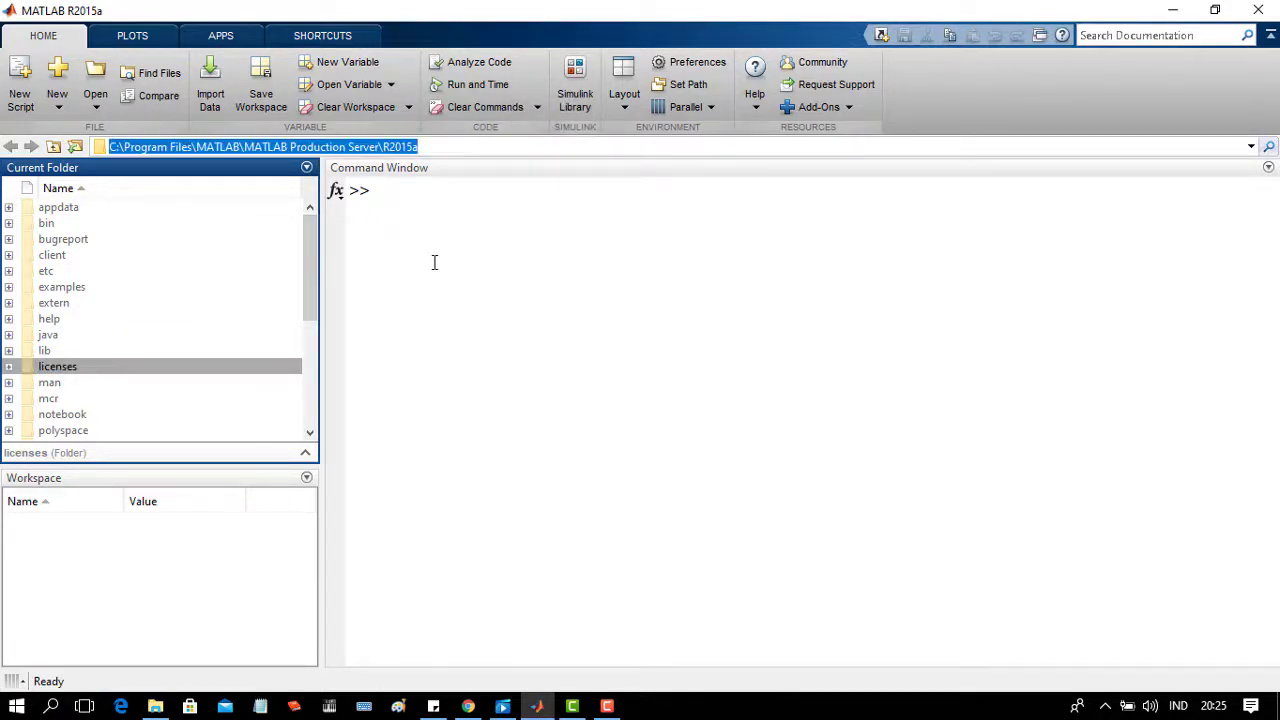
{"action": "left_click", "coordinate": [666, 319]}
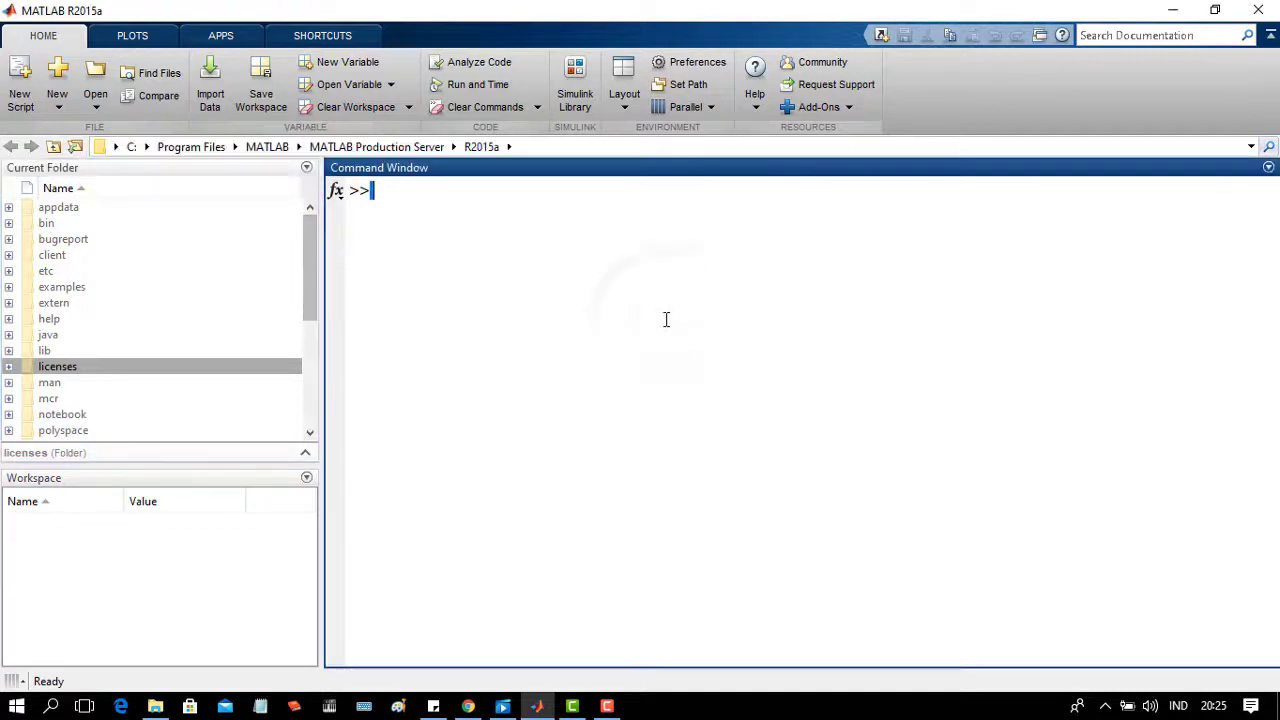
{"action": "left_click", "coordinate": [624, 100]}
{"action": "left_click", "coordinate": [657, 151]}
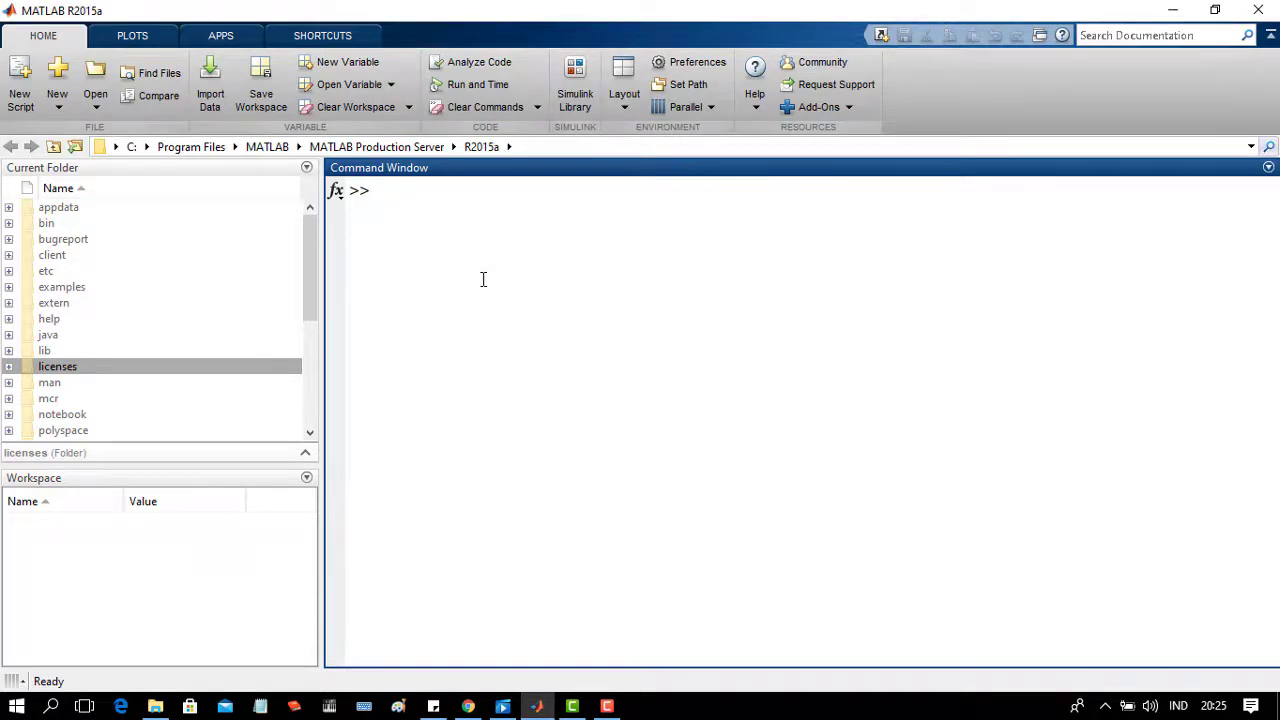
{"action": "left_click", "coordinate": [272, 445]}
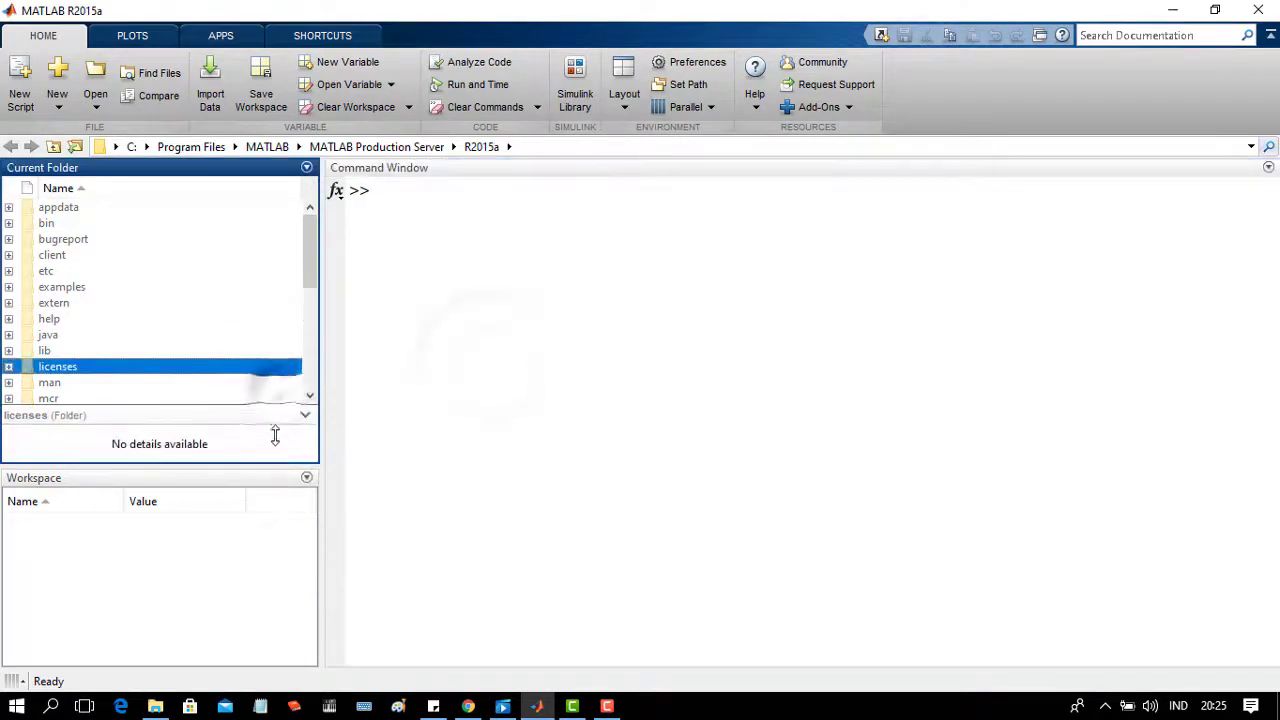
{"action": "left_click", "coordinate": [492, 364]}
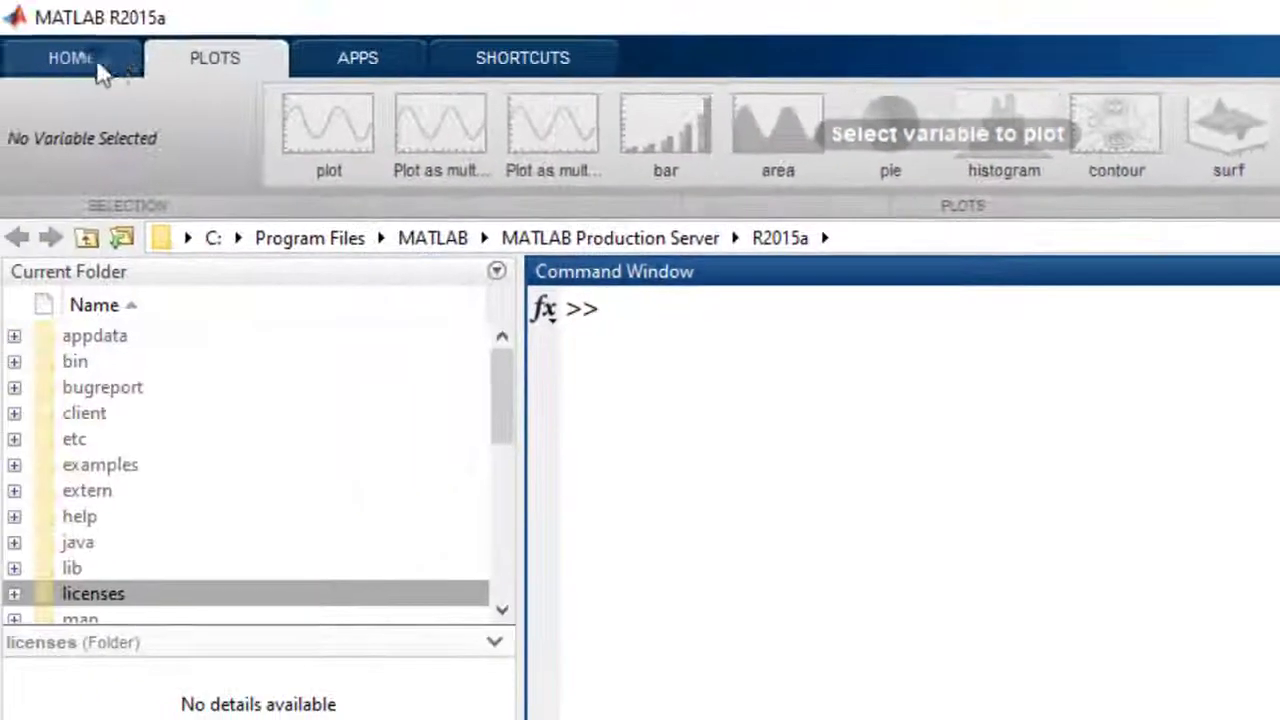
Open the MATLAB preferences and display the Fonts settings
{"action": "left_click", "coordinate": [98, 70]}
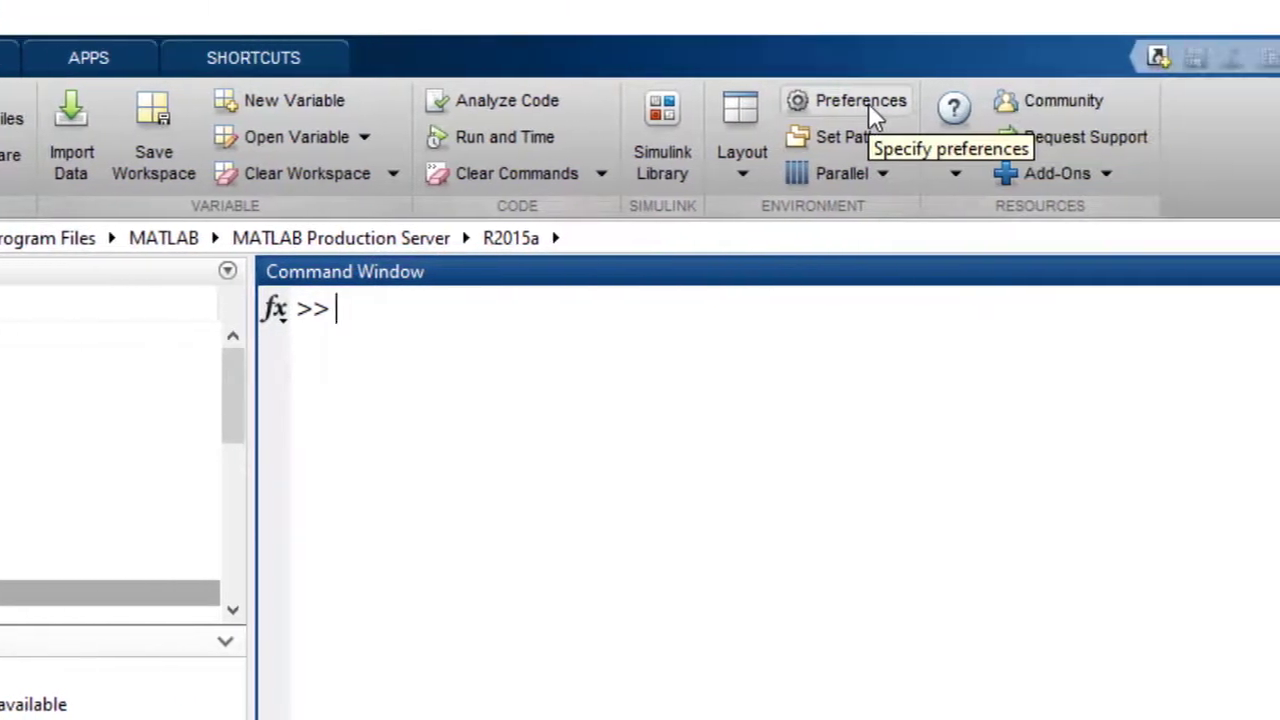
{"action": "left_click", "coordinate": [660, 103]}
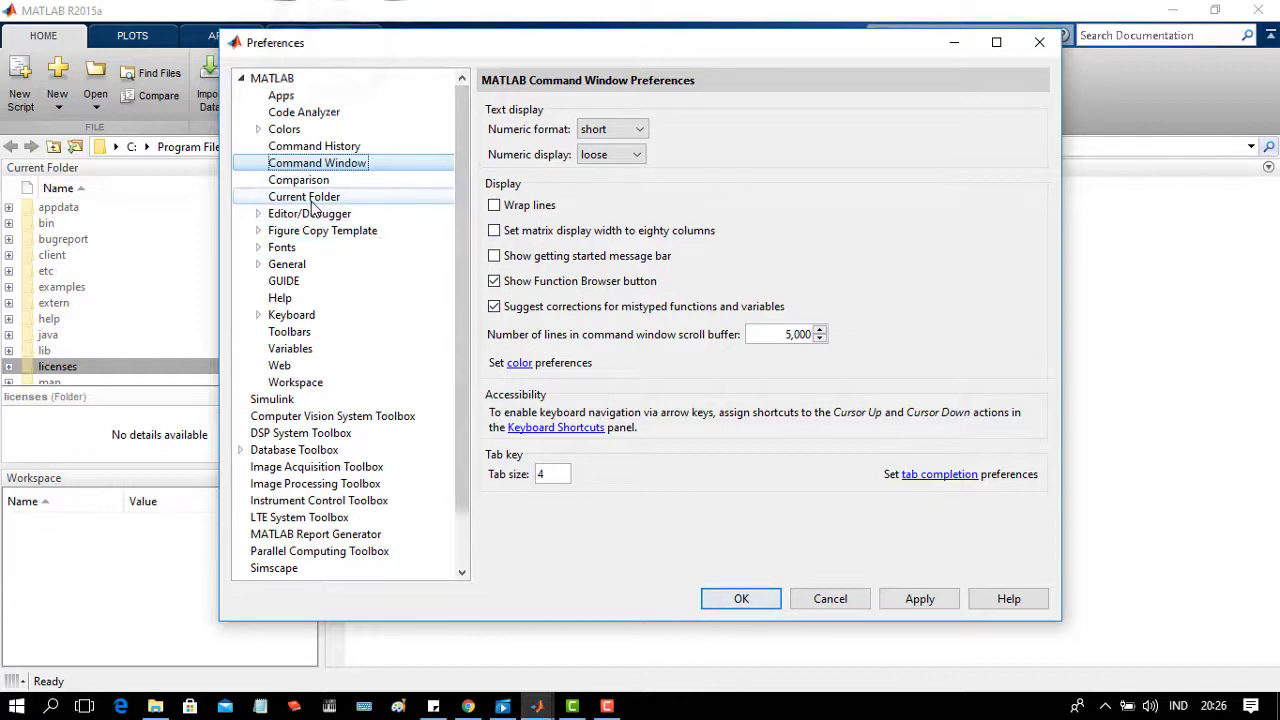
{"action": "left_click_drag", "start_coordinate": [340, 42], "coordinate": [535, 35]}
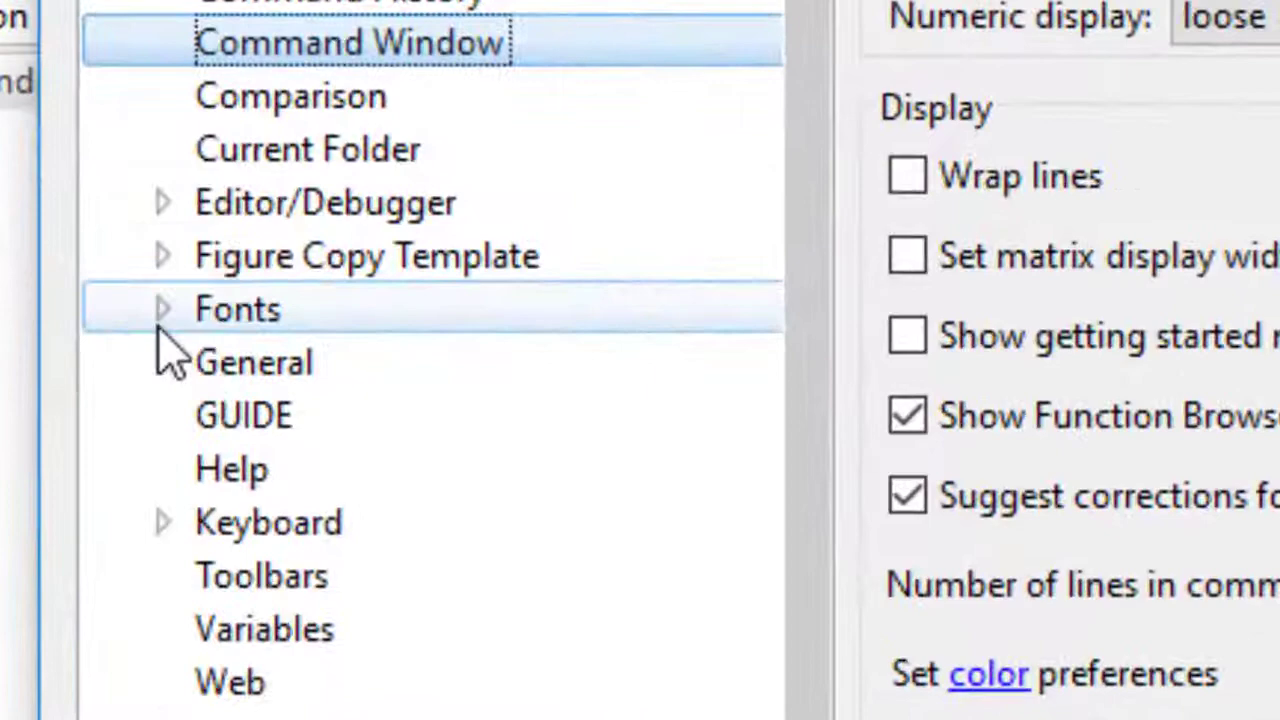
{"action": "left_click", "coordinate": [222, 303]}
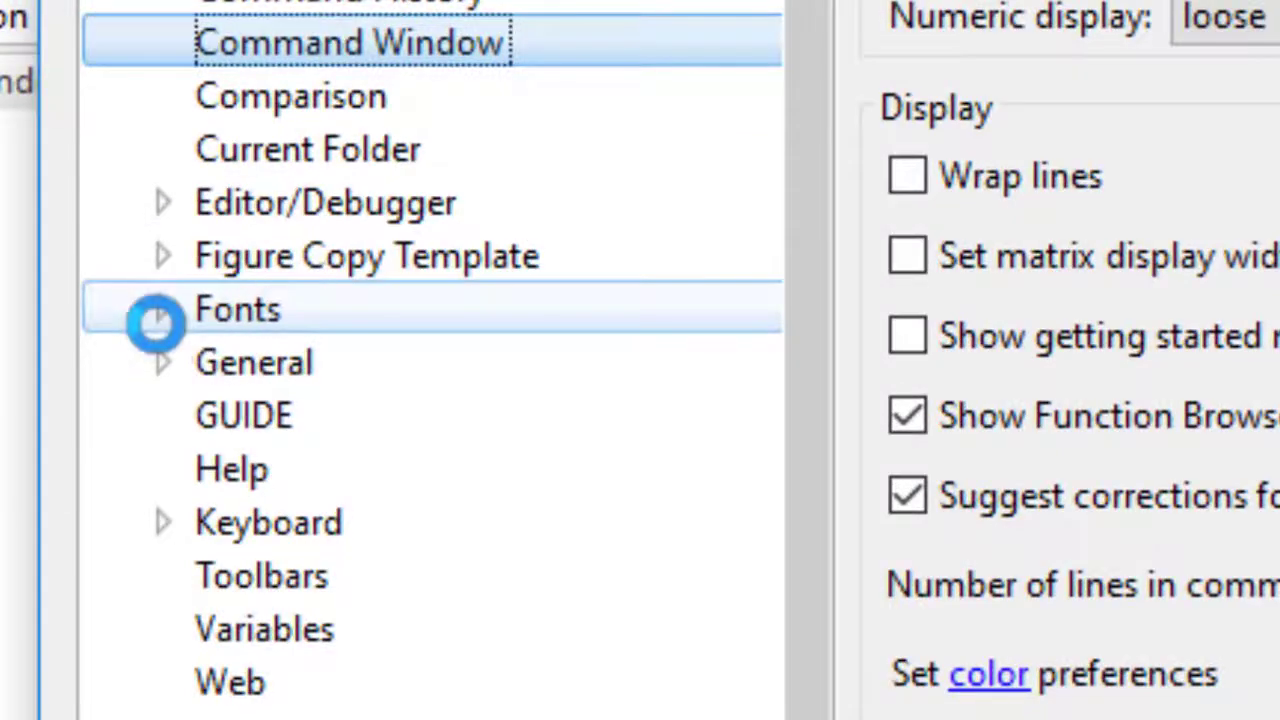
{"action": "double_click", "coordinate": [394, 314]}
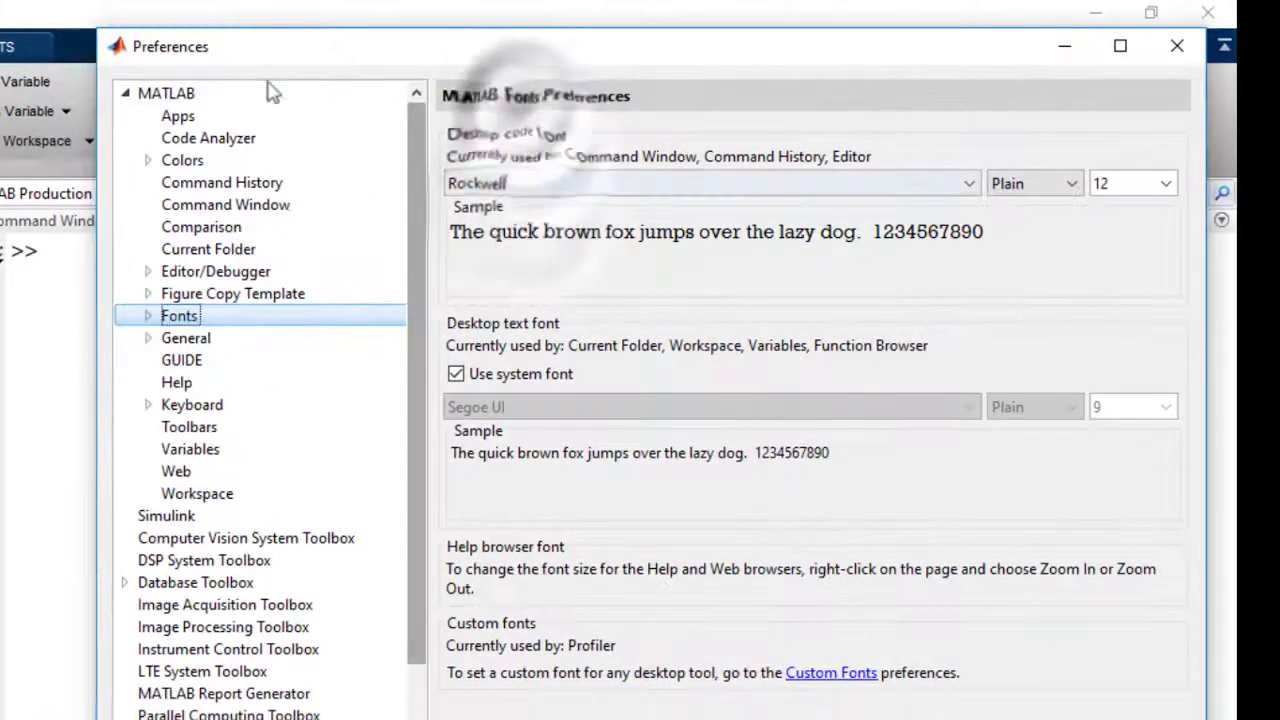
{"action": "left_click_drag", "start_coordinate": [294, 1], "coordinate": [585, 76]}
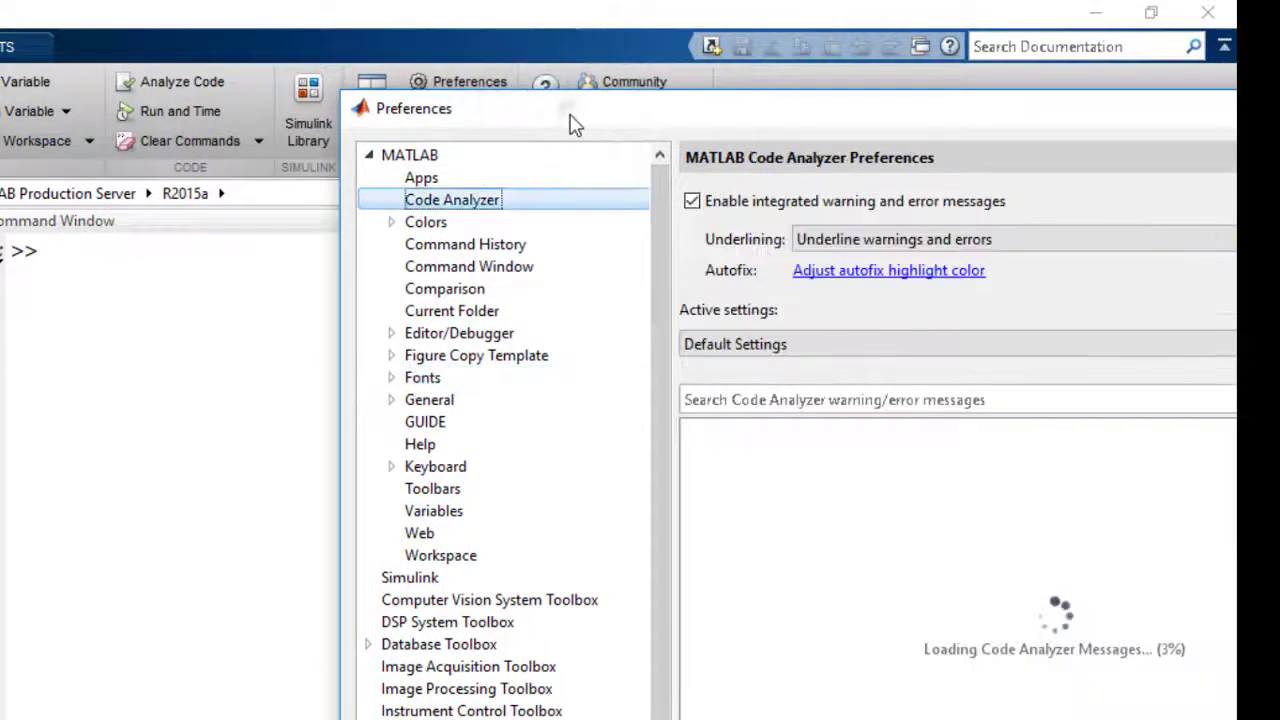
{"action": "left_click_drag", "start_coordinate": [571, 118], "coordinate": [155, 393]}
{"action": "left_click_drag", "start_coordinate": [534, 394], "coordinate": [610, 175]}
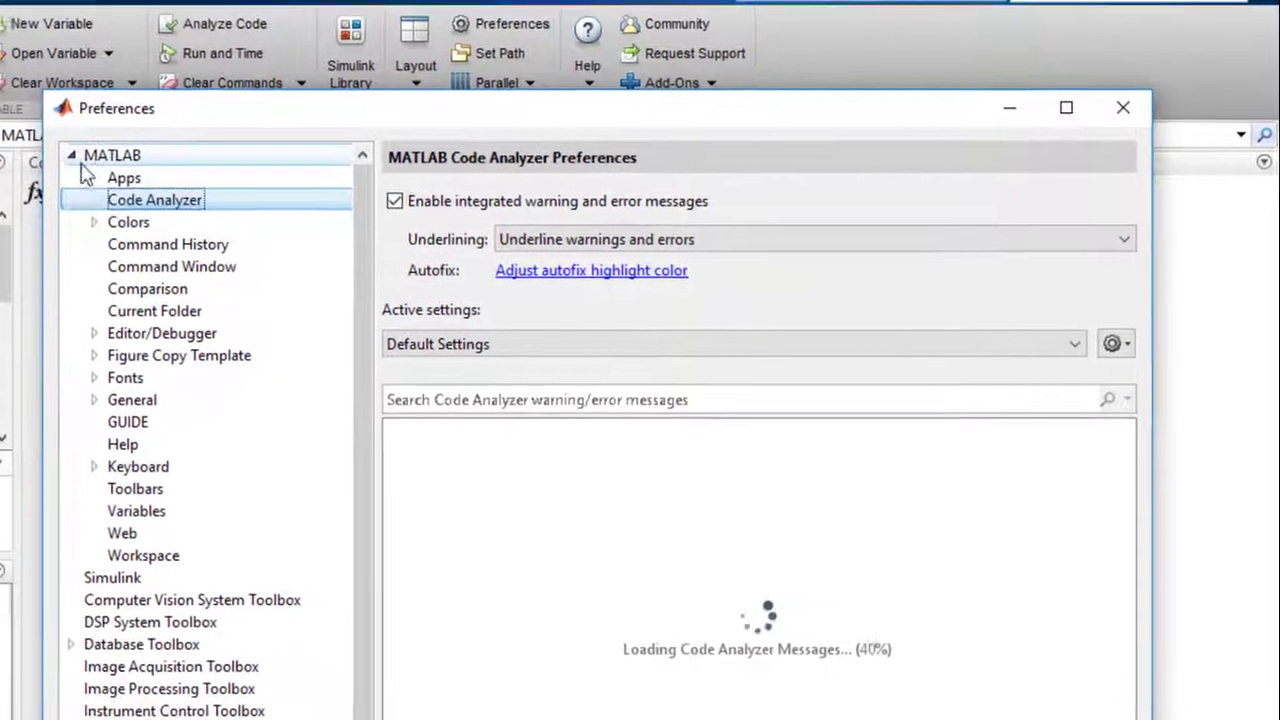
{"action": "left_click", "coordinate": [120, 377]}
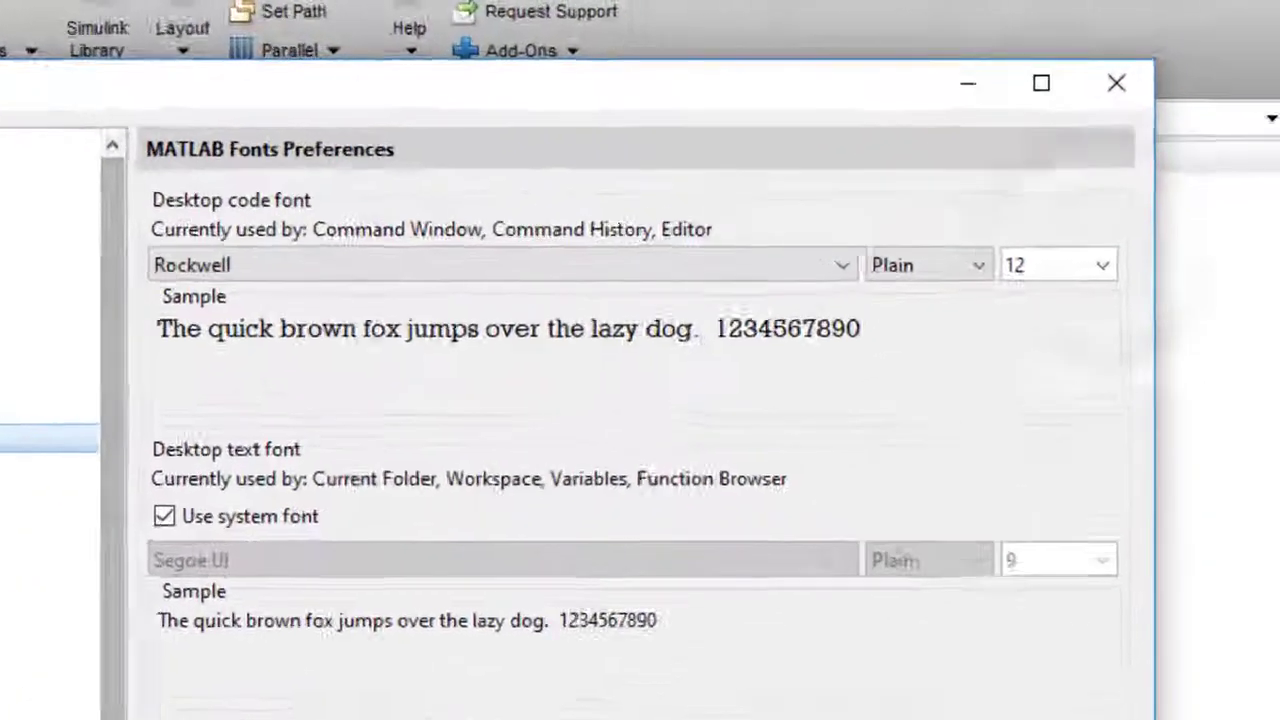
Set the desktop code font size to 18
{"action": "left_click", "coordinate": [1101, 265]}
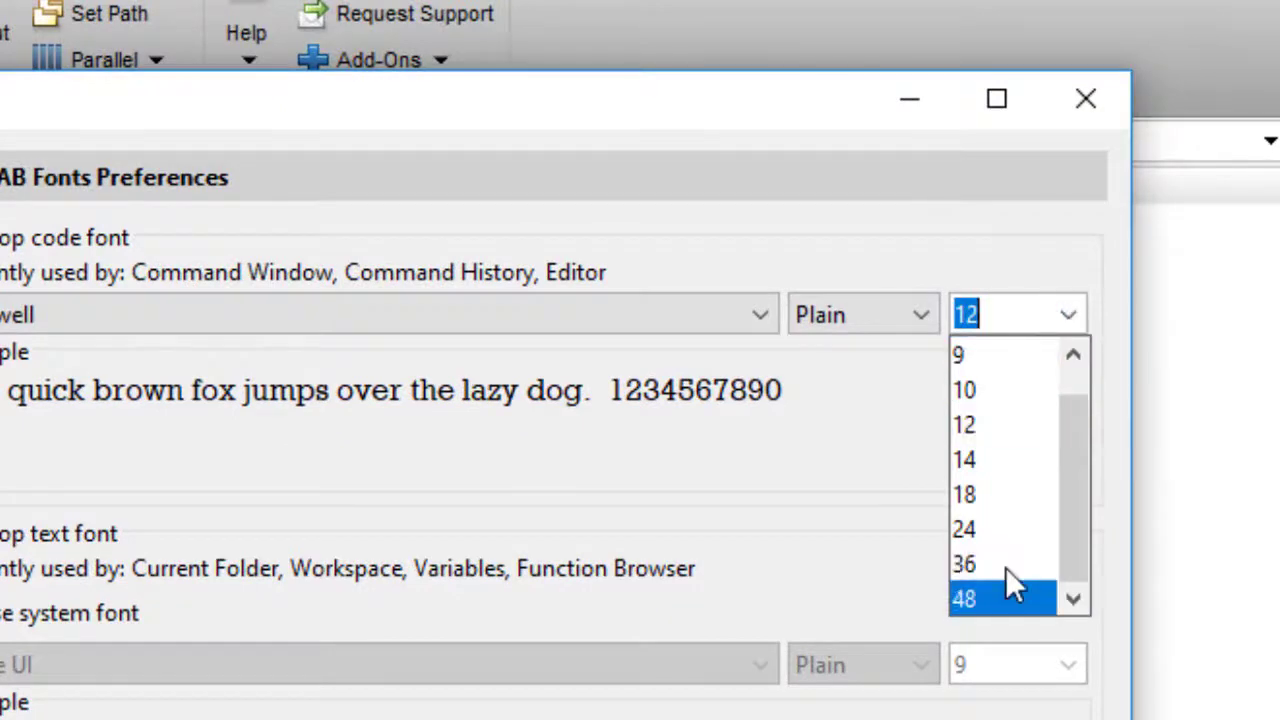
{"action": "key", "text": "Up"}
{"action": "key", "text": "Up"}
{"action": "key", "text": "Up"}
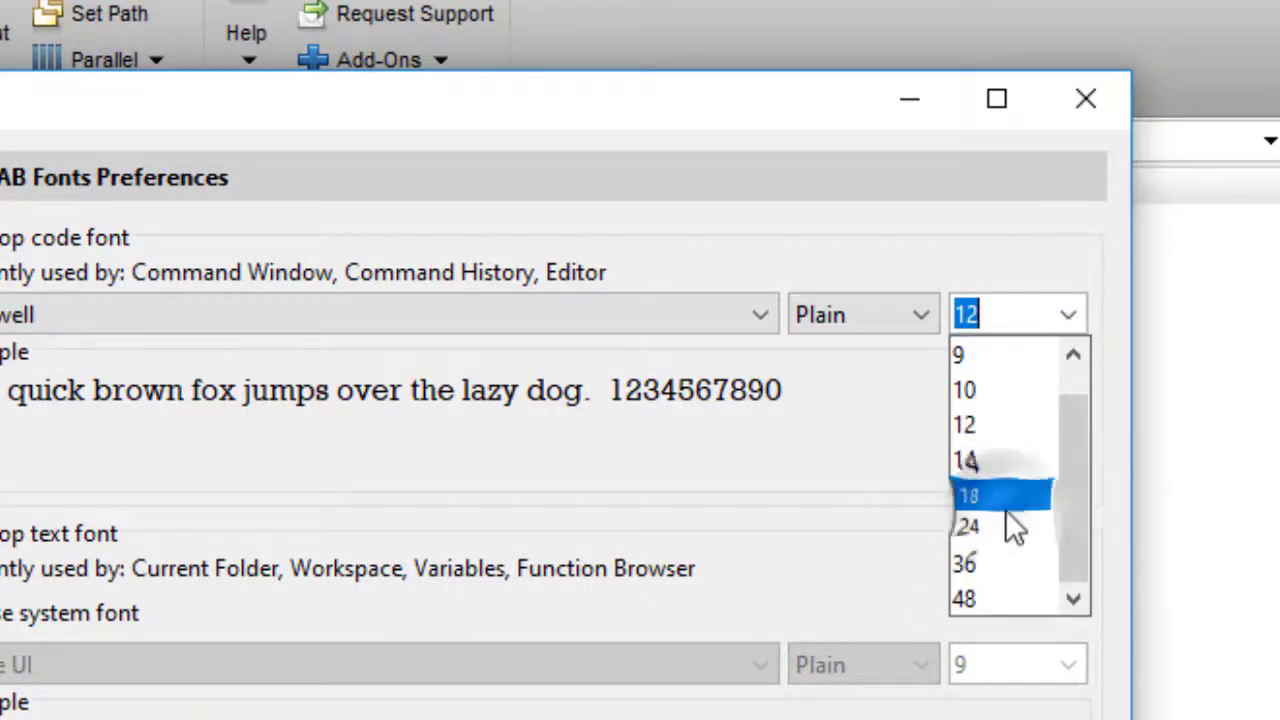
{"action": "key", "text": "Return"}
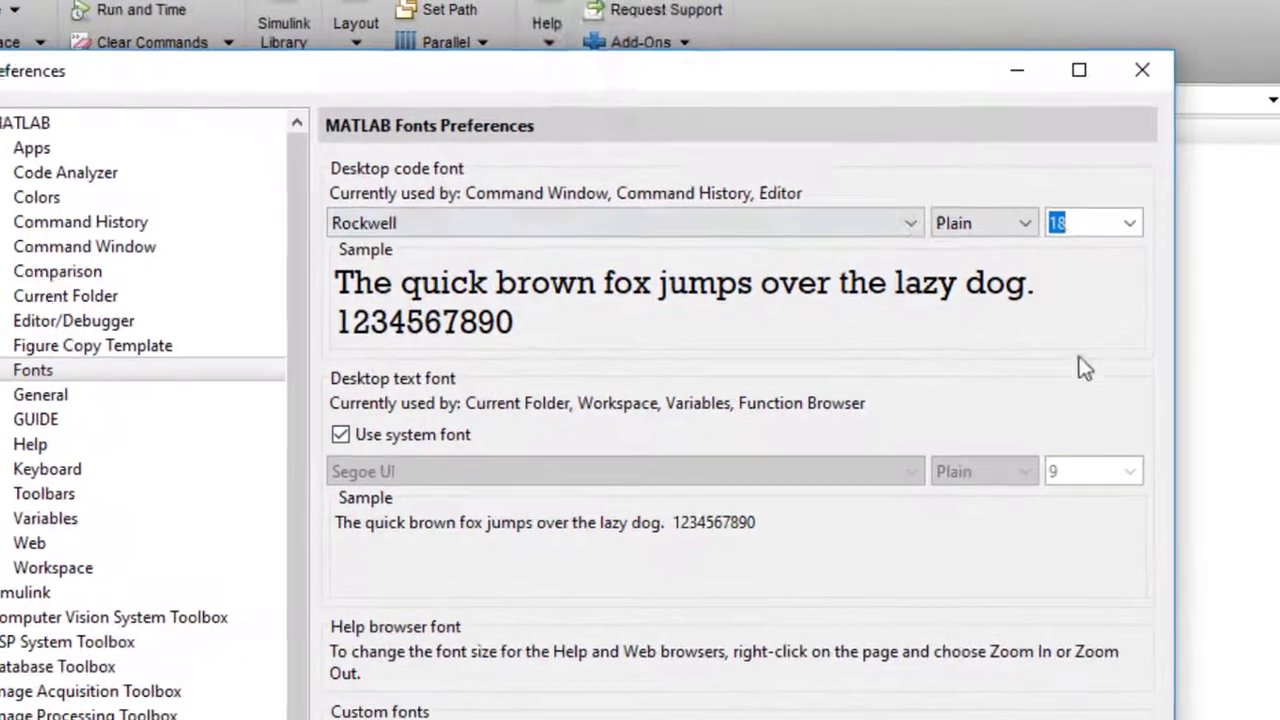
Keep Rockwell as the desktop code font, apply the font preferences, and minimize the dialog
{"action": "left_click_drag", "start_coordinate": [640, 70], "coordinate": [676, 17]}
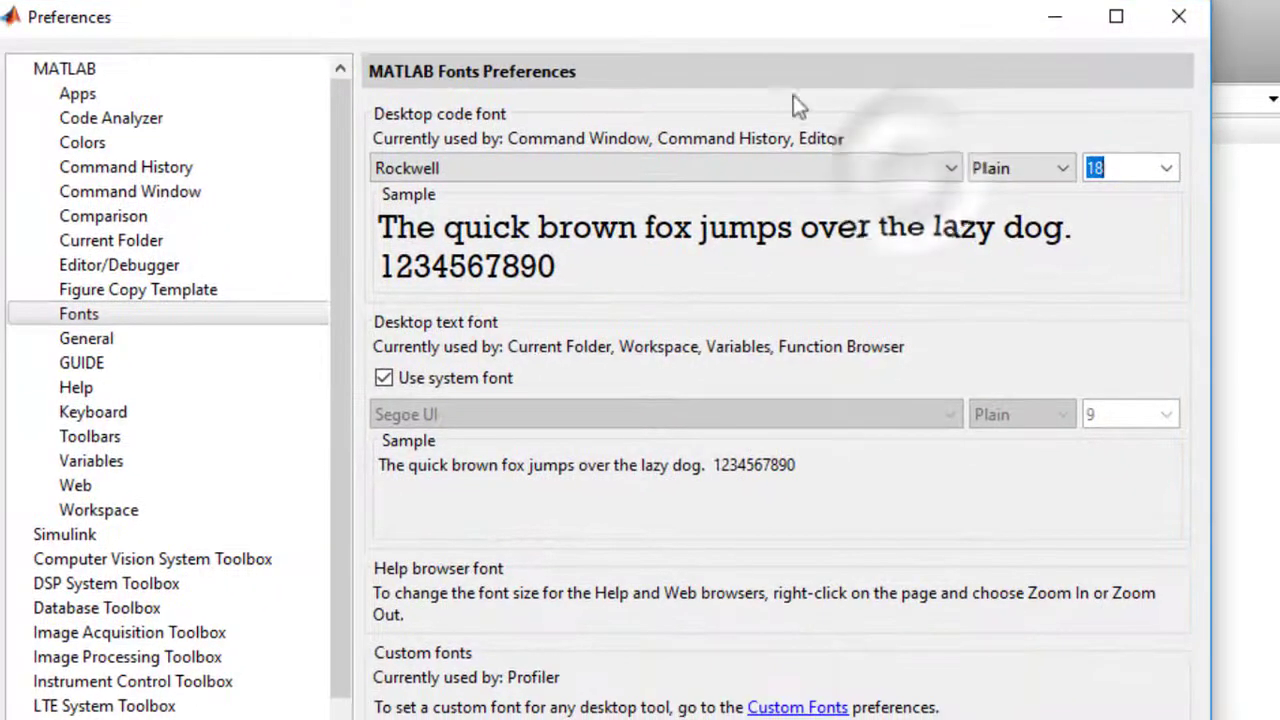
{"action": "left_click", "coordinate": [908, 177]}
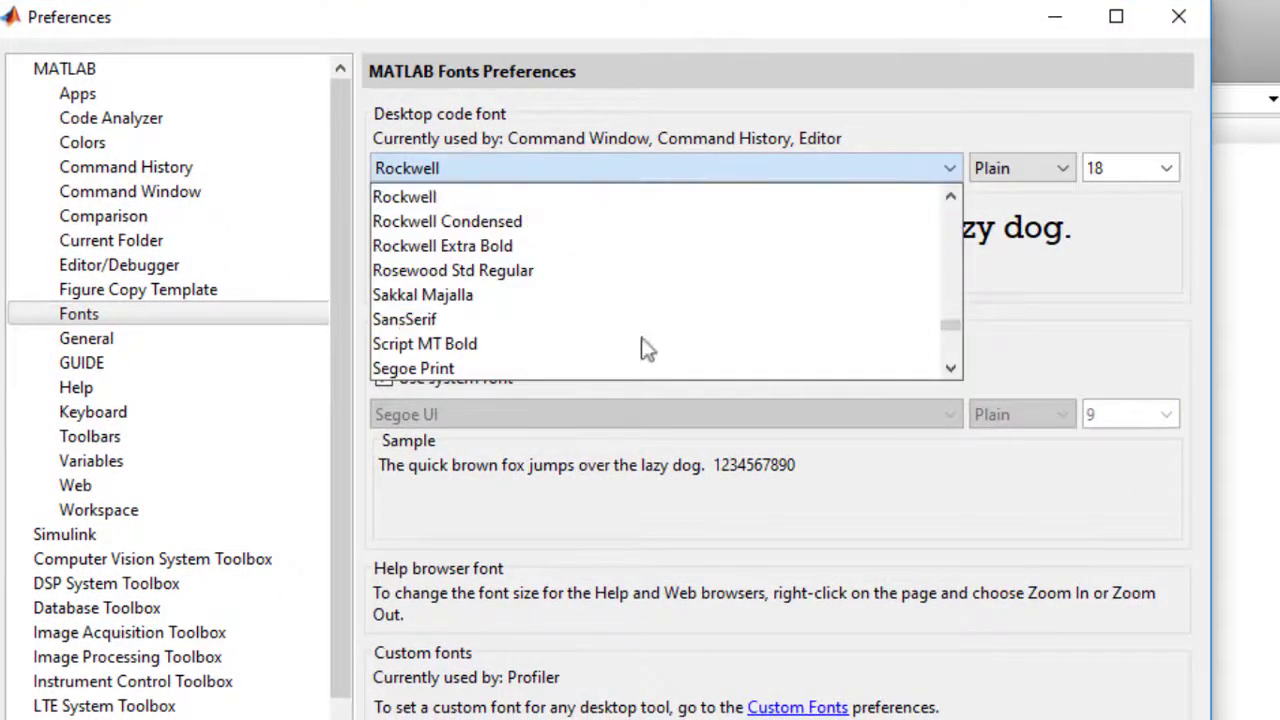
{"action": "scroll", "coordinate": [623, 360], "scroll_direction": "down", "scroll_amount": 3}
{"action": "scroll", "coordinate": [638, 355], "scroll_direction": "up", "scroll_amount": 4}
{"action": "left_click", "coordinate": [1071, 286]}
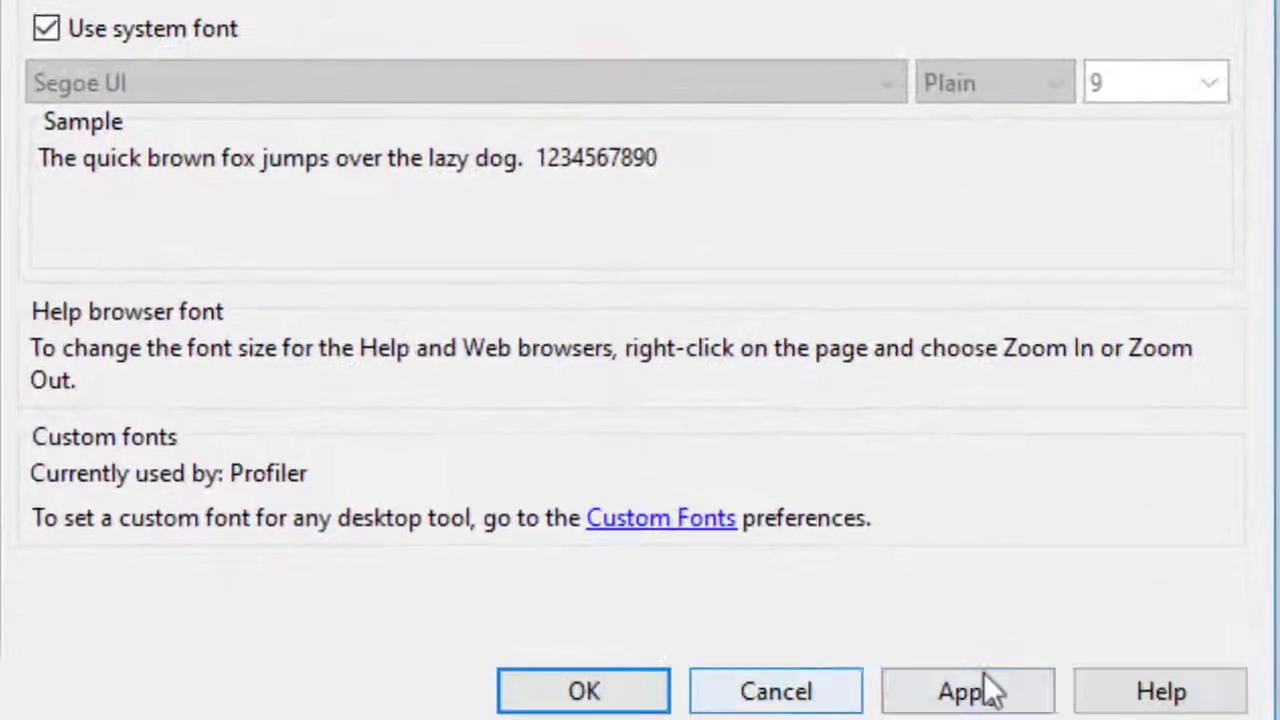
{"action": "left_click", "coordinate": [978, 695]}
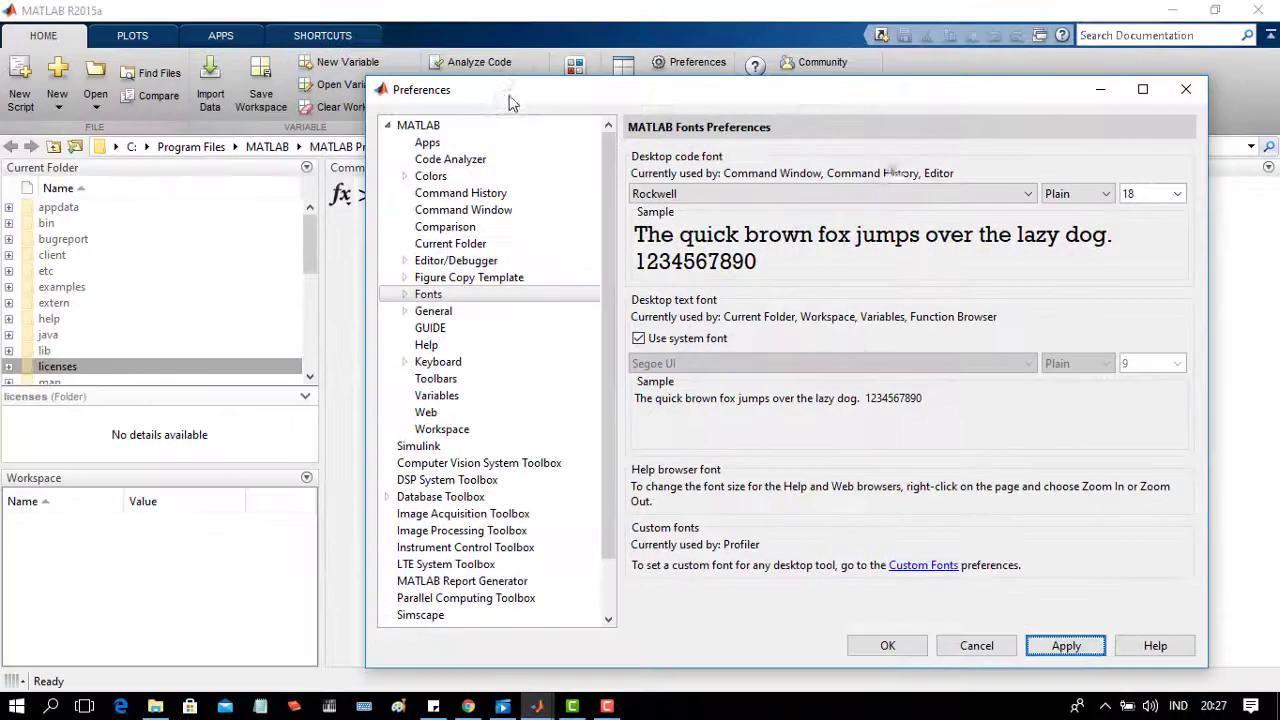
{"action": "left_click", "coordinate": [1100, 89]}
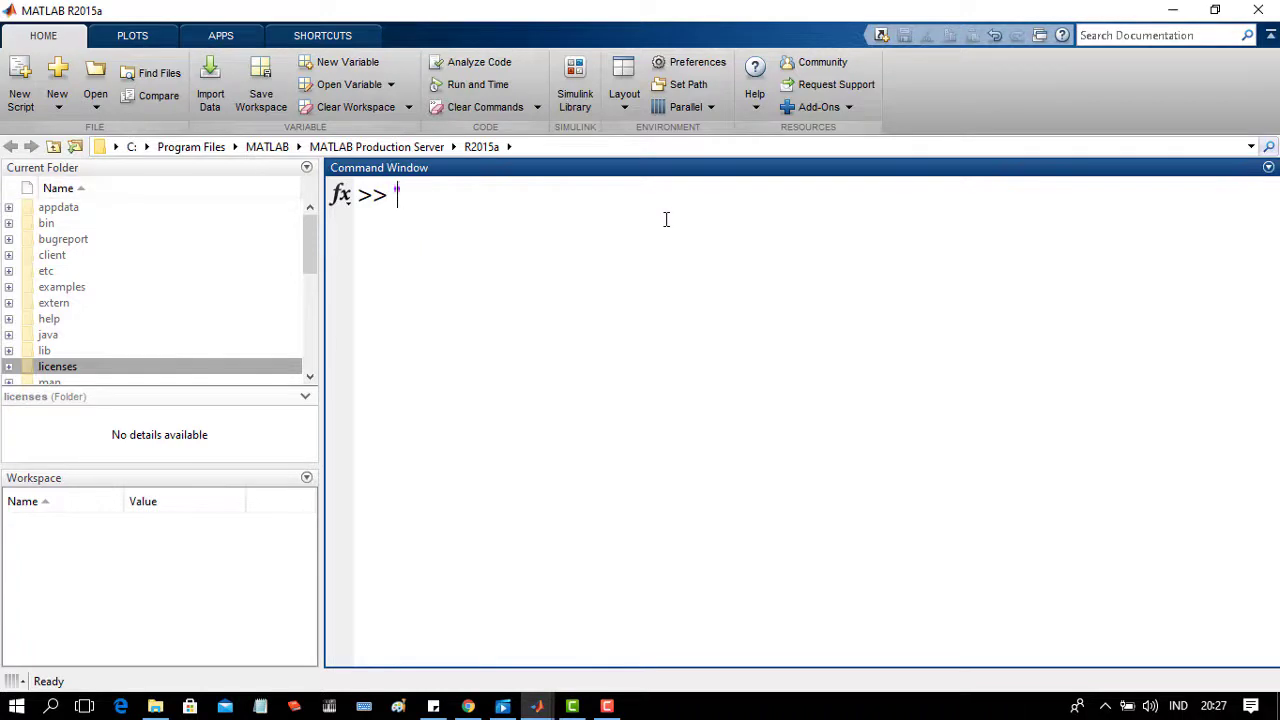
Complete the Command Window string as 'tulisan ini berukuran 18', checking the font size in Preferences, and run it
{"action": "type", "text": "isan ini berukuran"}
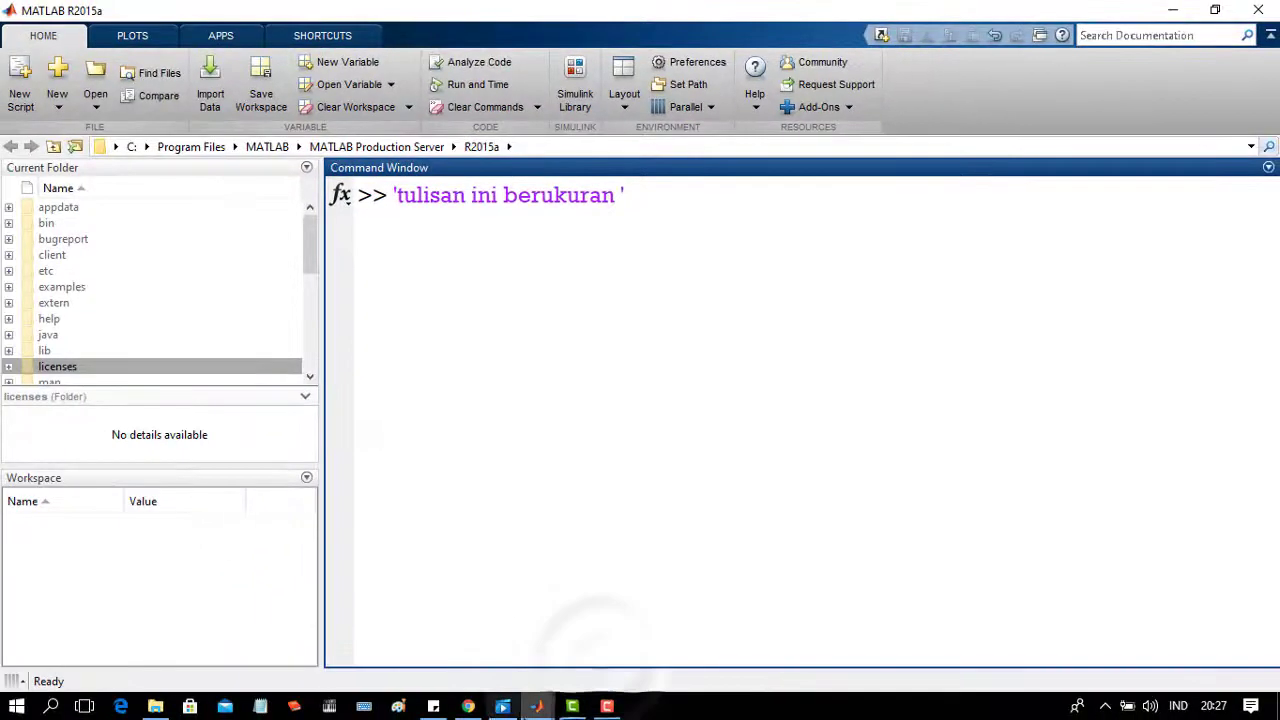
{"action": "mouse_move", "coordinate": [560, 700]}
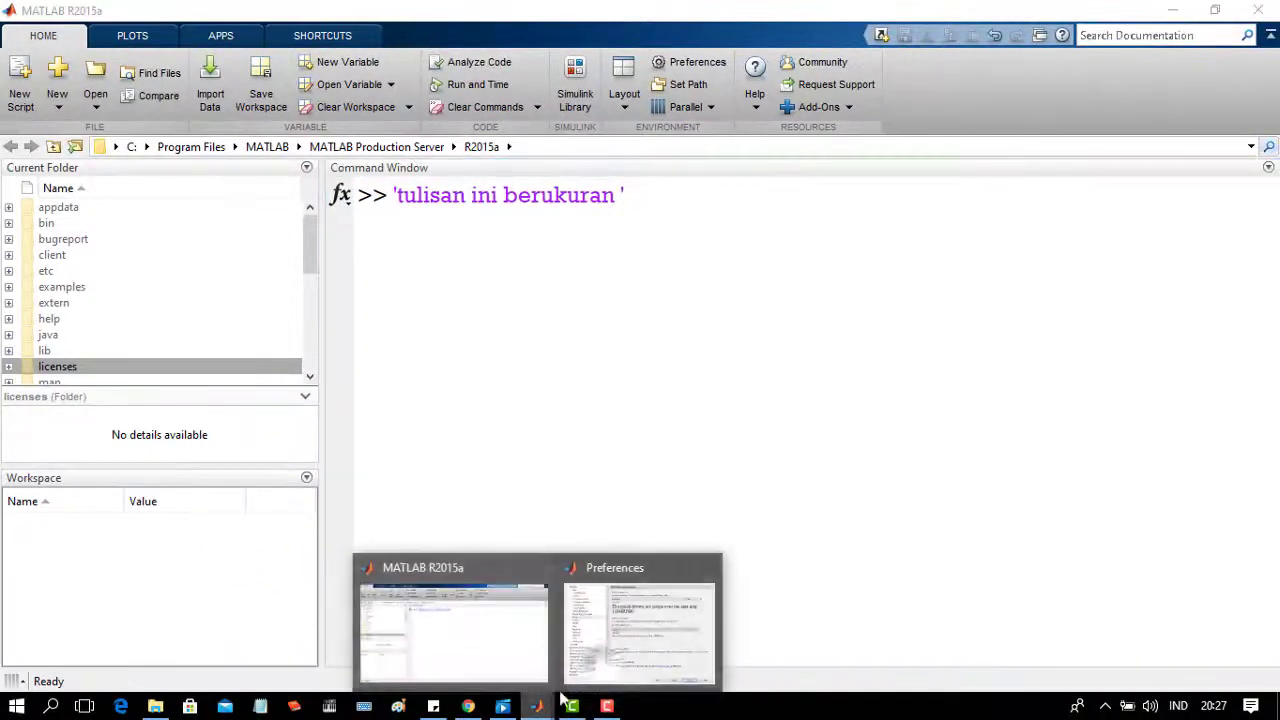
{"action": "left_click", "coordinate": [620, 640]}
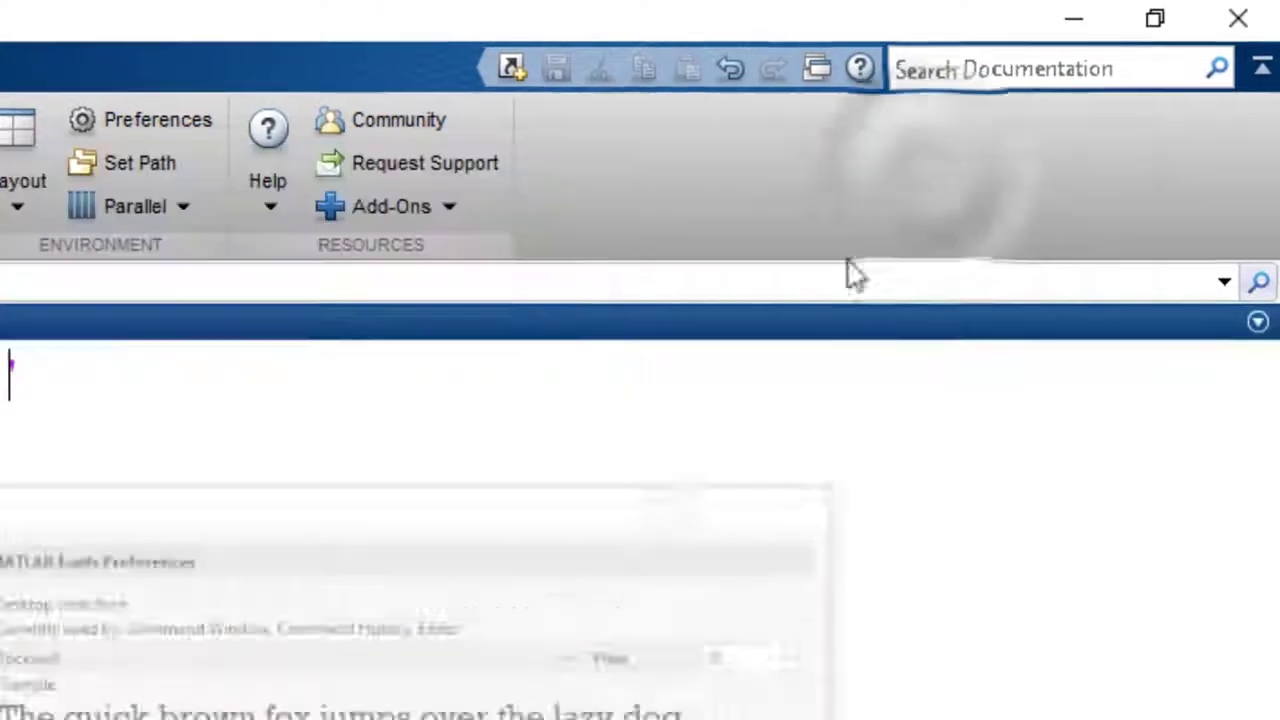
{"action": "type", "text": "18'"}
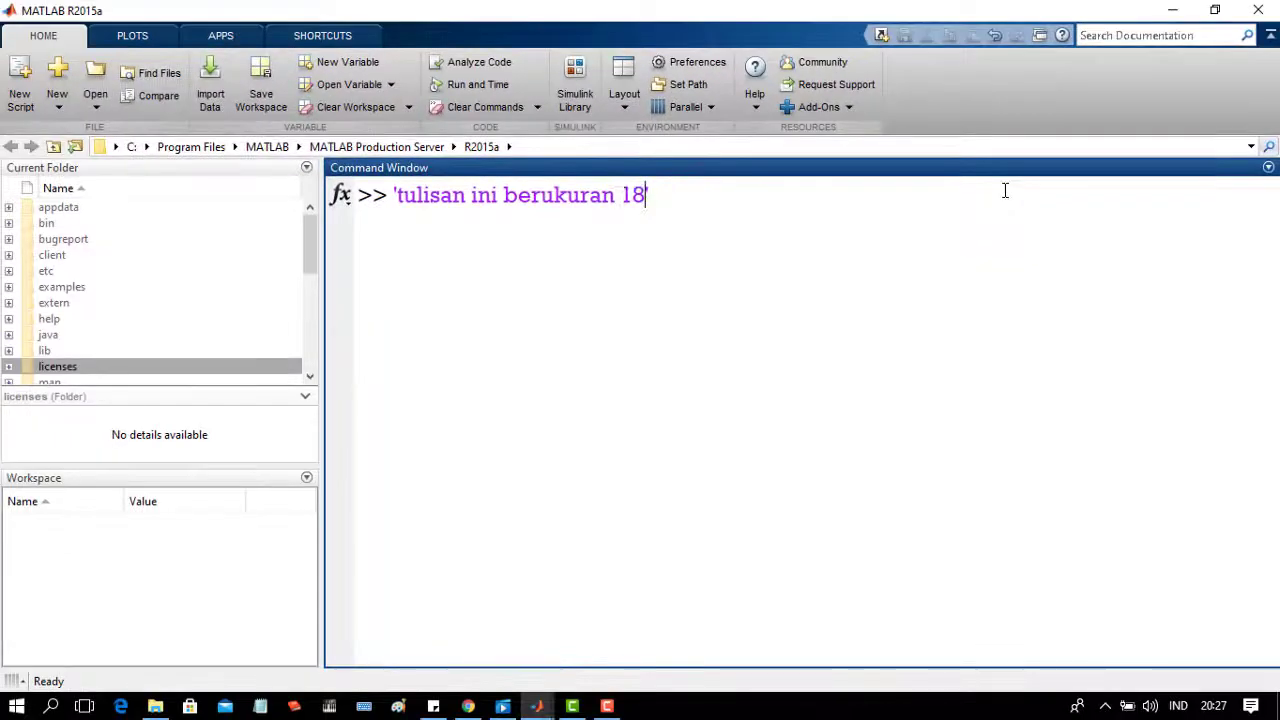
{"action": "key", "text": "Return"}
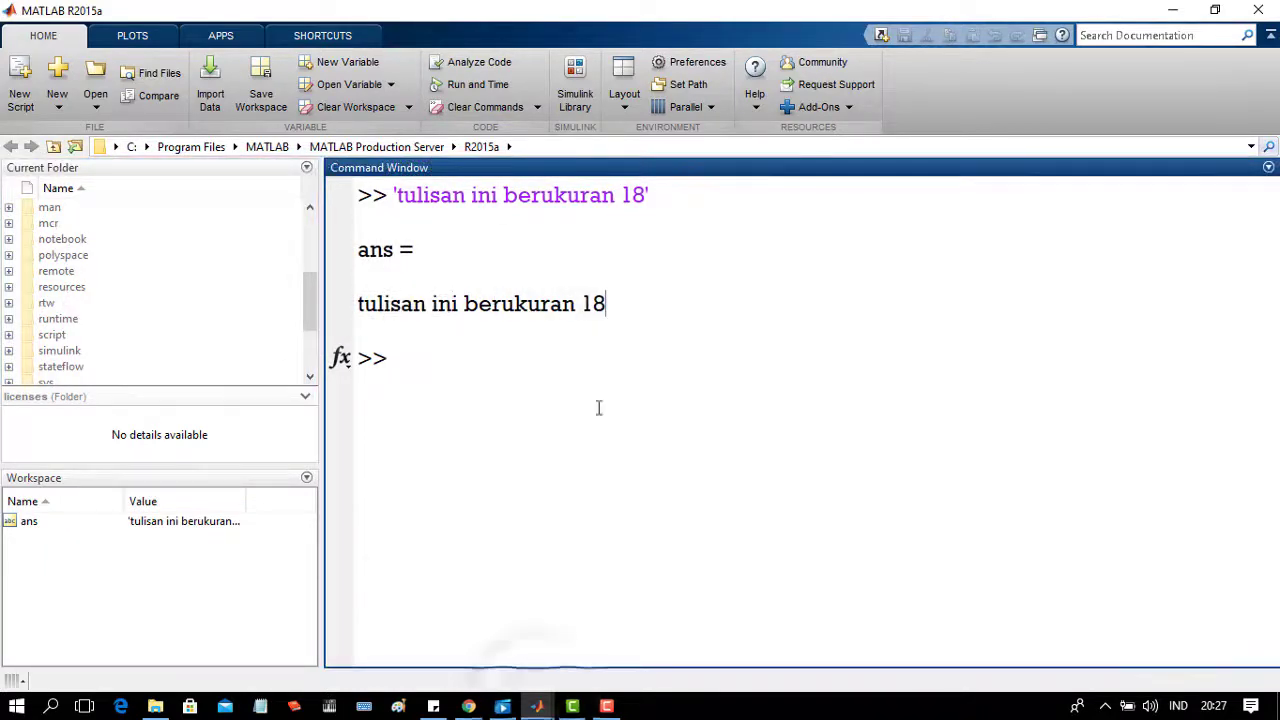
Bring the Preferences dialog back up and reposition it over the main window
{"action": "mouse_move", "coordinate": [537, 706]}
{"action": "left_click", "coordinate": [623, 632]}
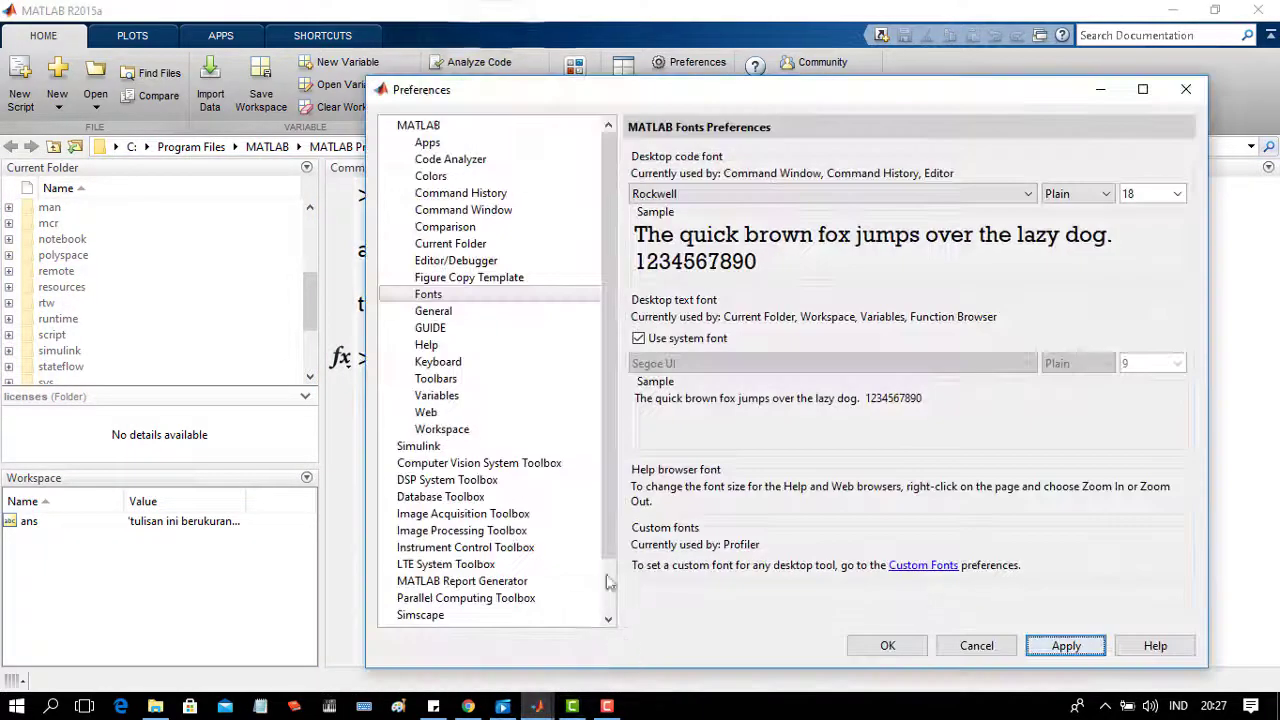
{"action": "left_click_drag", "start_coordinate": [508, 90], "coordinate": [580, 88]}
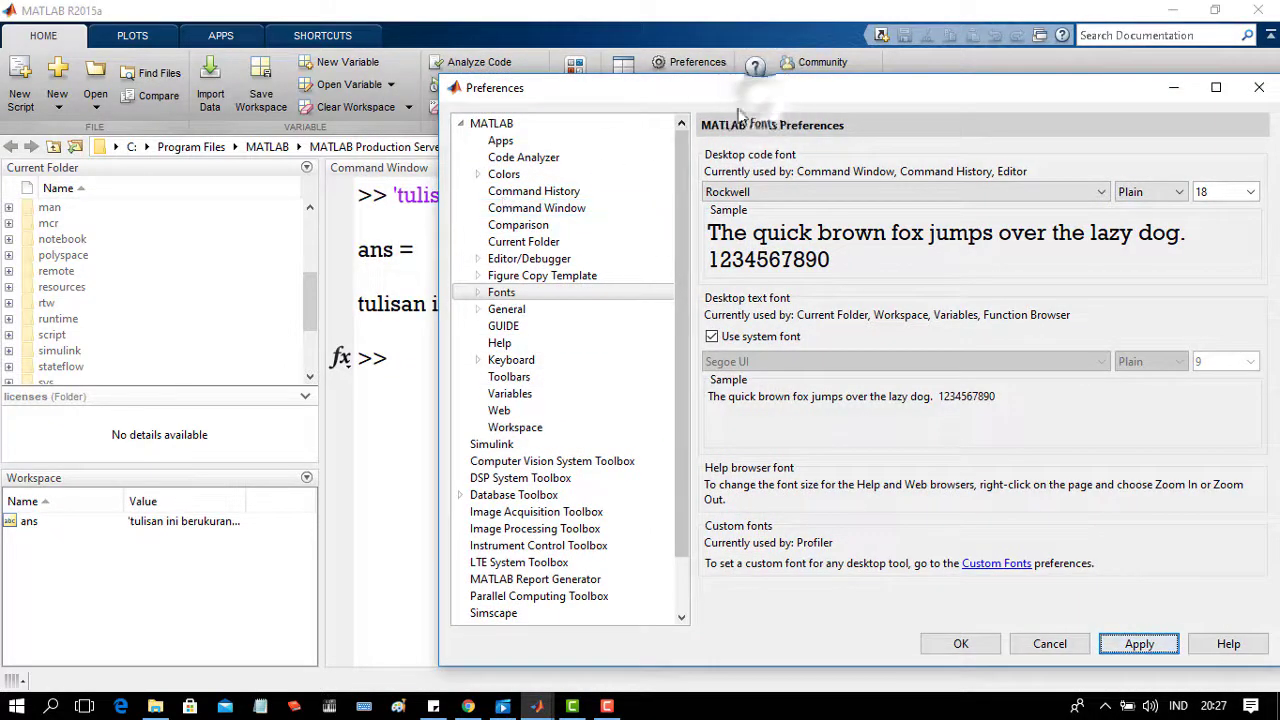
{"action": "left_click_drag", "start_coordinate": [762, 100], "coordinate": [545, 88]}
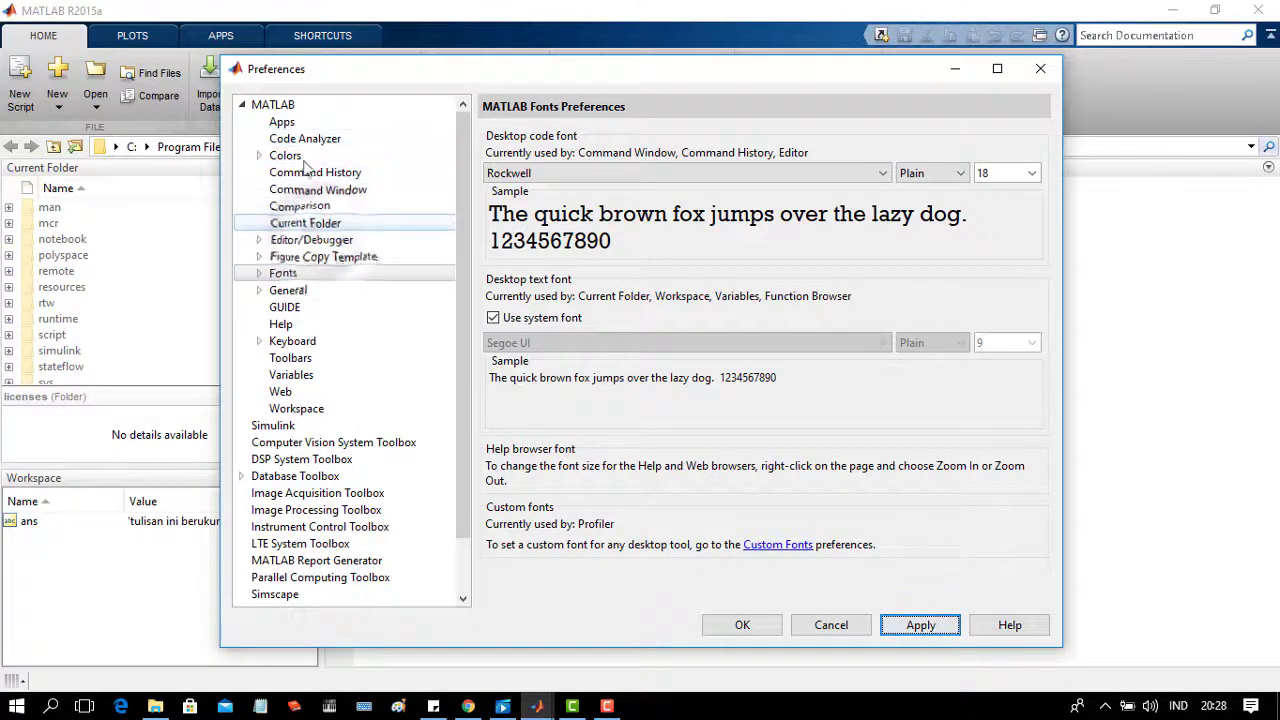
Look through the Editor/Debugger, Figure Copy Template and Simulink preference pages
{"action": "left_click", "coordinate": [322, 240]}
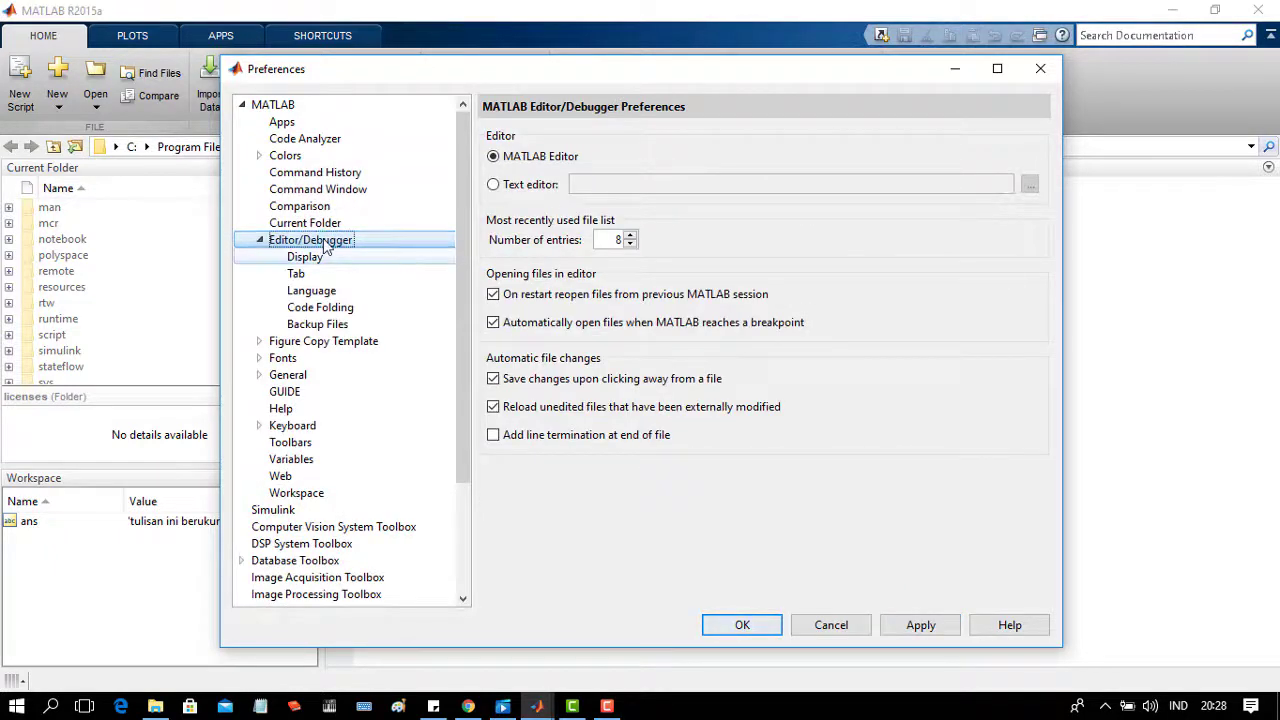
{"action": "left_click", "coordinate": [315, 341]}
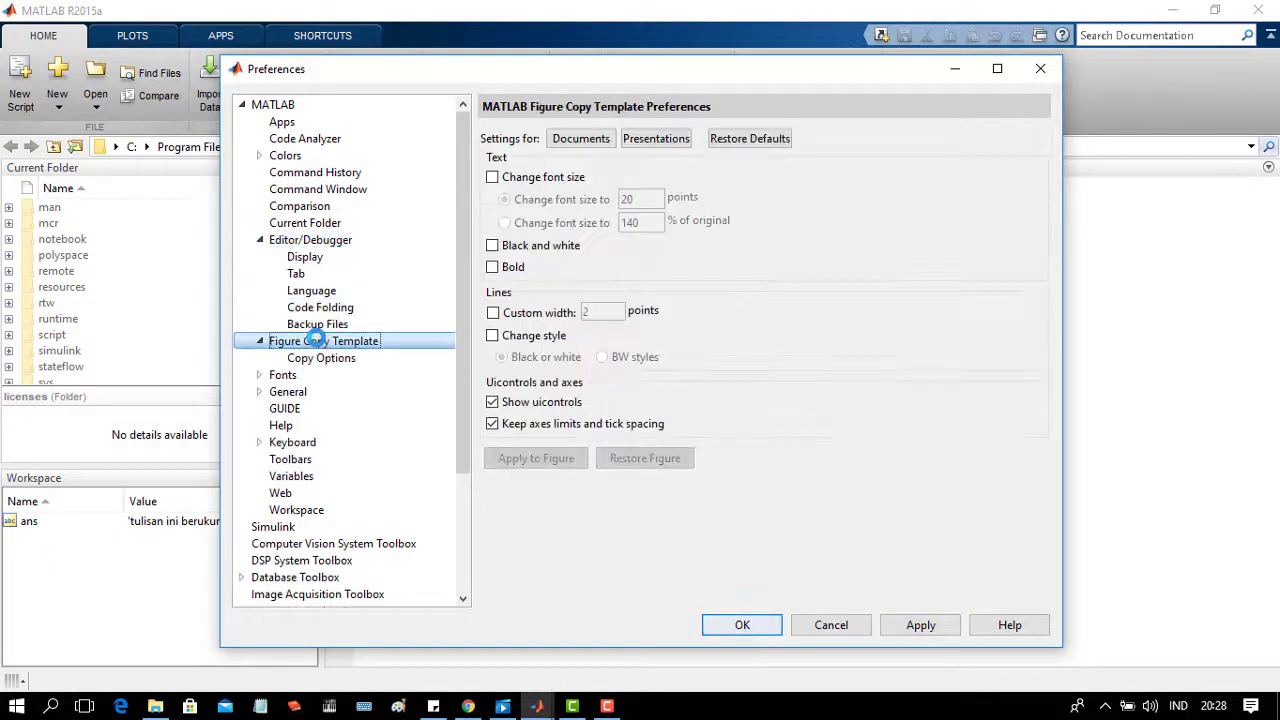
{"action": "scroll", "coordinate": [306, 409], "scroll_direction": "down", "scroll_amount": 3}
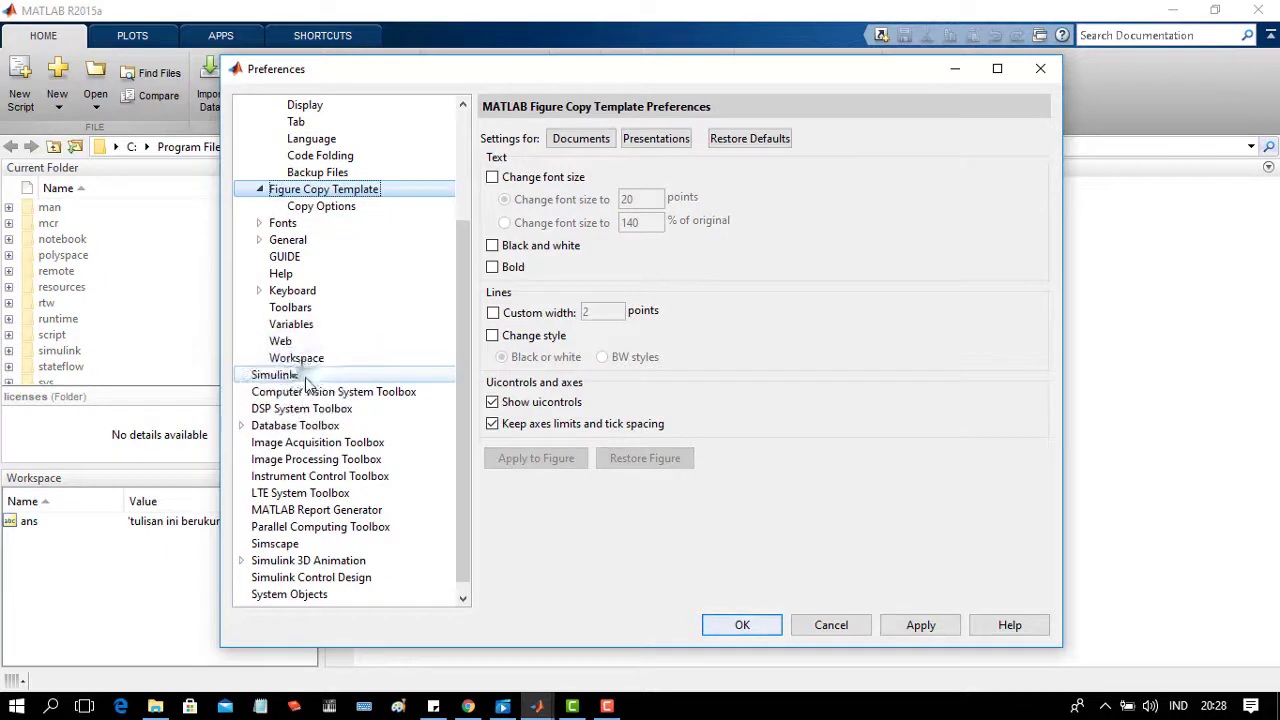
{"action": "left_click", "coordinate": [305, 376]}
Browse the SystemTest, System Objects, Database Toolbox, DSP System Toolbox, Simulink and Computer Vision System Toolbox preference pages
{"action": "scroll", "coordinate": [330, 600], "scroll_direction": "down", "scroll_amount": 1}
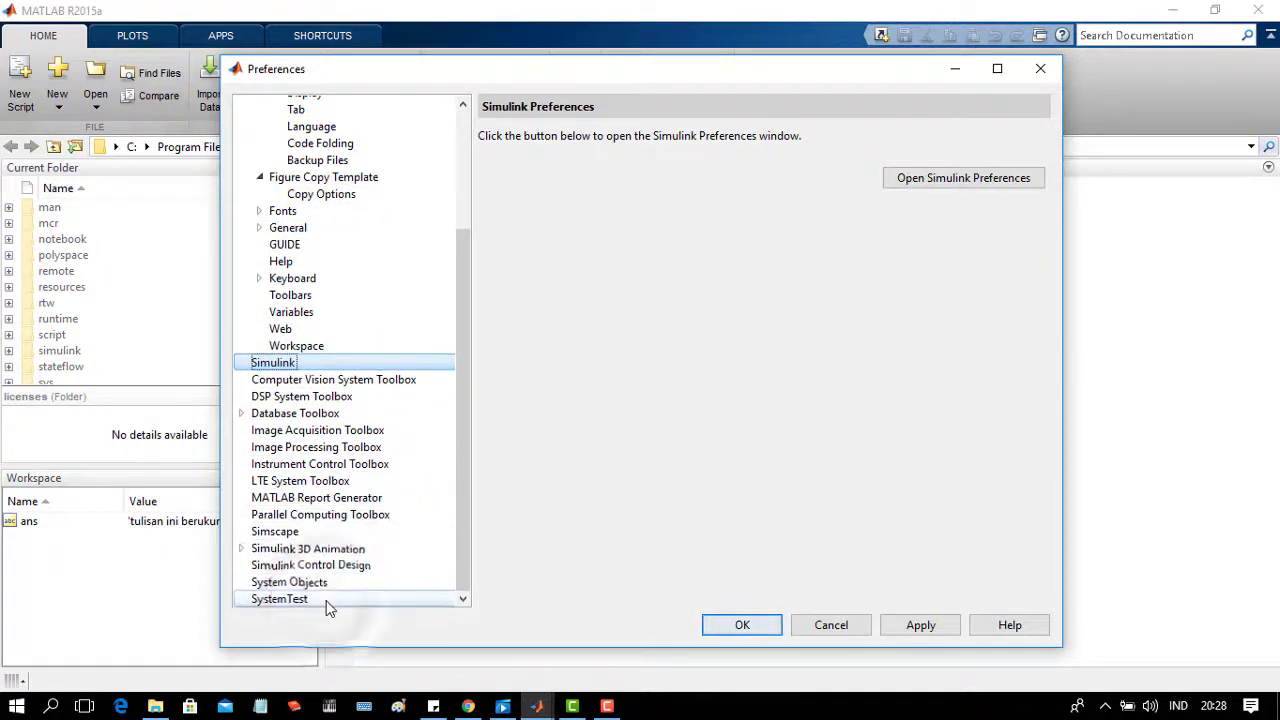
{"action": "left_click", "coordinate": [327, 601]}
{"action": "left_click", "coordinate": [332, 582]}
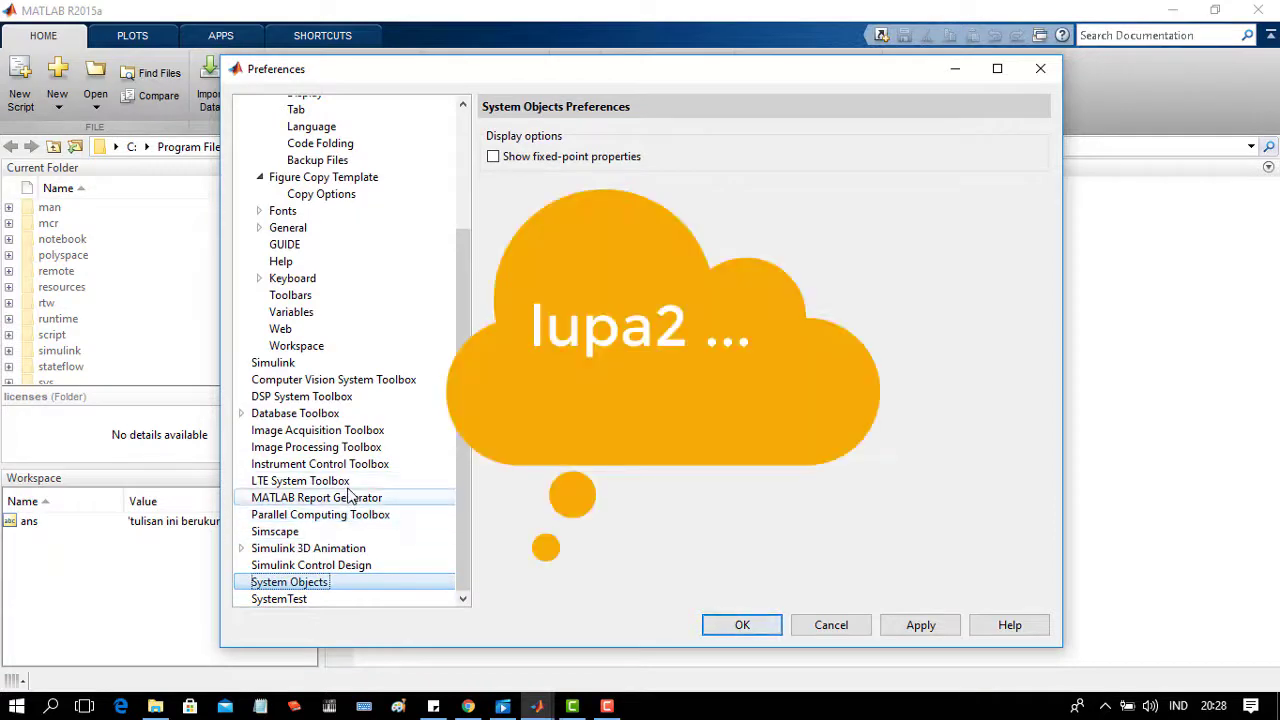
{"action": "left_click", "coordinate": [310, 412]}
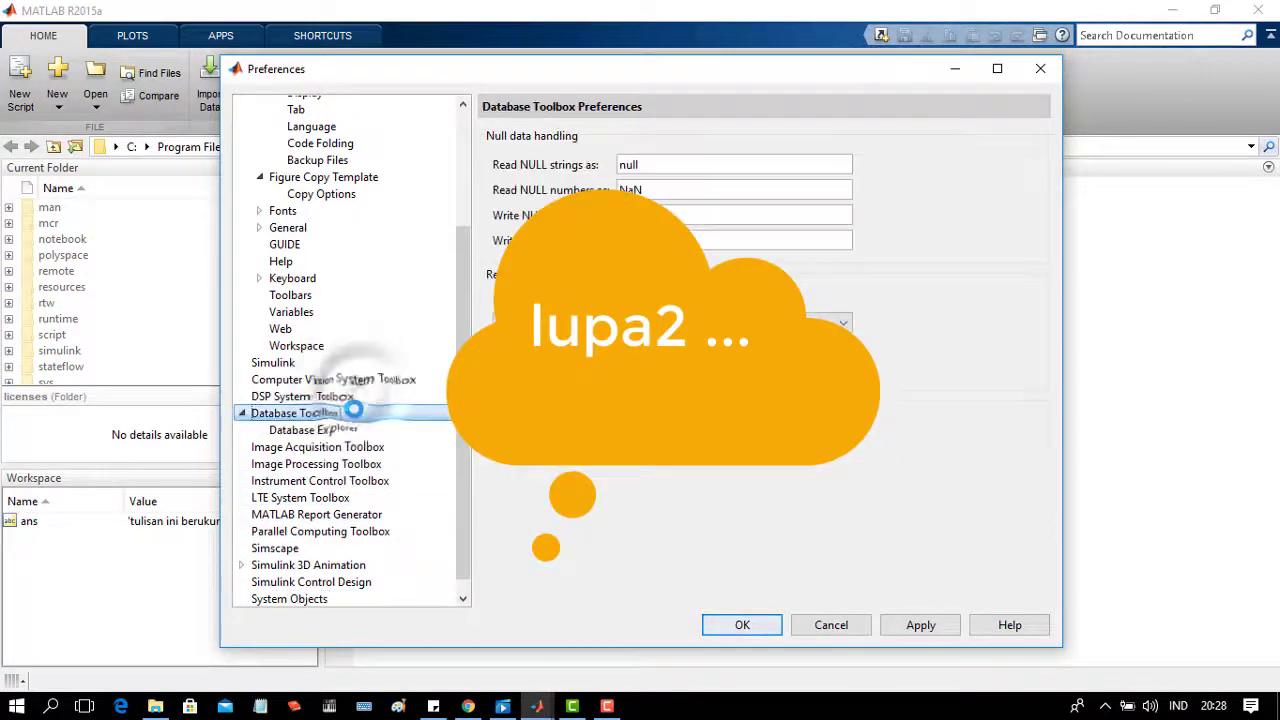
{"action": "left_click", "coordinate": [362, 397]}
{"action": "left_click", "coordinate": [362, 364]}
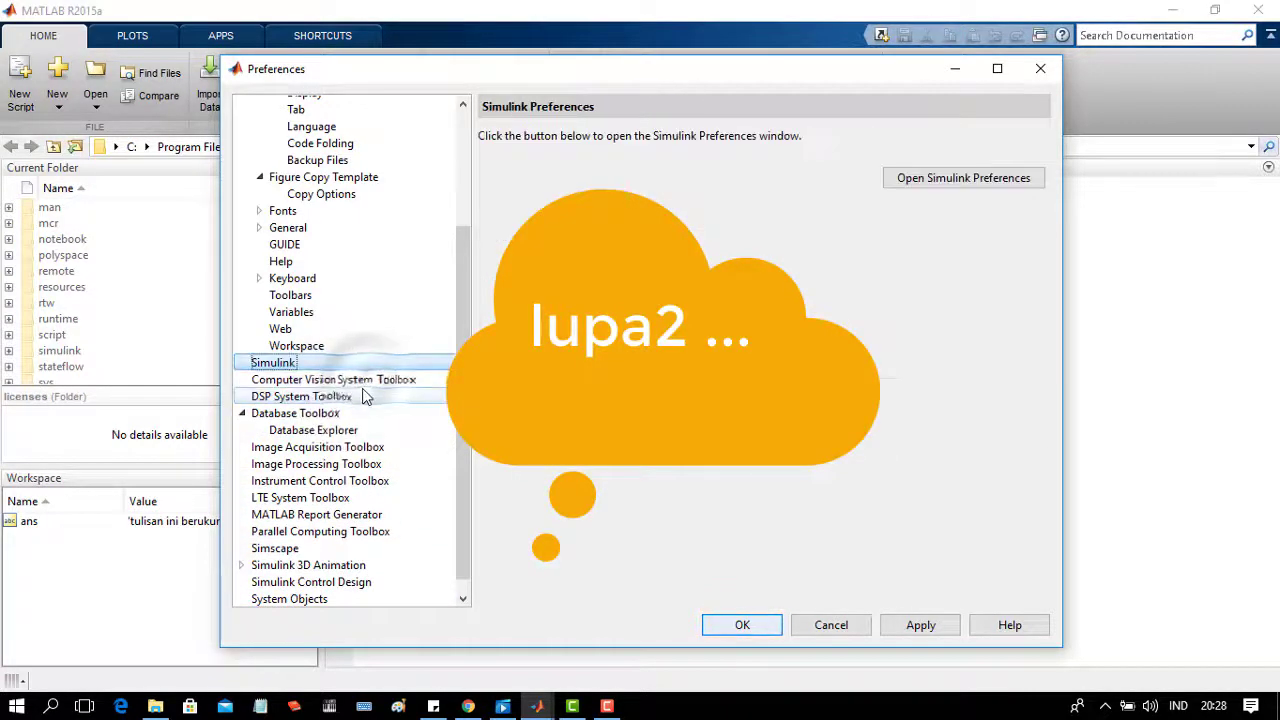
{"action": "left_click", "coordinate": [364, 396]}
{"action": "left_click", "coordinate": [364, 379]}
{"action": "scroll", "coordinate": [364, 294], "scroll_direction": "up", "scroll_amount": 3}
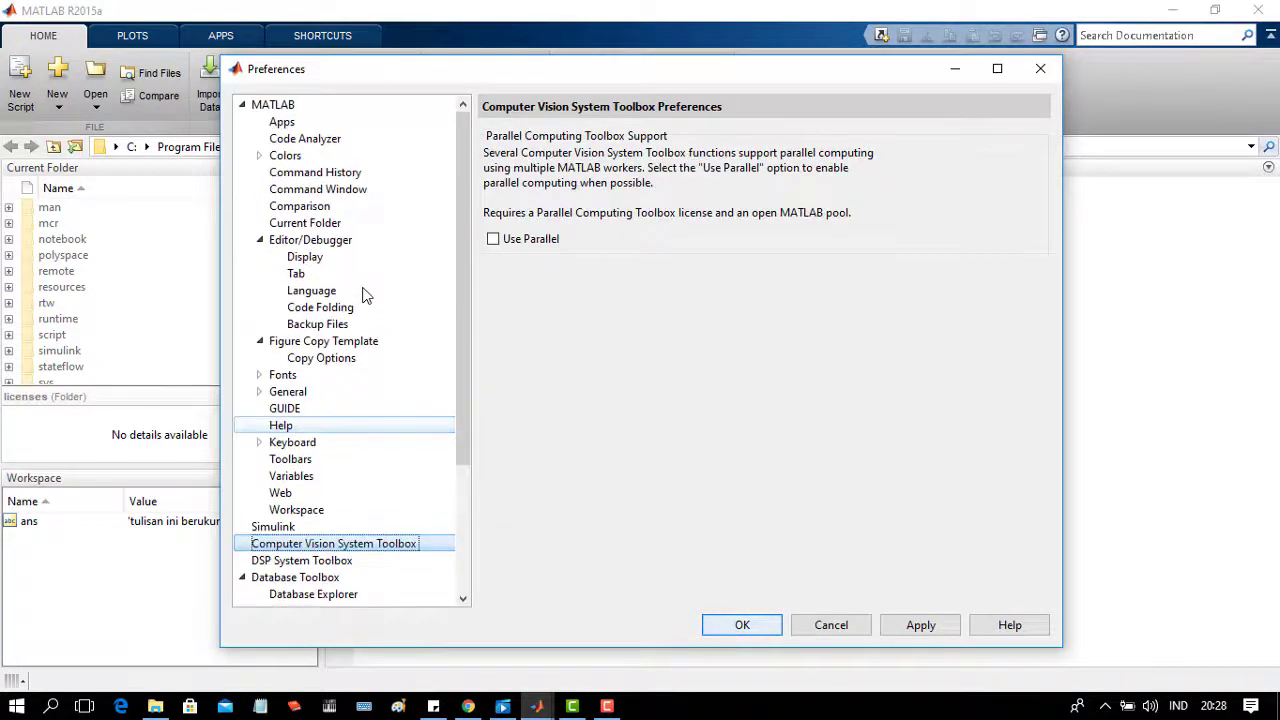
View the Colors, Programming Tools, Apps and Code Analyzer preference pages
{"action": "left_click", "coordinate": [384, 160]}
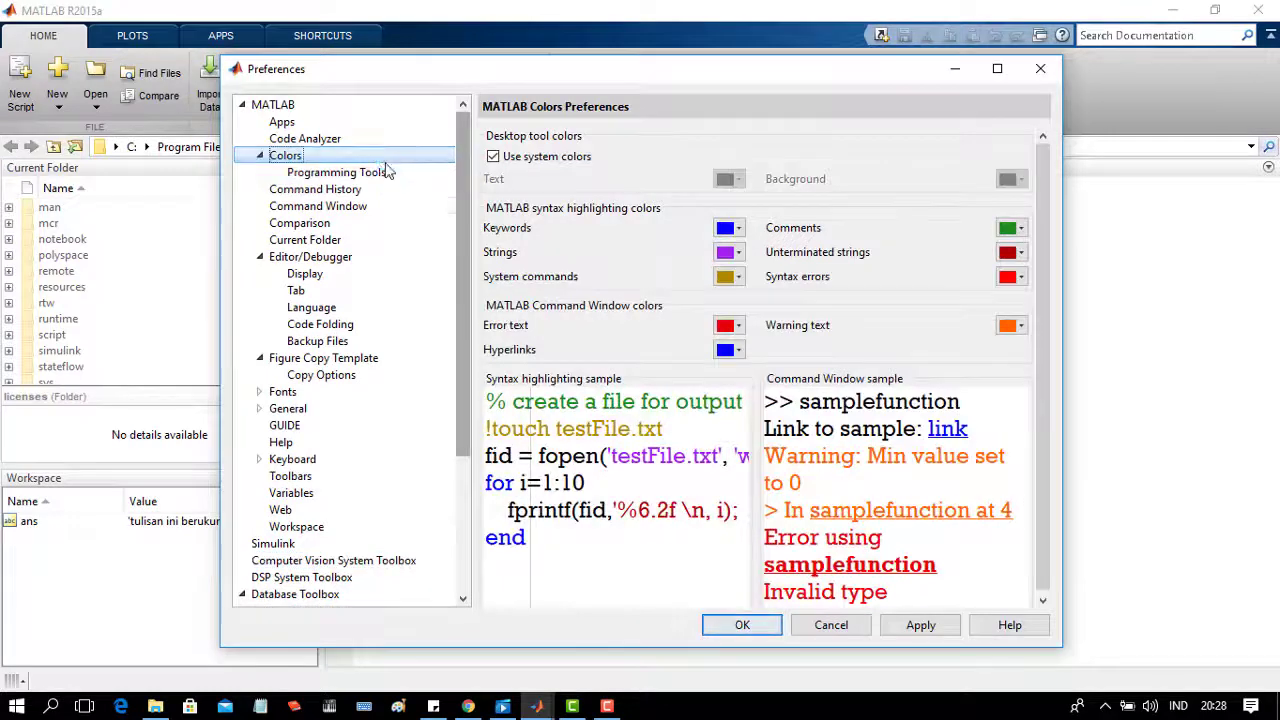
{"action": "left_click", "coordinate": [367, 172]}
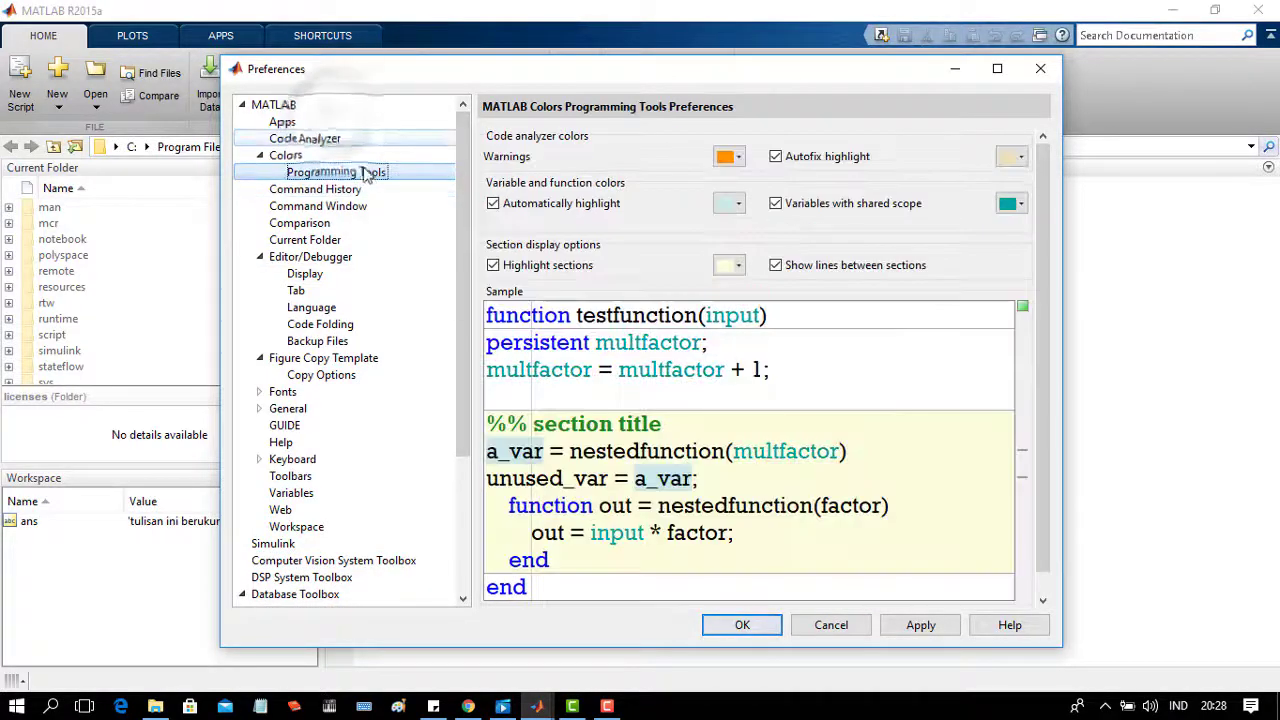
{"action": "left_click", "coordinate": [338, 126]}
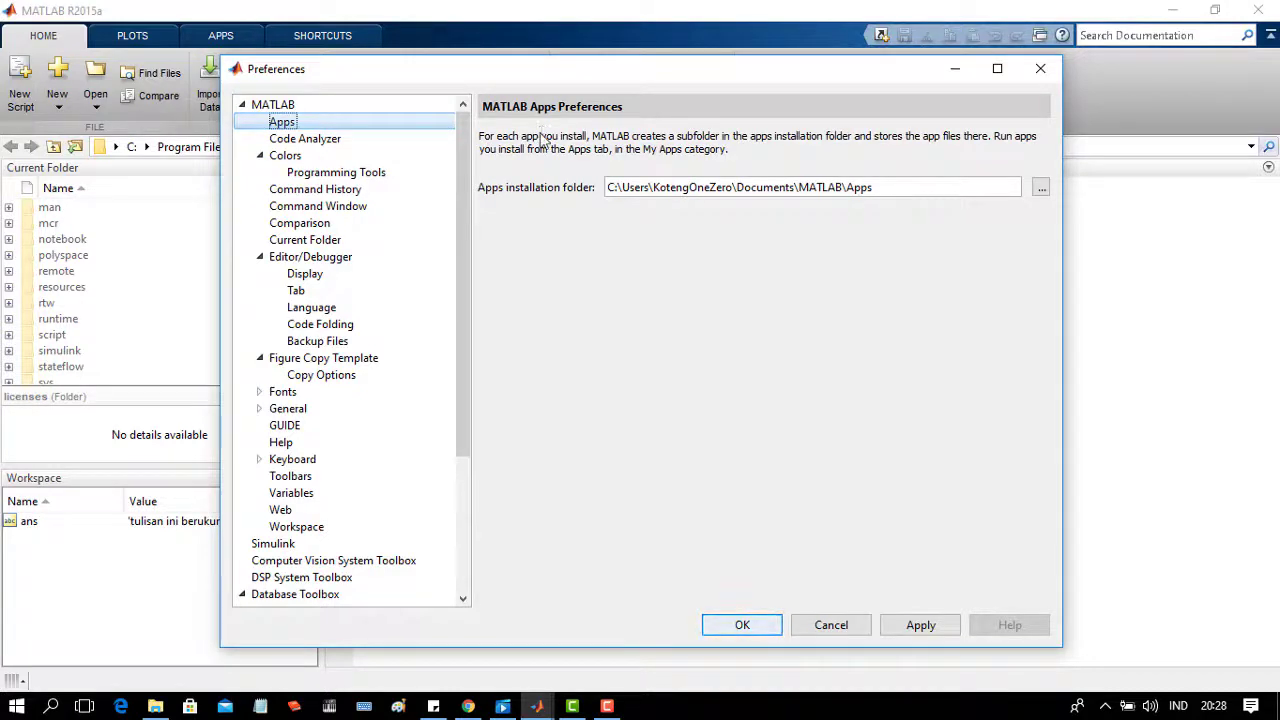
{"action": "left_click", "coordinate": [330, 138]}
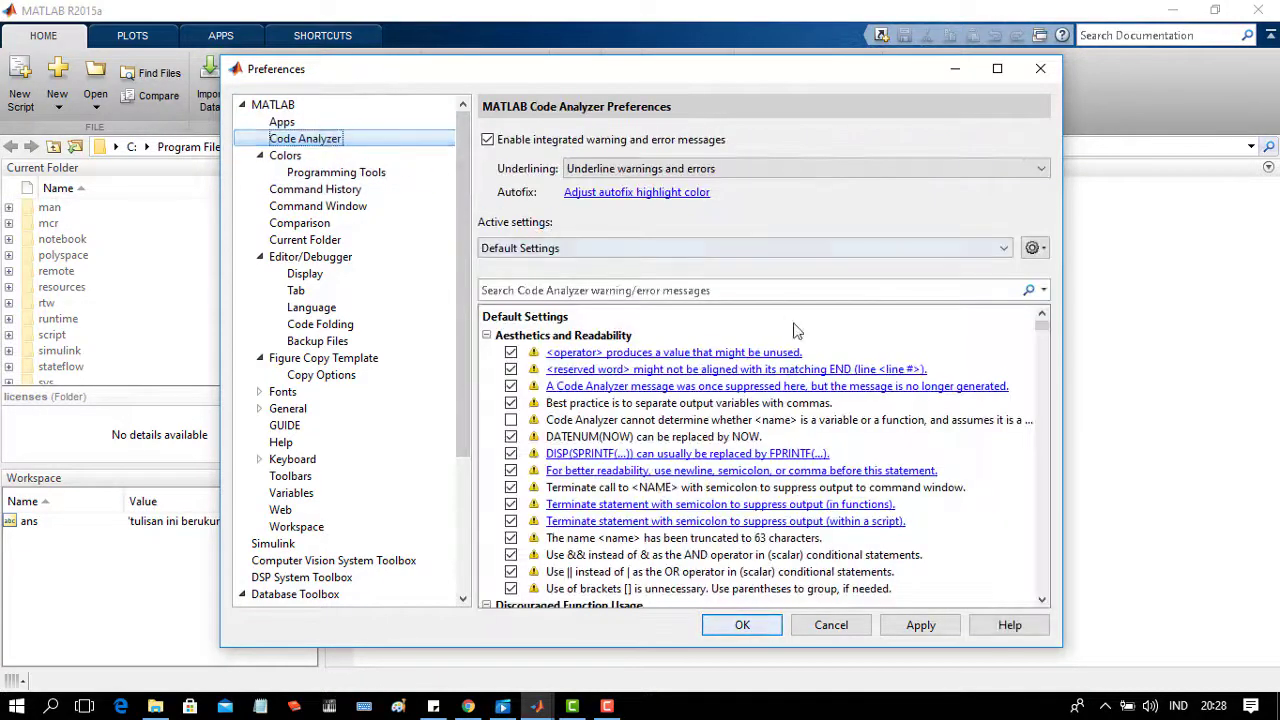
Maximize the Preferences dialog and review the list of Code Analyzer warning and error messages
{"action": "left_click", "coordinate": [997, 68]}
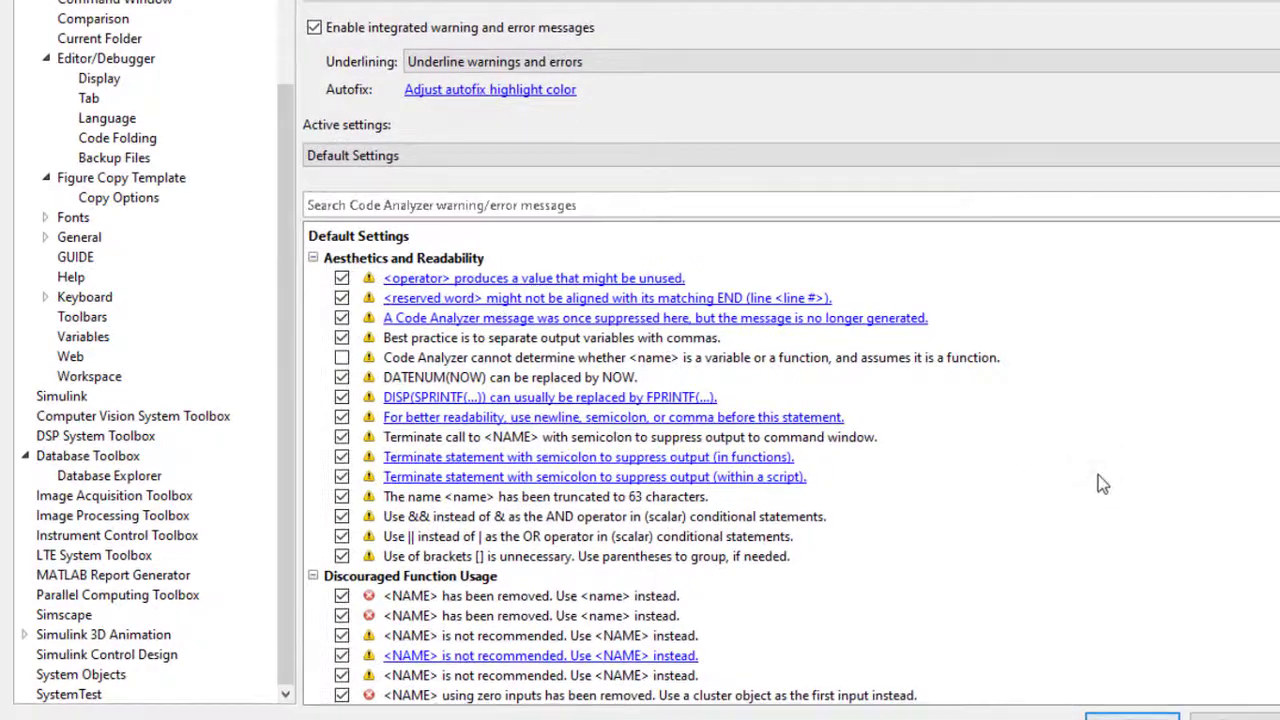
{"action": "left_click", "coordinate": [928, 459]}
{"action": "scroll", "coordinate": [1100, 476], "scroll_direction": "down", "scroll_amount": 5}
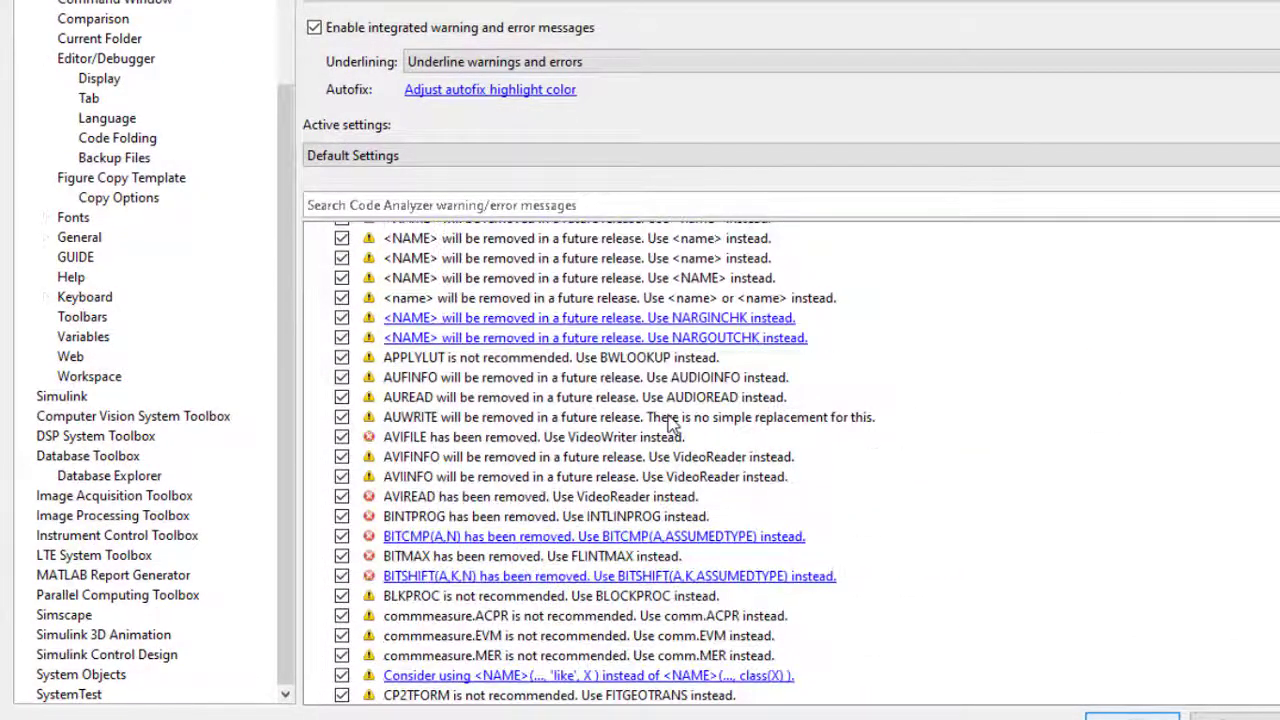
{"action": "scroll", "coordinate": [670, 425], "scroll_direction": "up", "scroll_amount": 6}
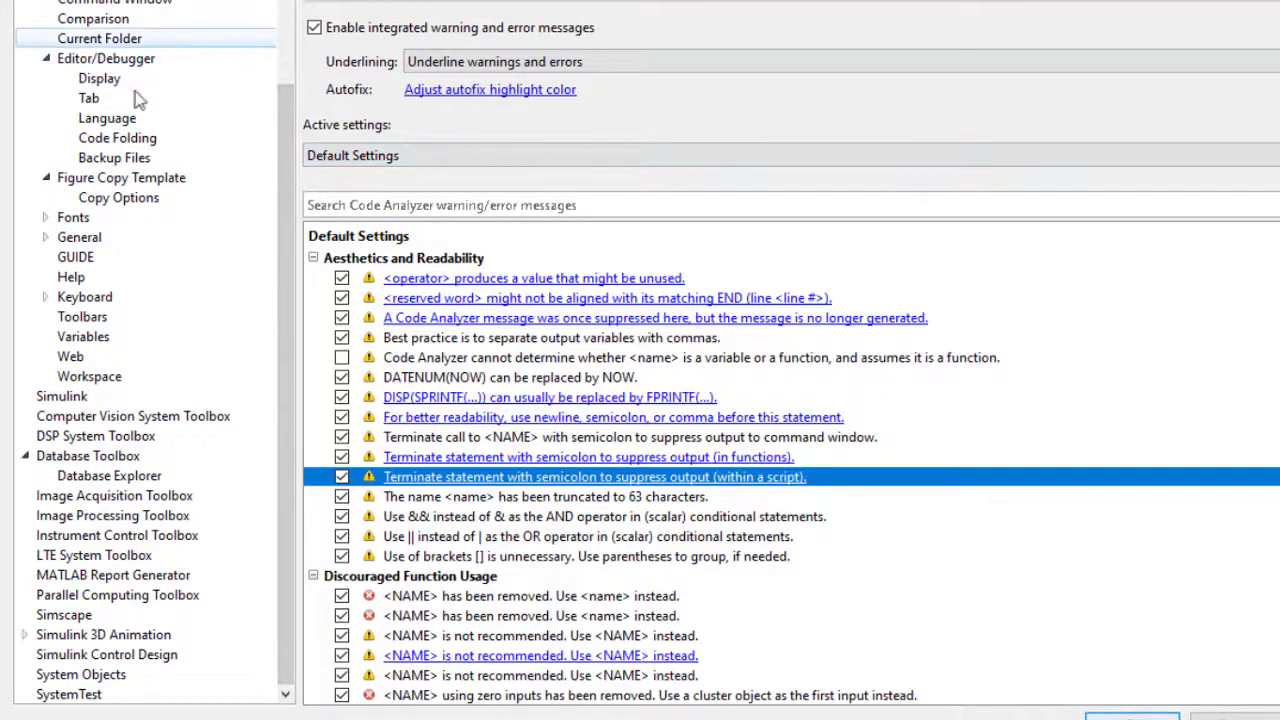
Open the Colors preferences, try cyan for the Command Window warning text, and restore the default colors
{"action": "left_click_drag", "start_coordinate": [294, 120], "coordinate": [287, 45]}
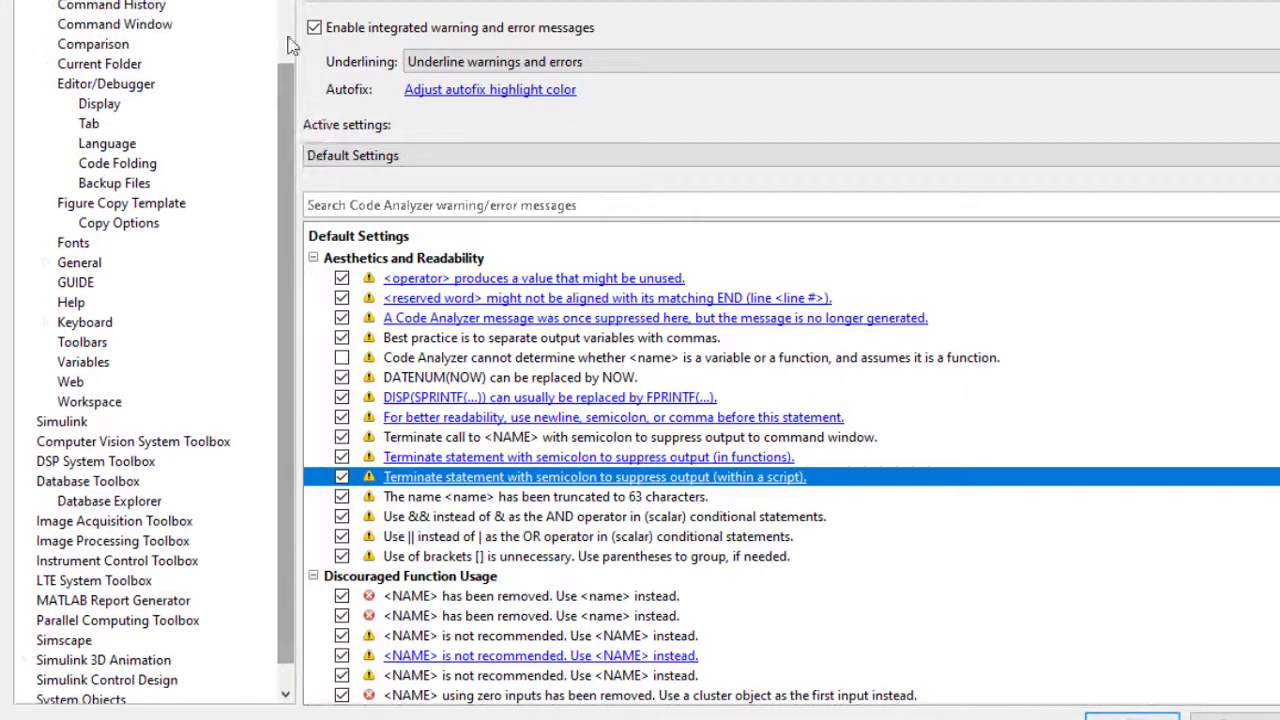
{"action": "scroll", "coordinate": [287, 45], "scroll_direction": "up", "scroll_amount": 1}
{"action": "left_click", "coordinate": [227, 46]}
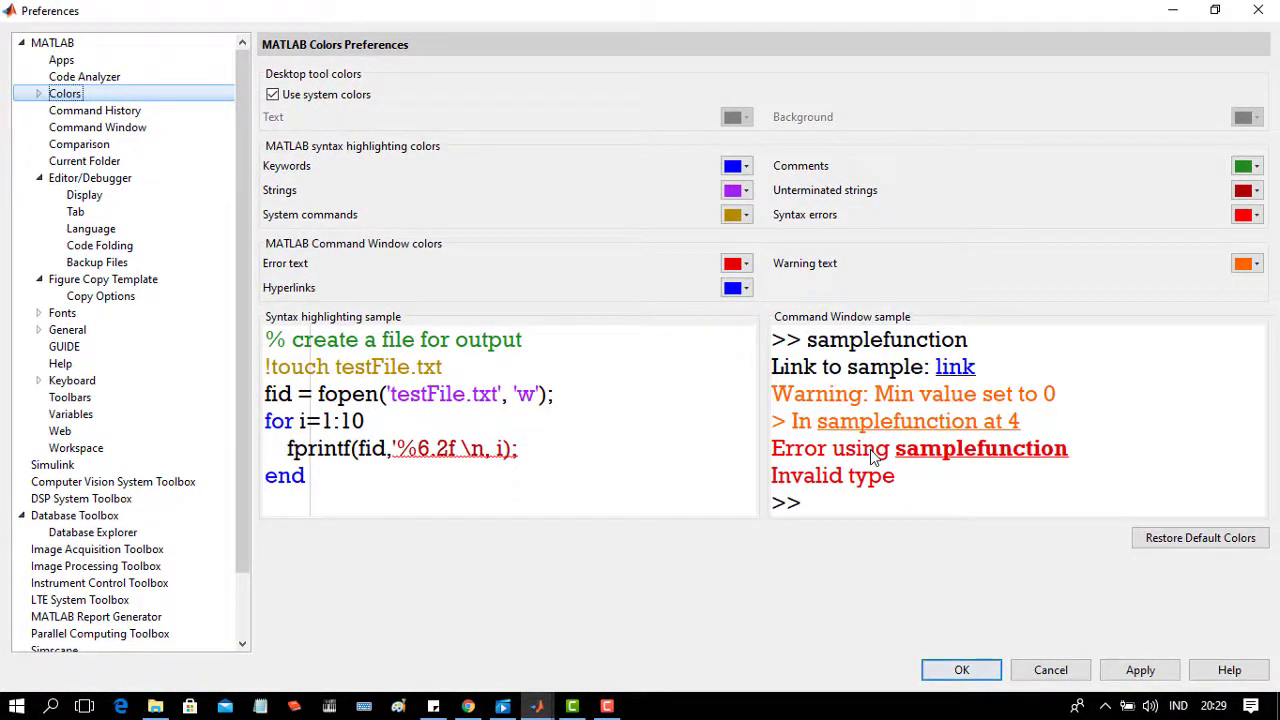
{"action": "left_click", "coordinate": [1256, 264]}
{"action": "left_click", "coordinate": [1206, 309]}
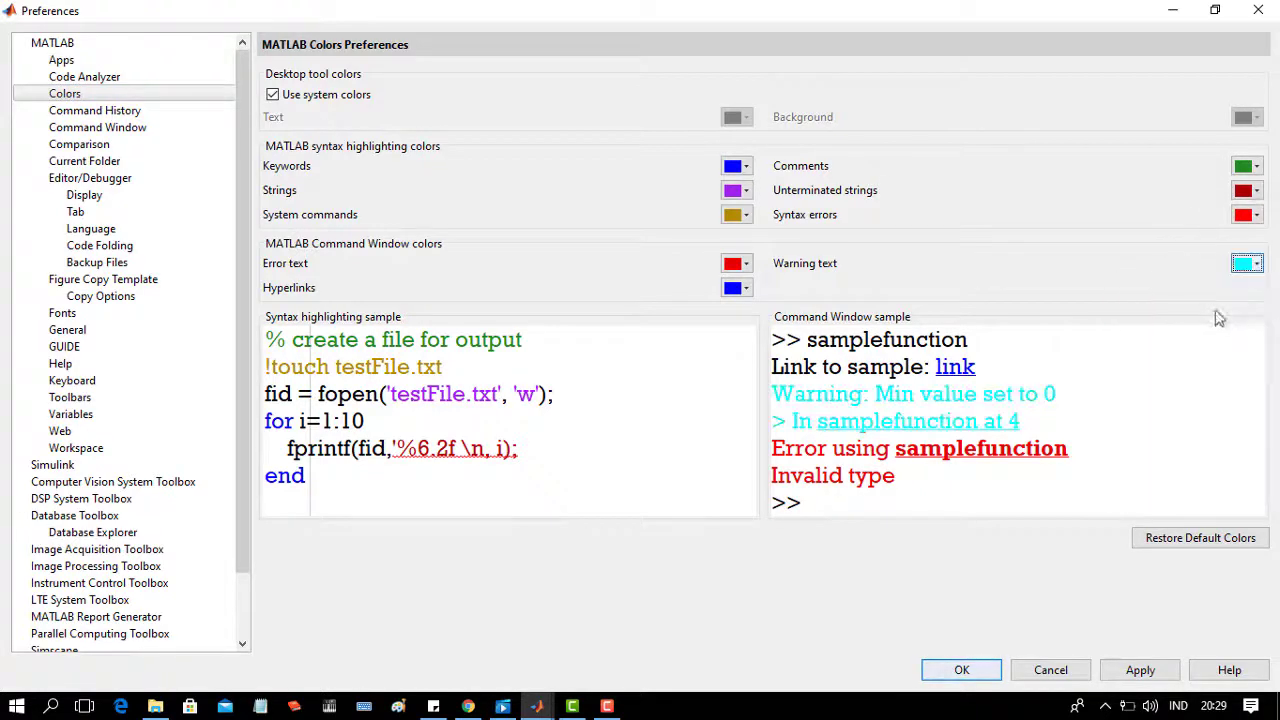
{"action": "left_click", "coordinate": [1256, 265]}
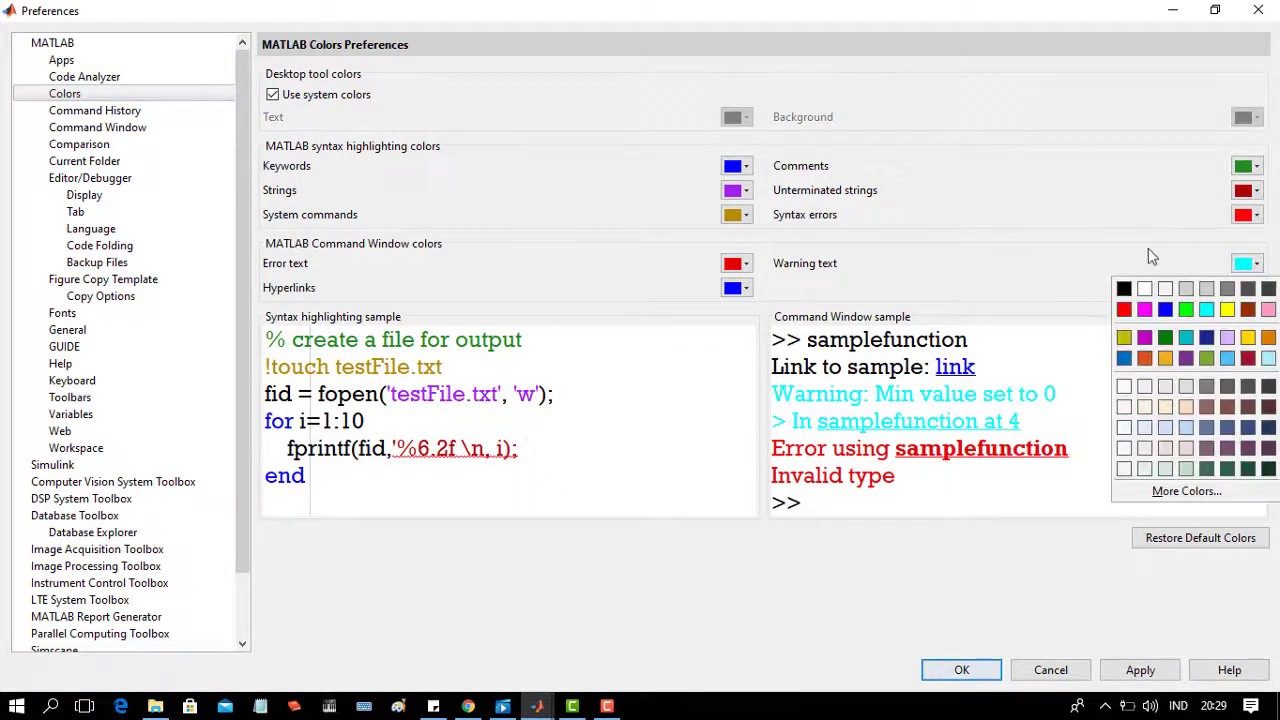
{"action": "left_click", "coordinate": [1212, 540]}
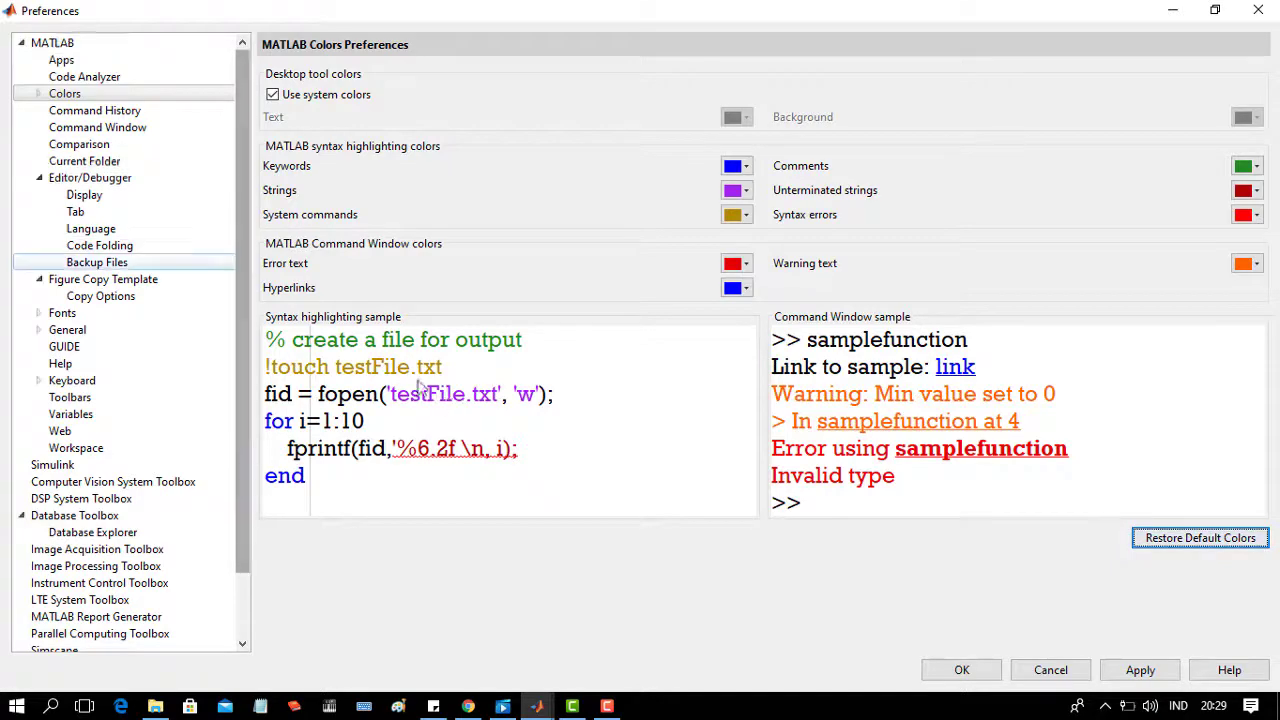
Examine the Command History, Command Window, Comparison and Current Folder preference pages
{"action": "left_click", "coordinate": [97, 111]}
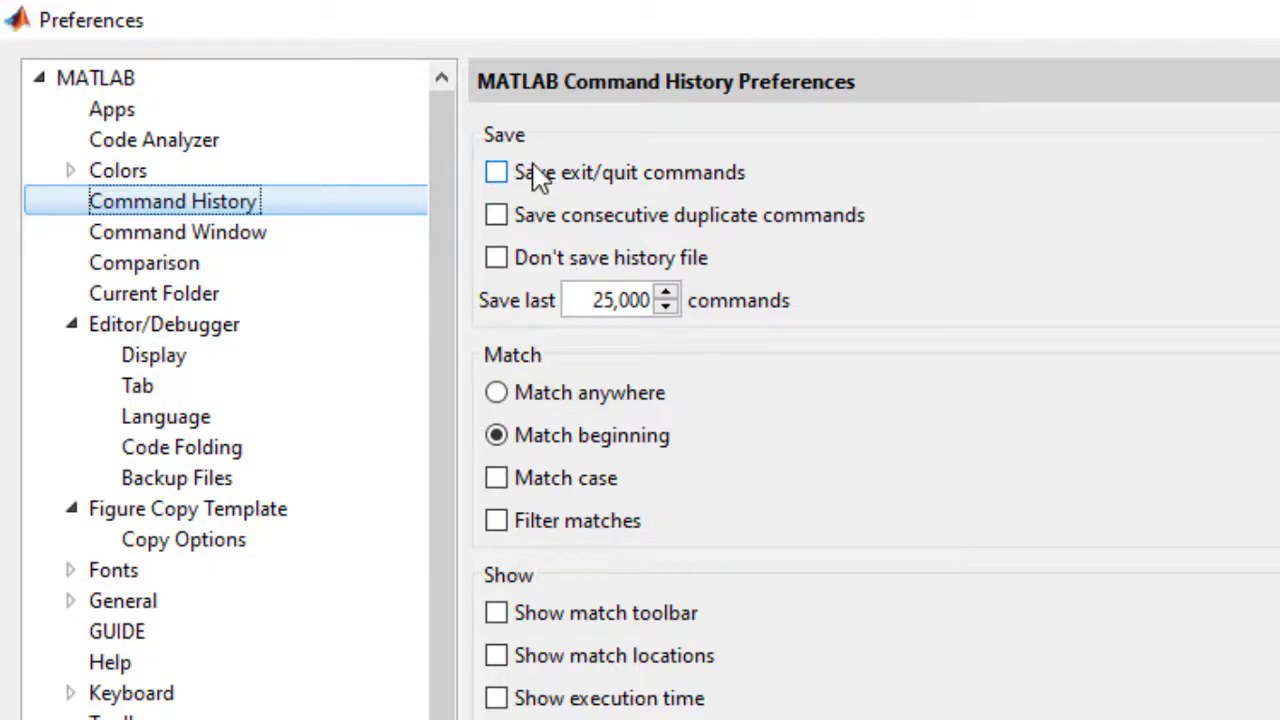
{"action": "left_click", "coordinate": [201, 236]}
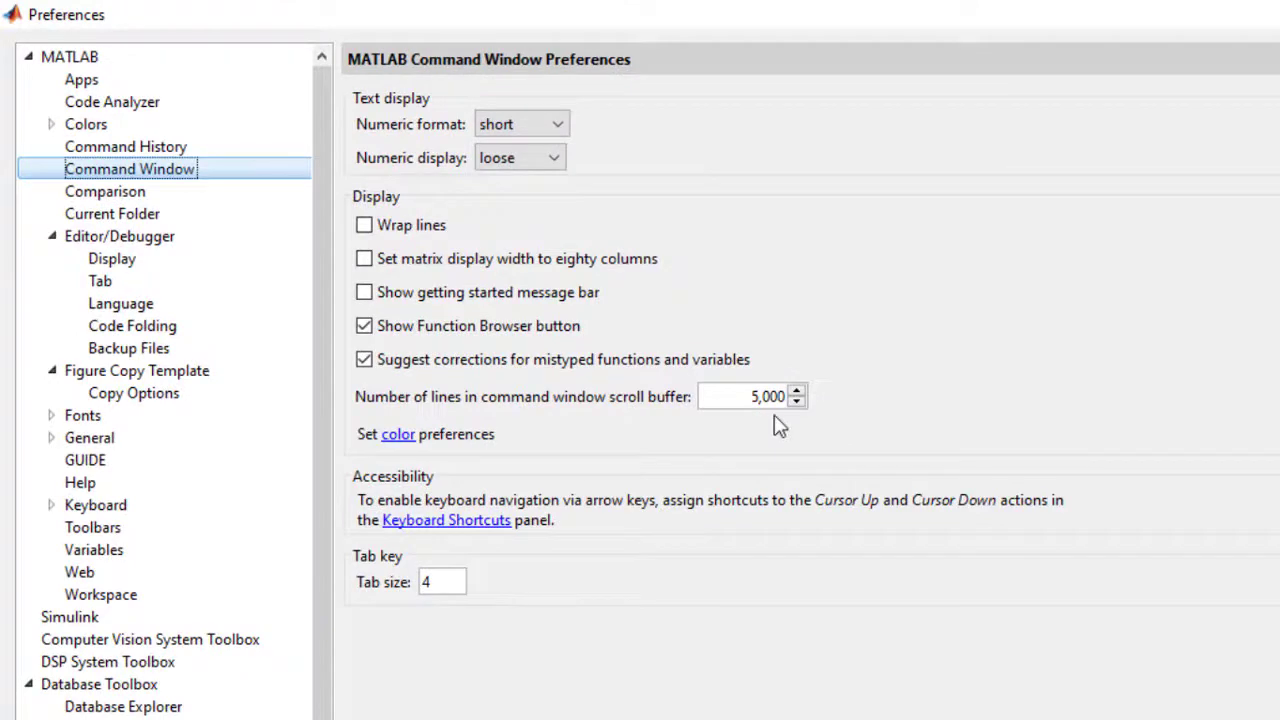
{"action": "left_click", "coordinate": [105, 191]}
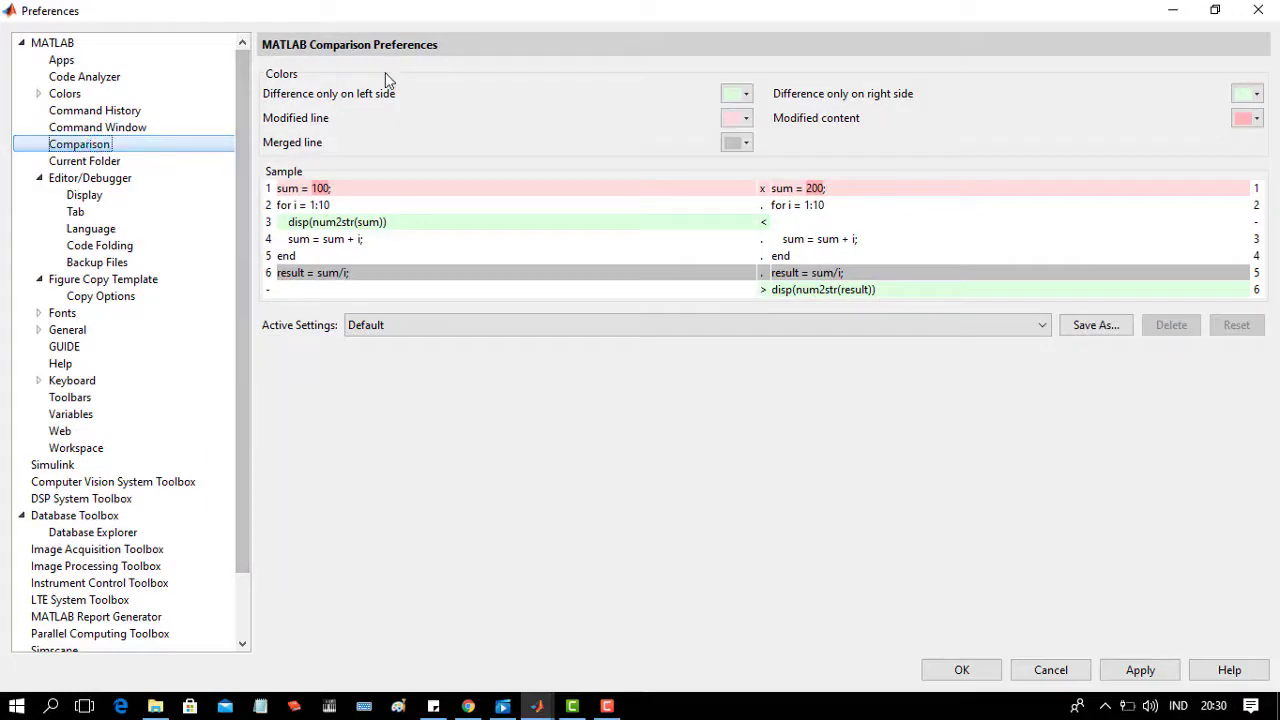
{"action": "left_click", "coordinate": [97, 164]}
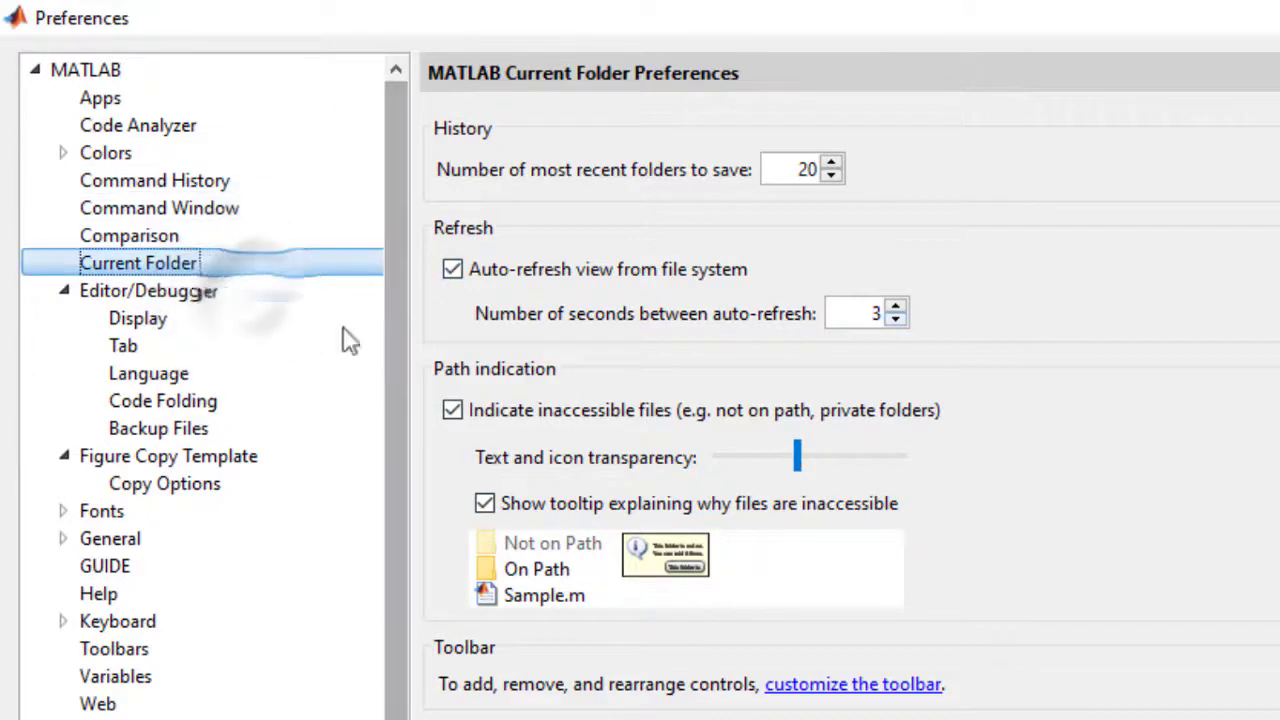
Open the Editor/Debugger preferences, try choosing an external text editor, and switch back to MATLAB Editor
{"action": "left_click", "coordinate": [264, 316]}
{"action": "left_click", "coordinate": [261, 288]}
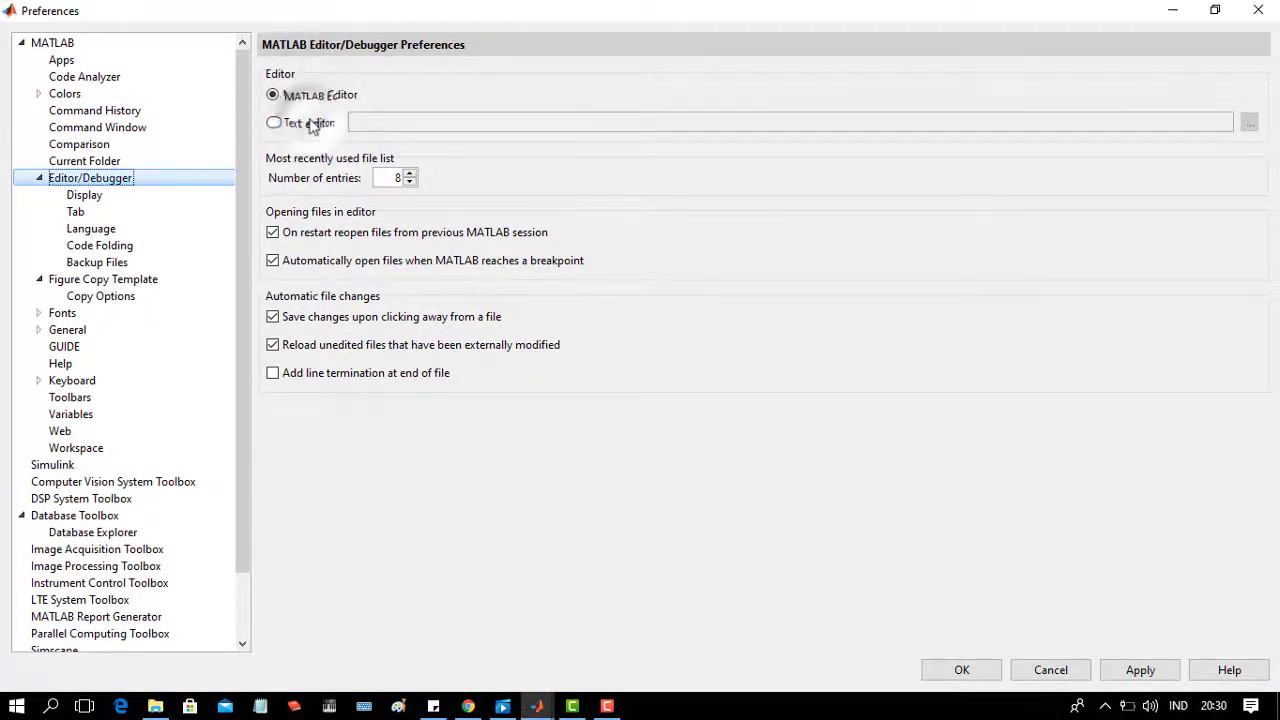
{"action": "left_click", "coordinate": [305, 122]}
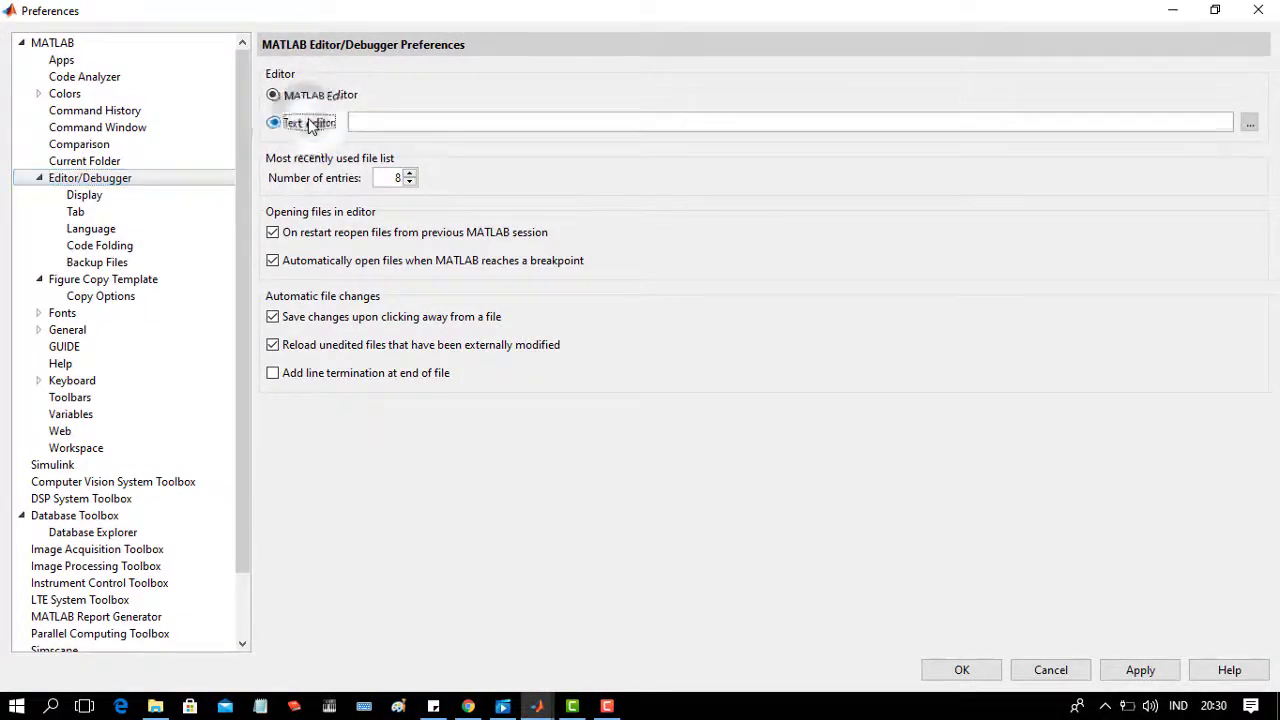
{"action": "left_click", "coordinate": [1249, 123]}
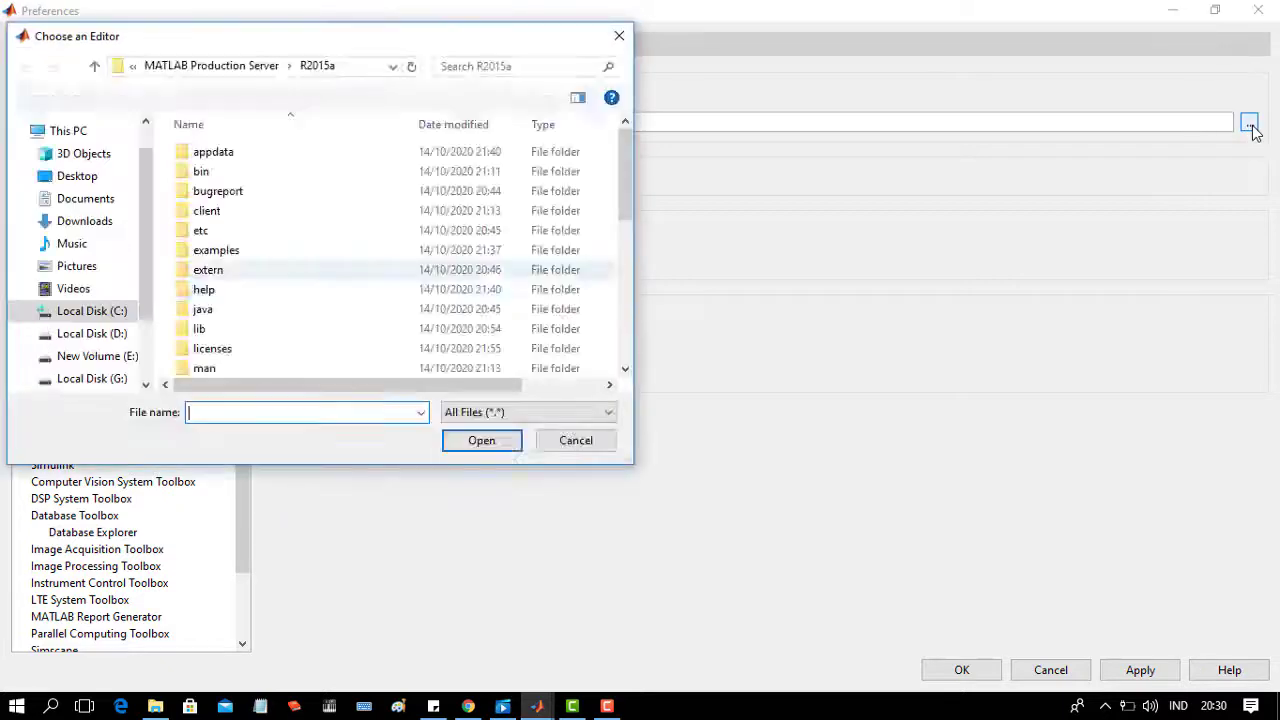
{"action": "left_click", "coordinate": [573, 439]}
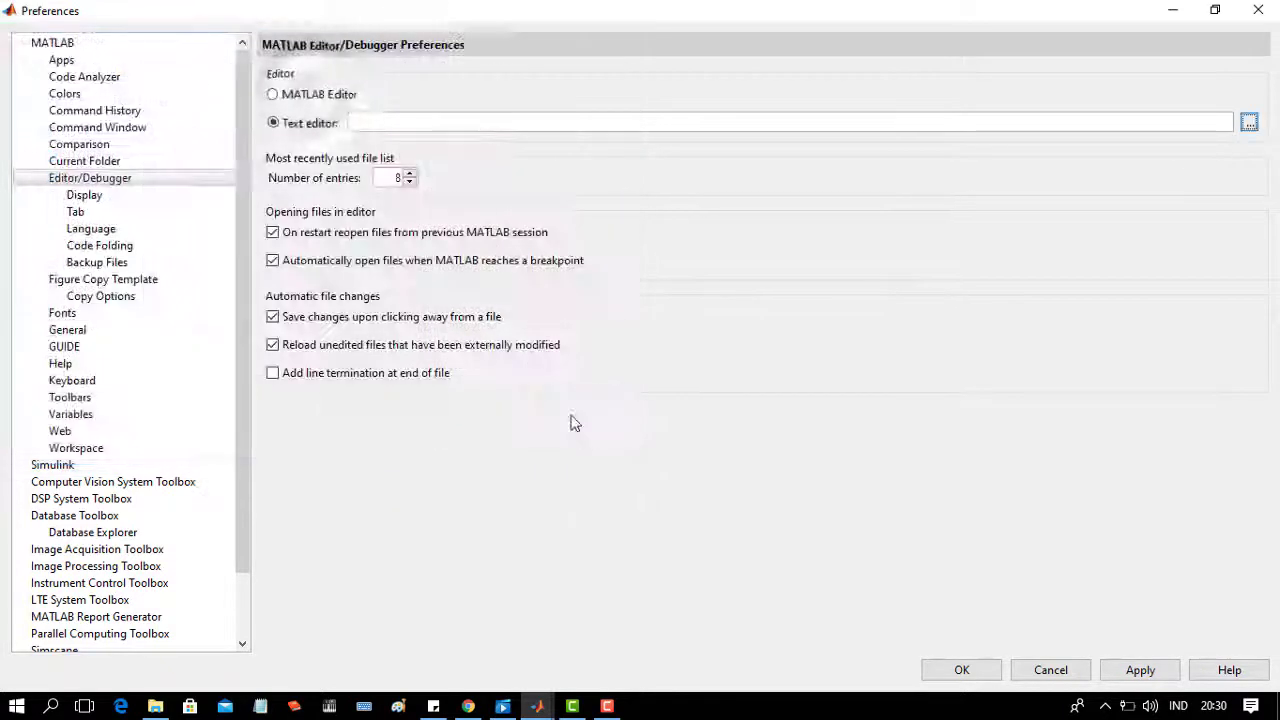
{"action": "left_click", "coordinate": [311, 95]}
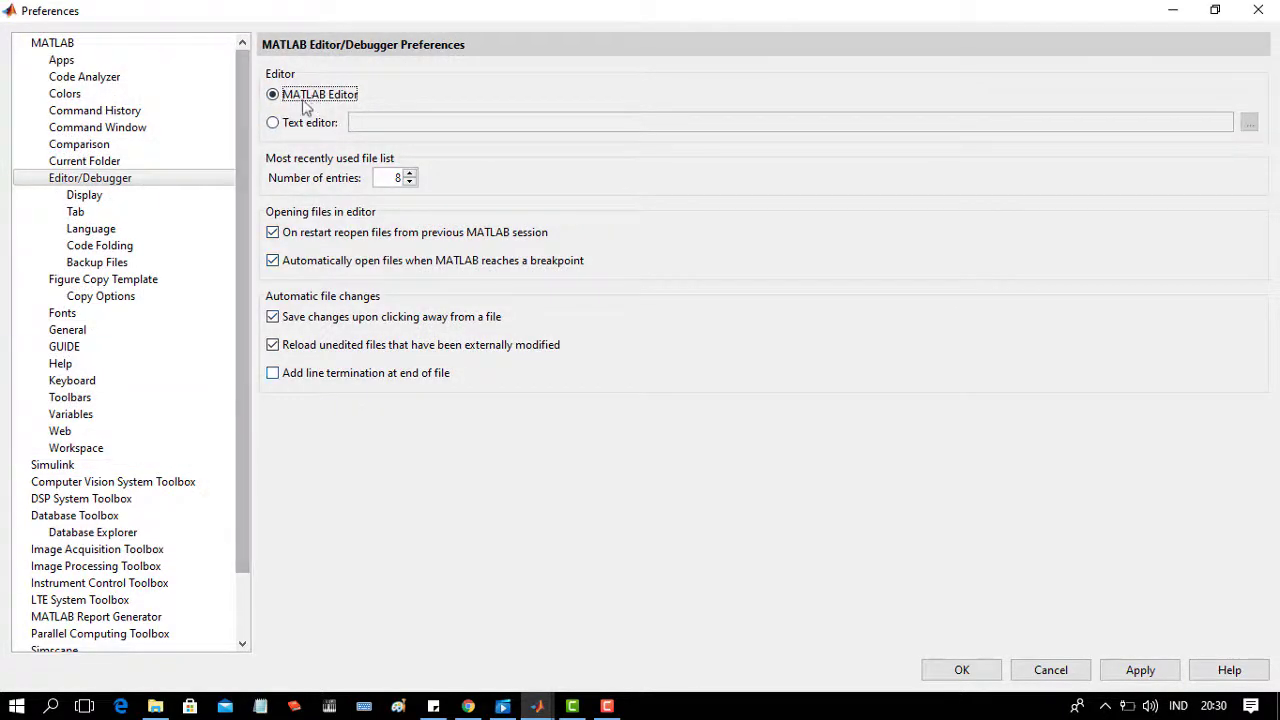
View the Editor/Debugger Display and Tab preferences and the MATLAB Report Generator page with its Format ID options
{"action": "left_click", "coordinate": [128, 196]}
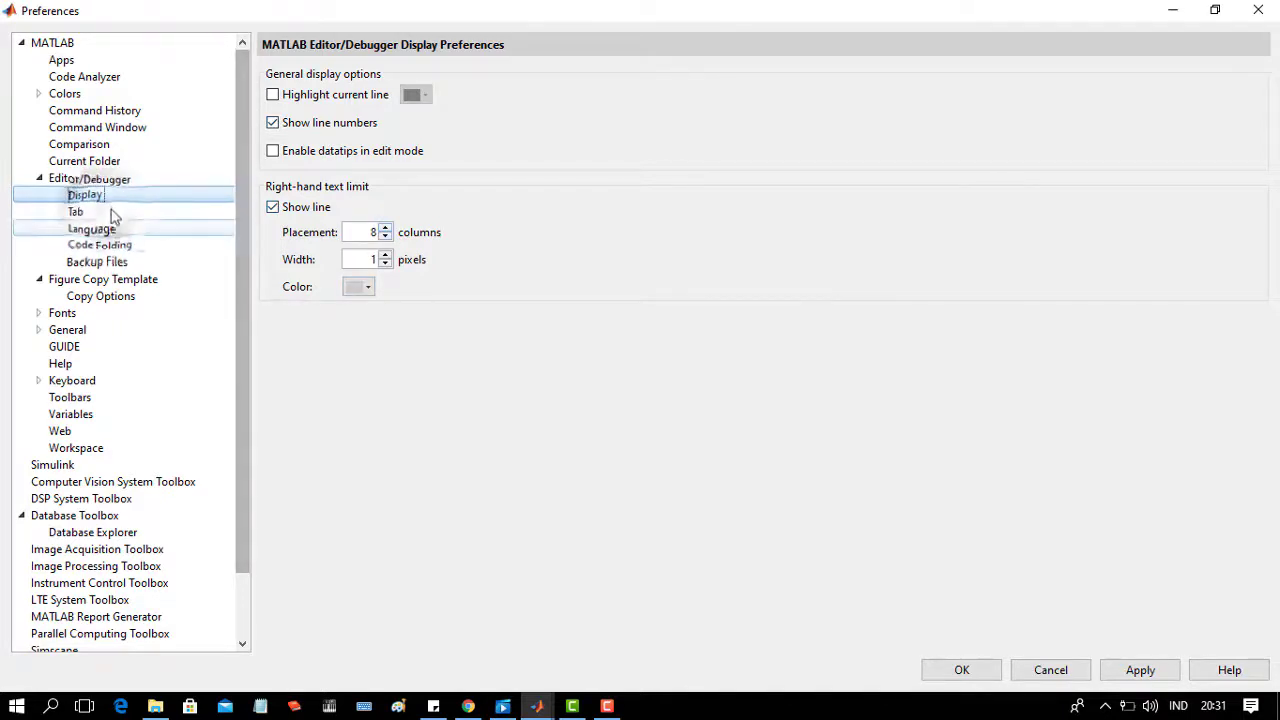
{"action": "left_click", "coordinate": [100, 213]}
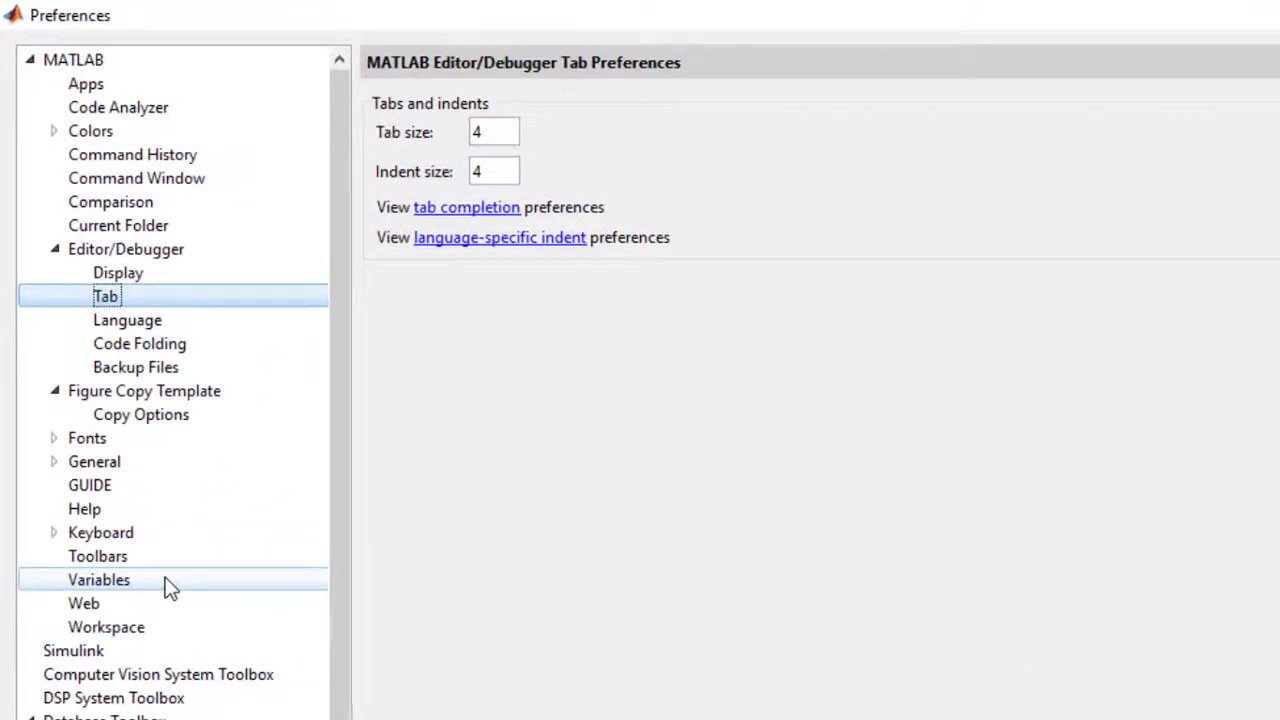
{"action": "scroll", "coordinate": [170, 588], "scroll_direction": "down", "scroll_amount": 1}
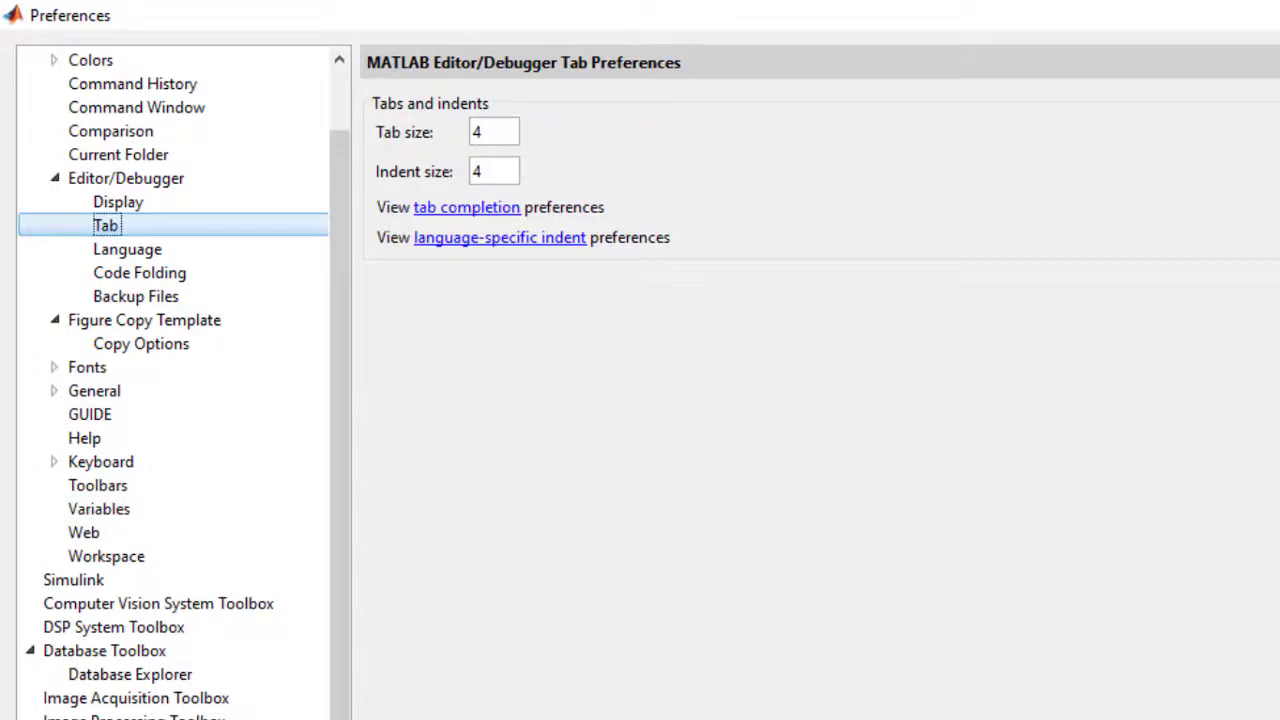
{"action": "left_click", "coordinate": [170, 718]}
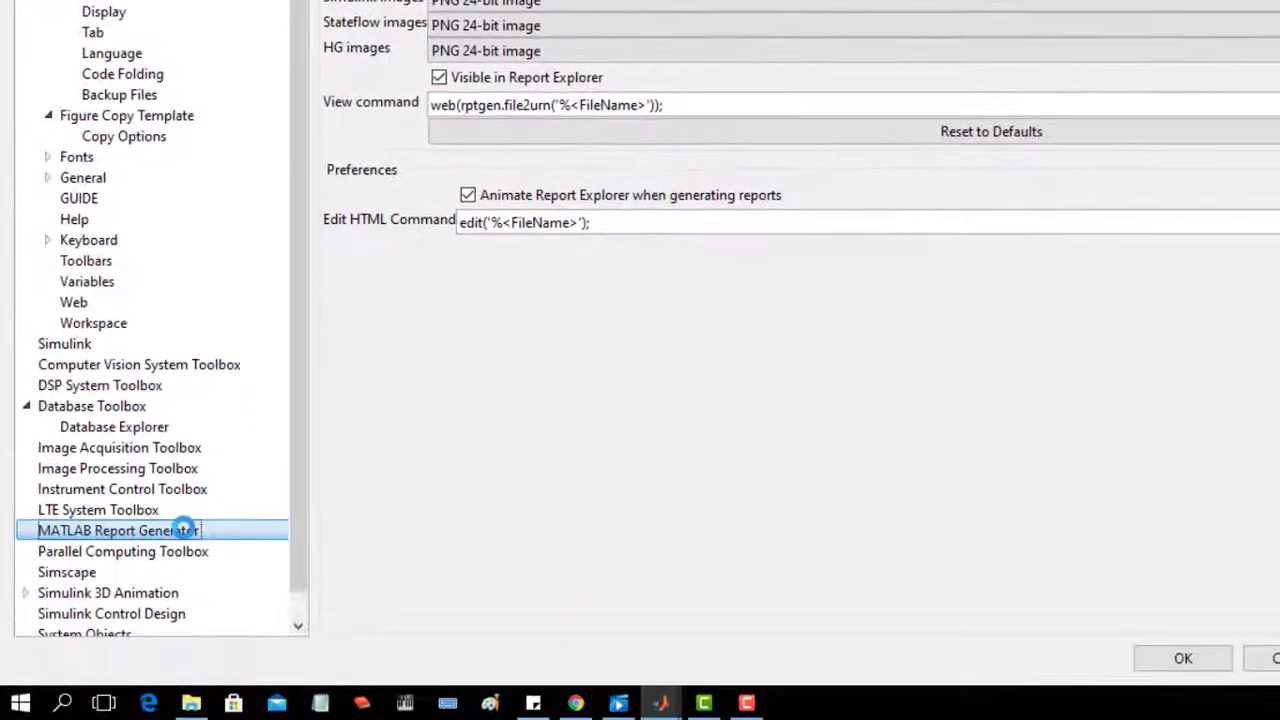
{"action": "scroll", "coordinate": [188, 538], "scroll_direction": "down", "scroll_amount": 1}
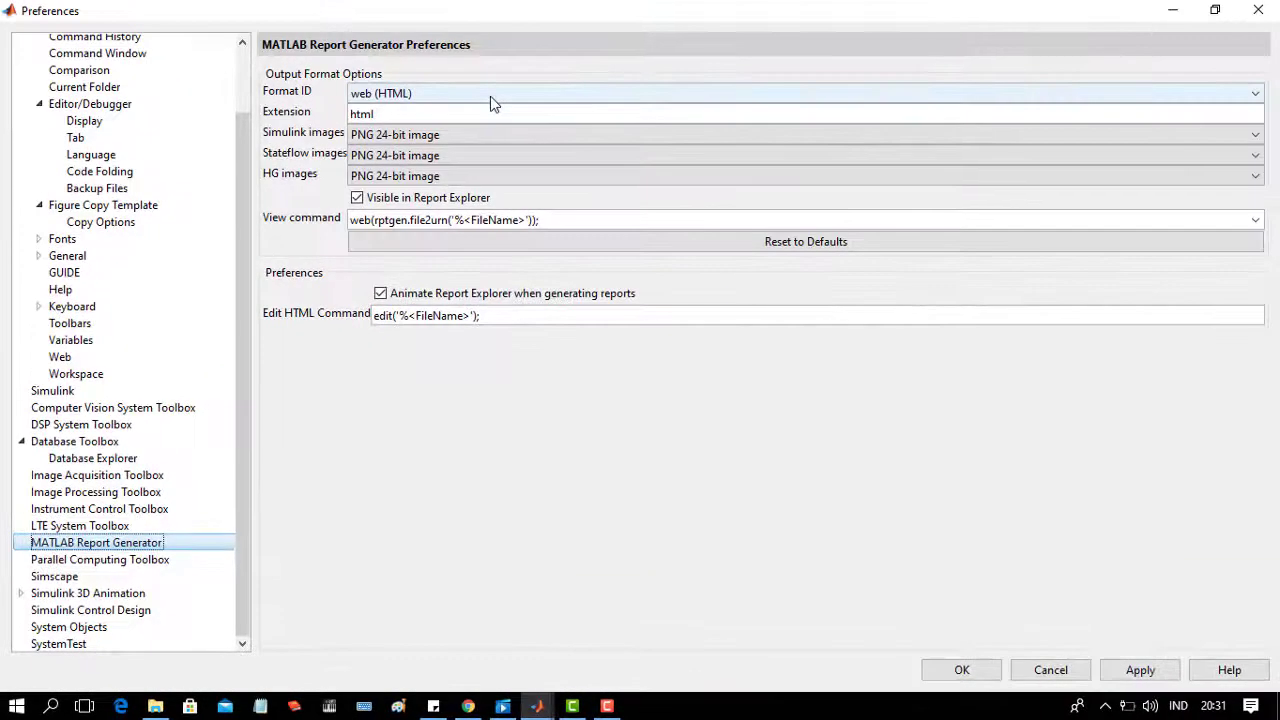
{"action": "left_click", "coordinate": [490, 96]}
{"action": "left_click", "coordinate": [490, 96]}
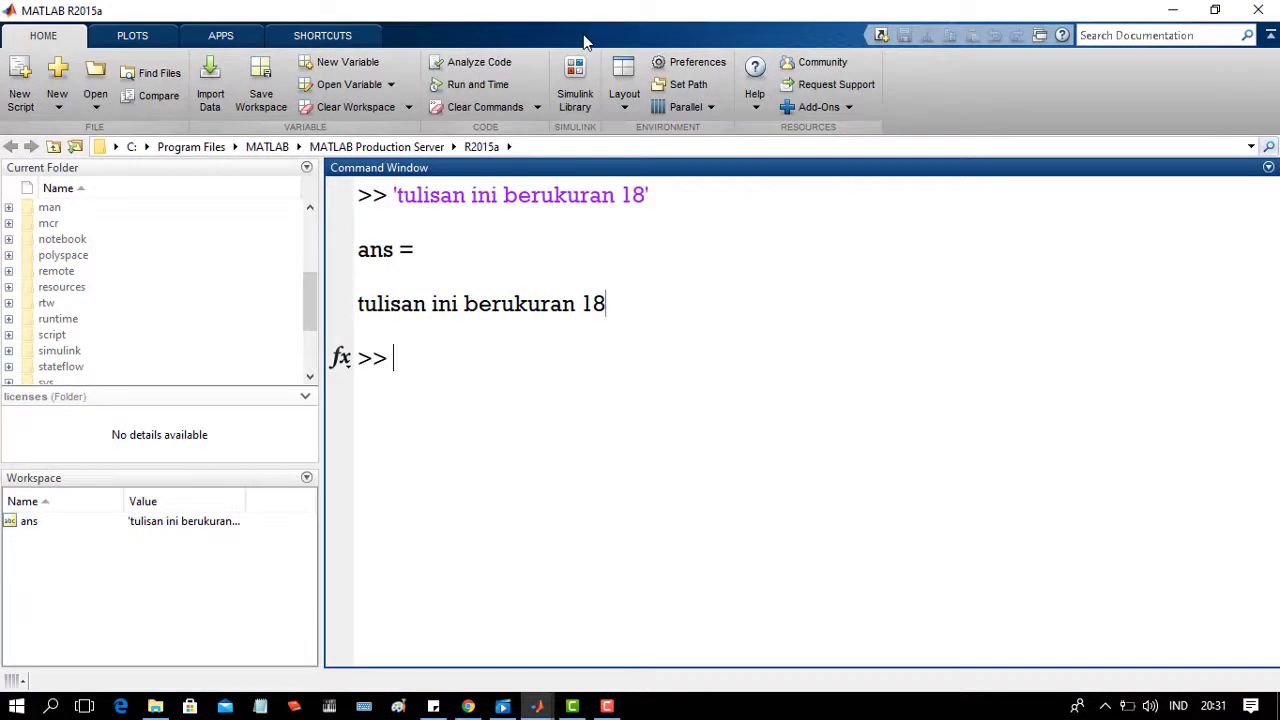
Browse the full gallery of installed MATLAB apps and return to the main Home tools
{"action": "left_click", "coordinate": [241, 40]}
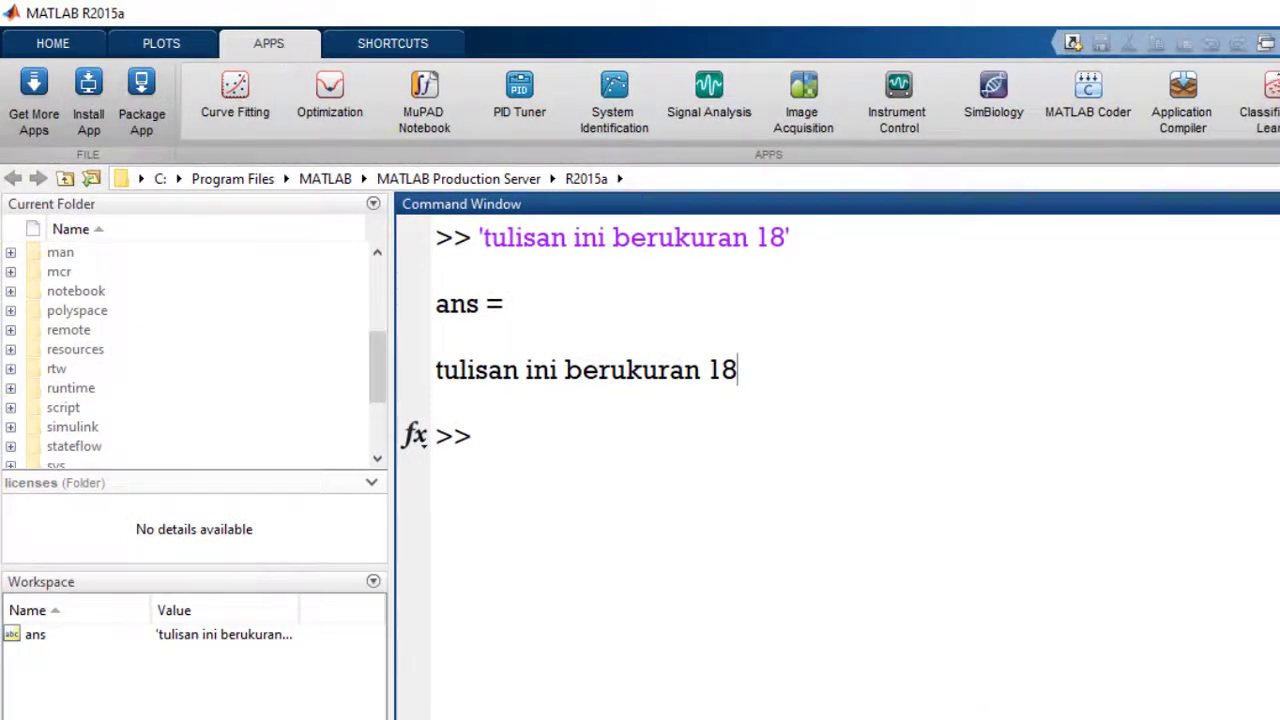
{"action": "left_click", "coordinate": [1279, 130]}
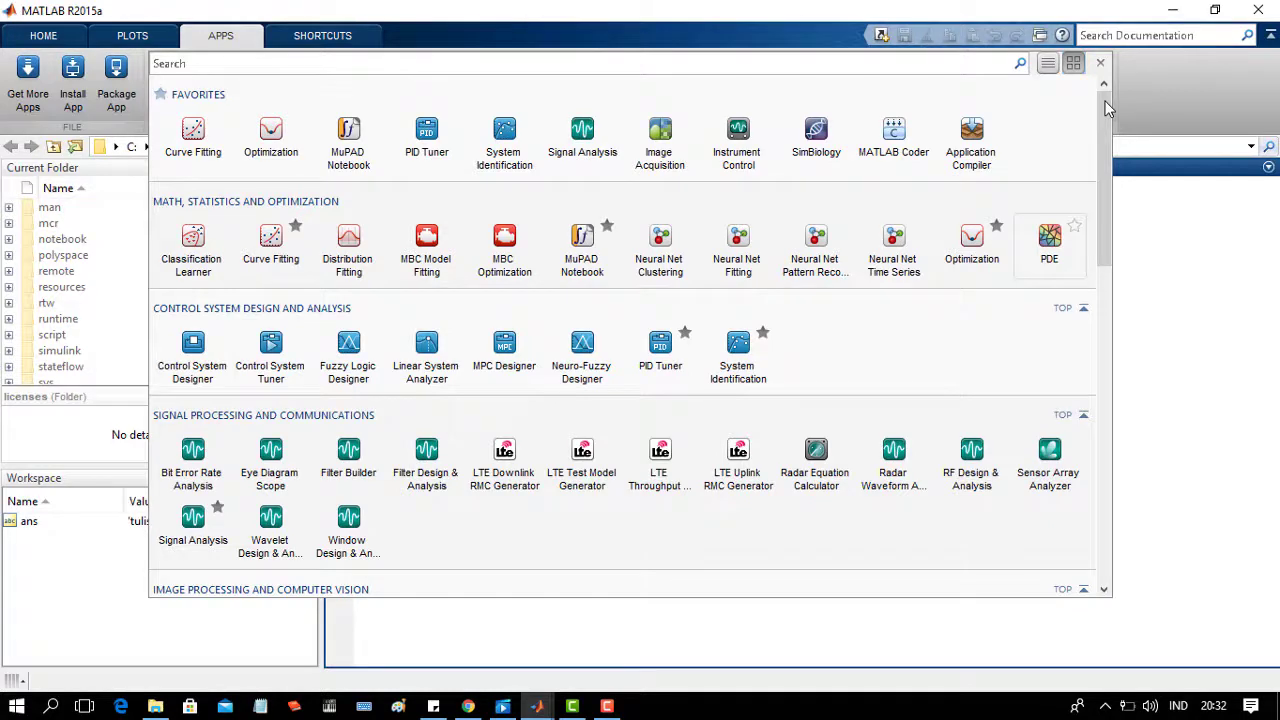
{"action": "left_click", "coordinate": [53, 37]}
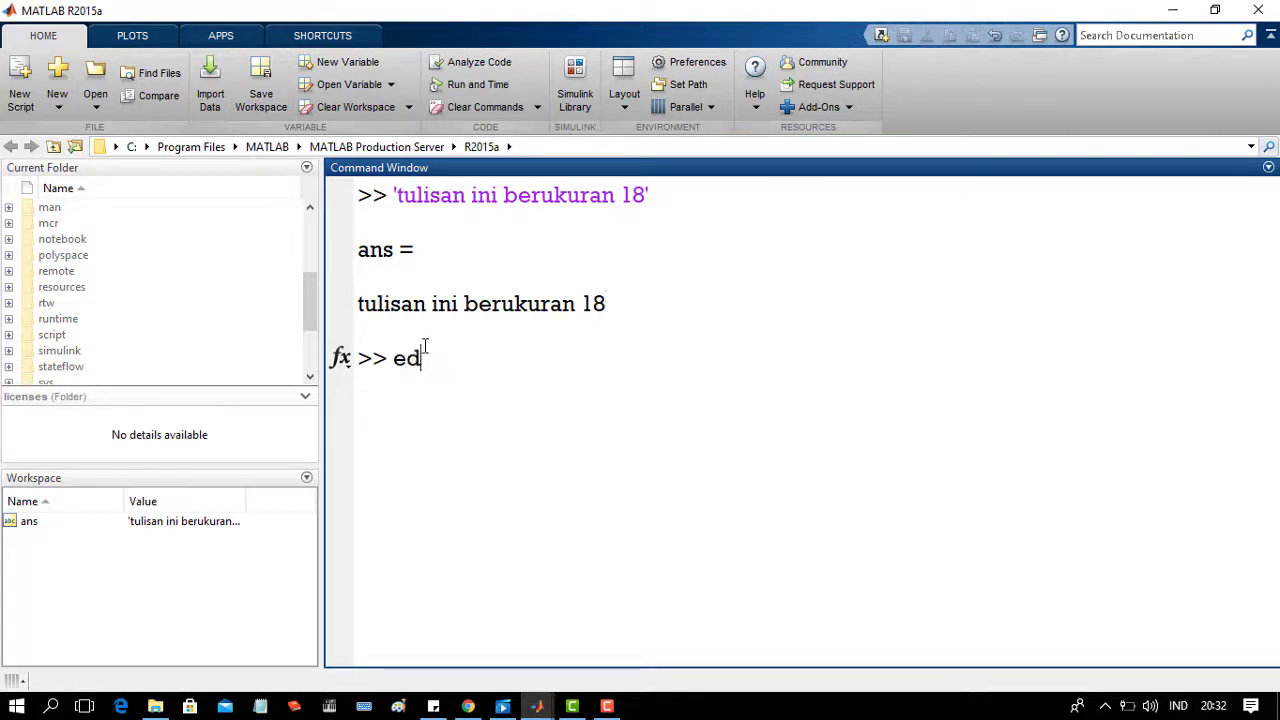
Open a new untitled script by running the edit command, and look at the Editor's print options
{"action": "type", "text": "it"}
{"action": "key", "text": "Return"}
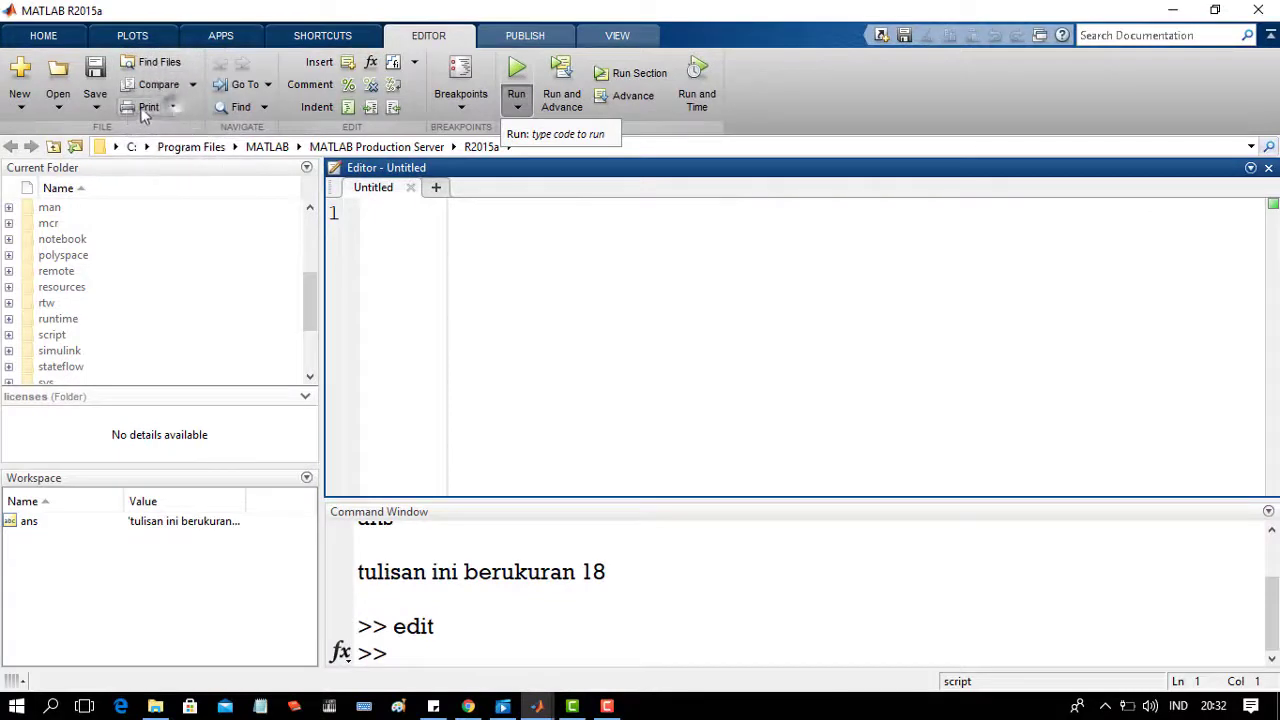
{"action": "left_click", "coordinate": [173, 108]}
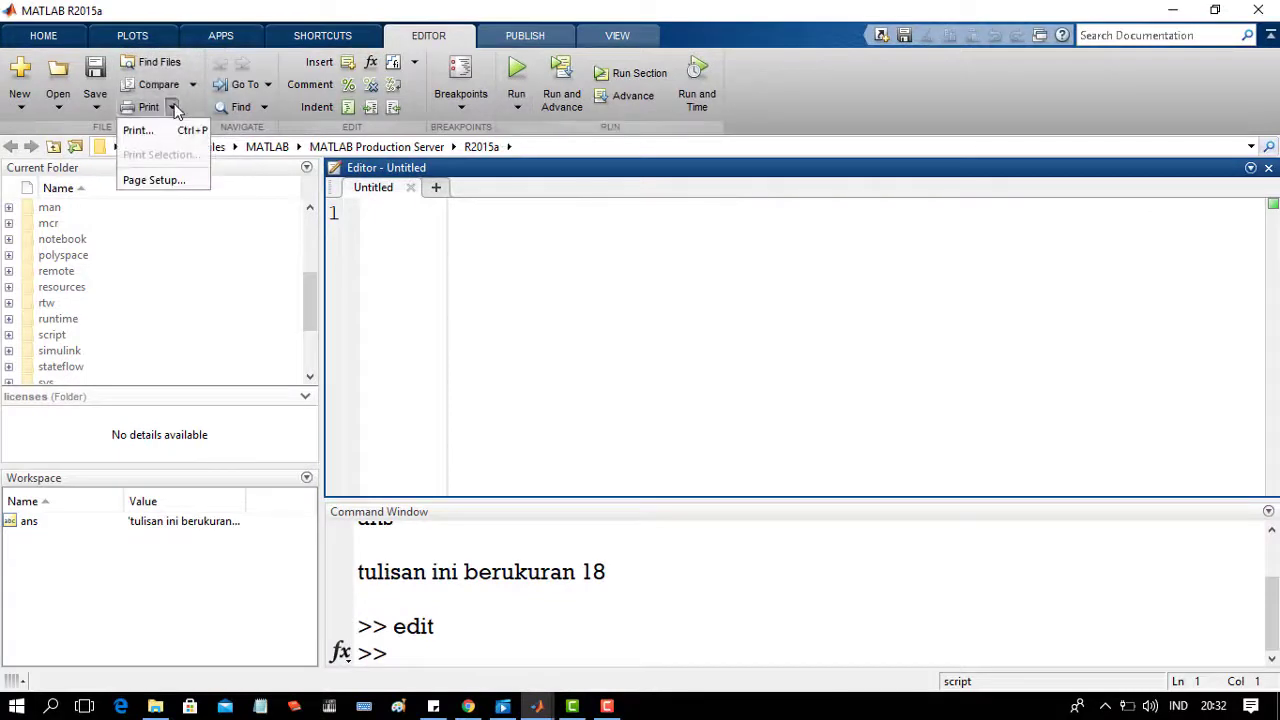
{"action": "left_click", "coordinate": [550, 272]}
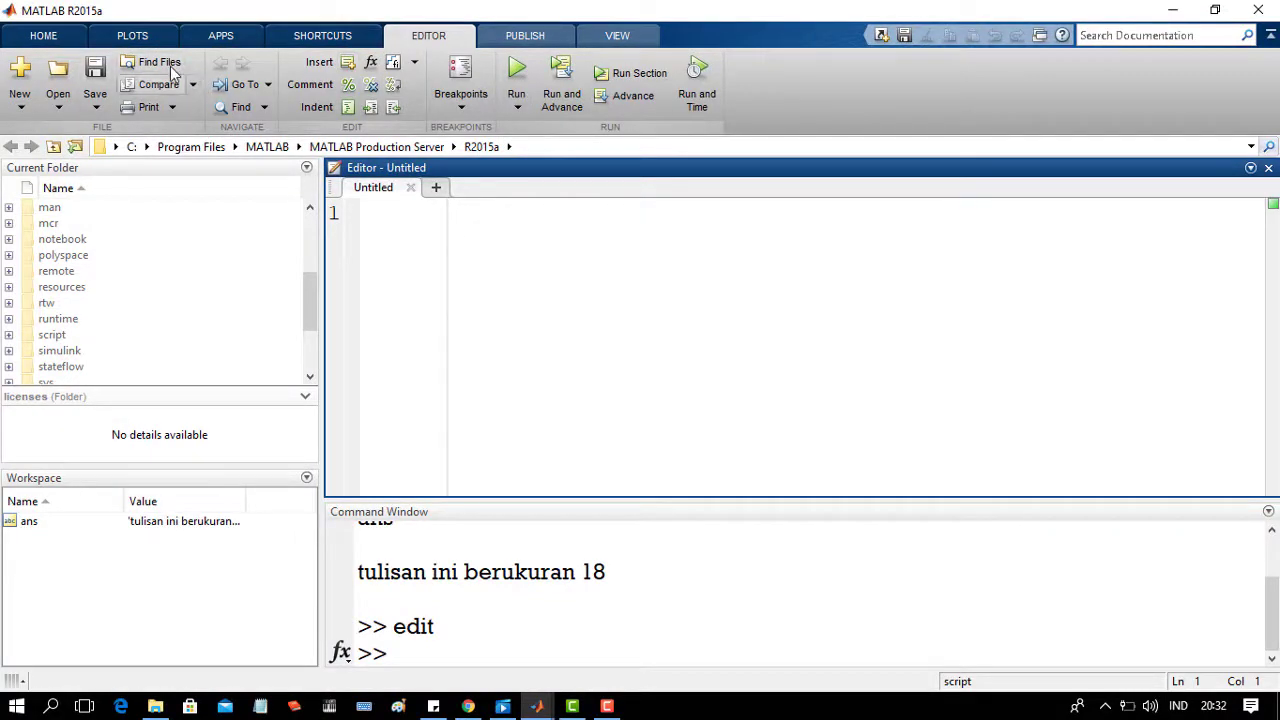
Show the Publish tools for the untitled script and check the publishing options
{"action": "left_click", "coordinate": [525, 35]}
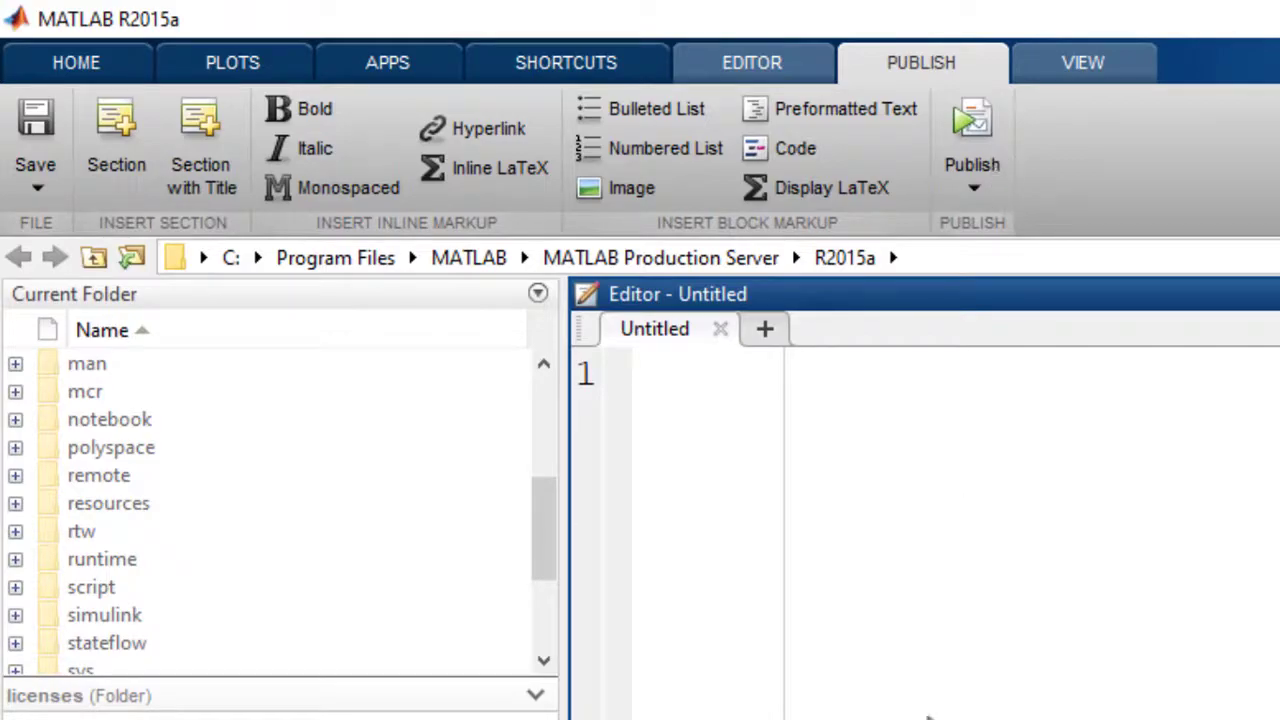
{"action": "key", "text": "alt+Tab"}
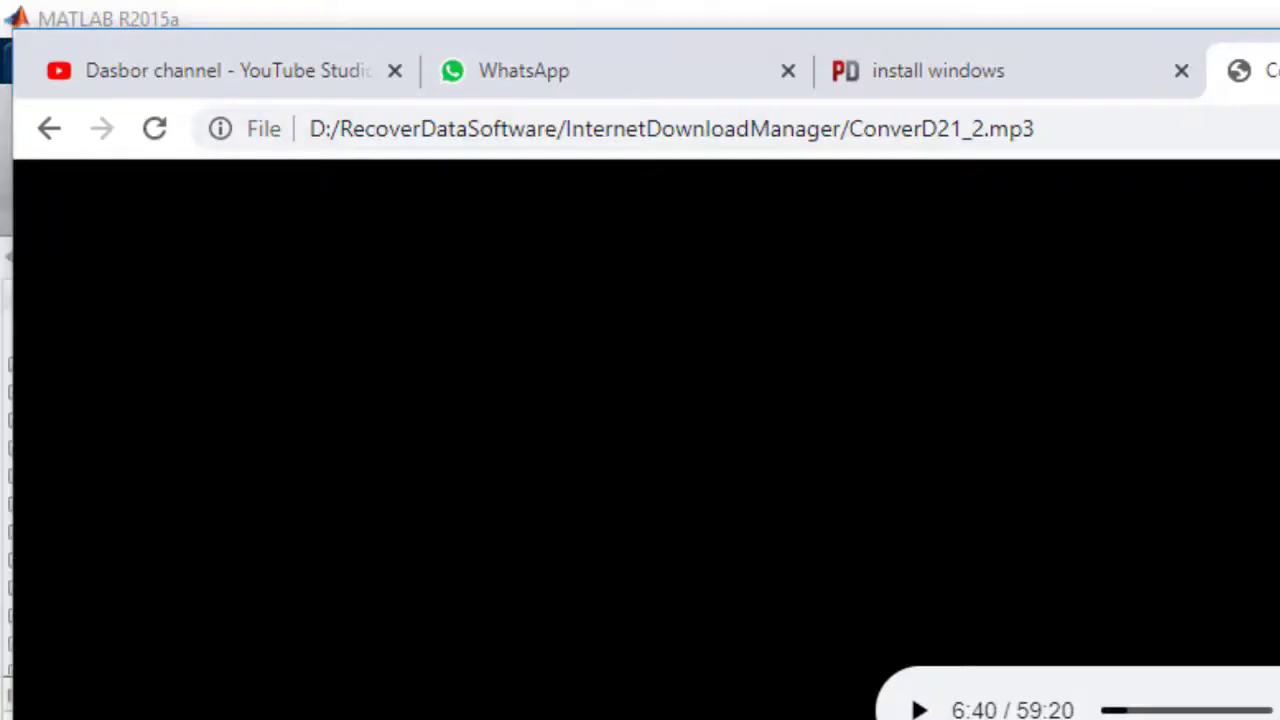
{"action": "key", "text": "alt+Tab"}
{"action": "key", "text": "alt+Tab"}
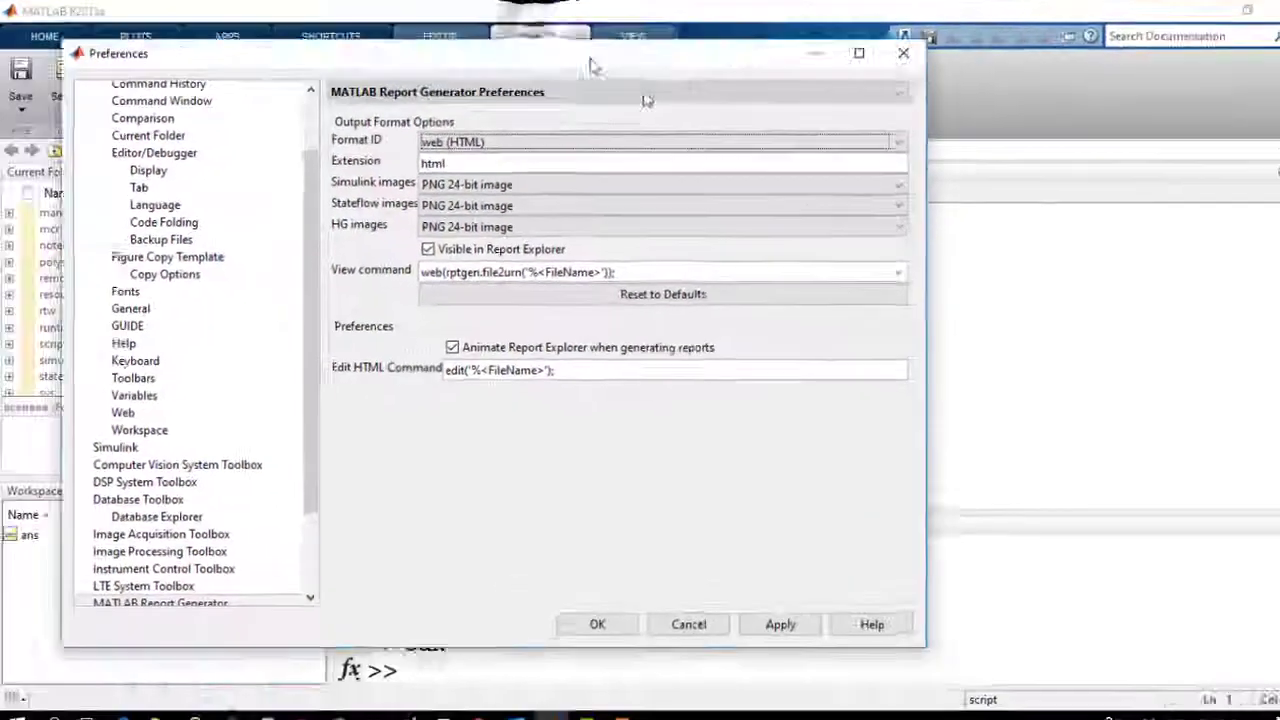
{"action": "left_click_drag", "start_coordinate": [590, 65], "coordinate": [1082, 217]}
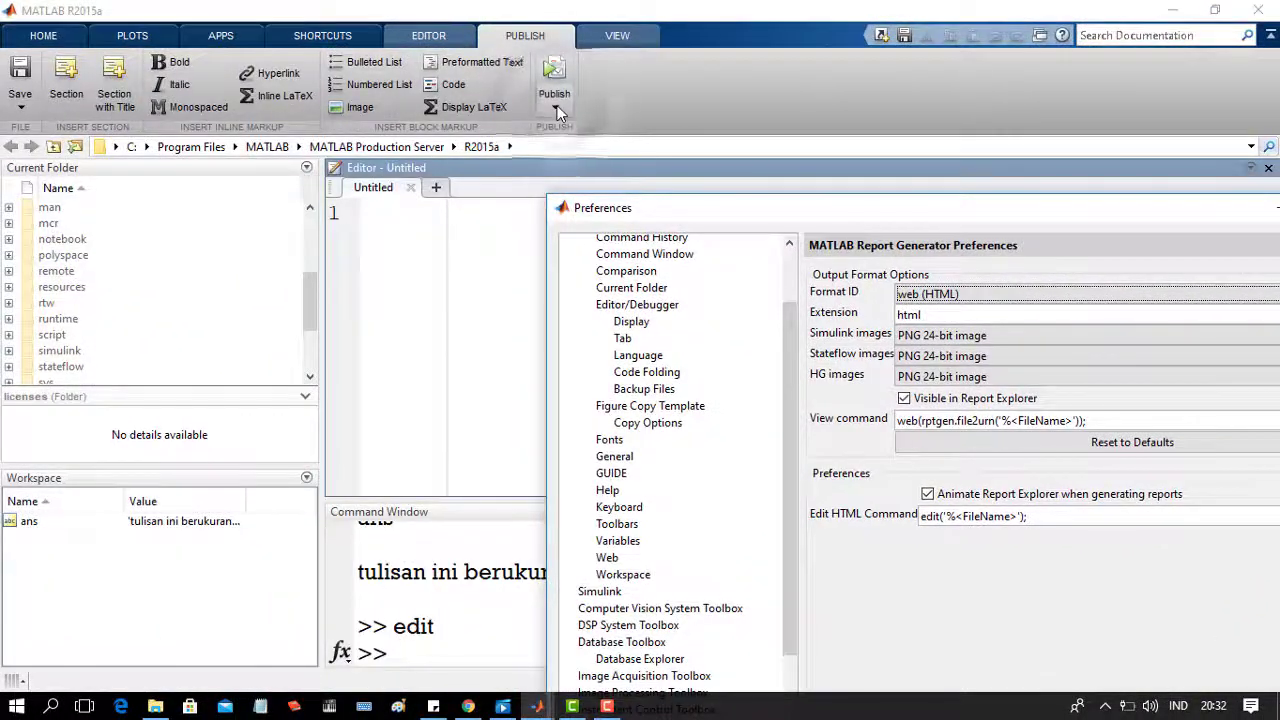
{"action": "left_click", "coordinate": [557, 110]}
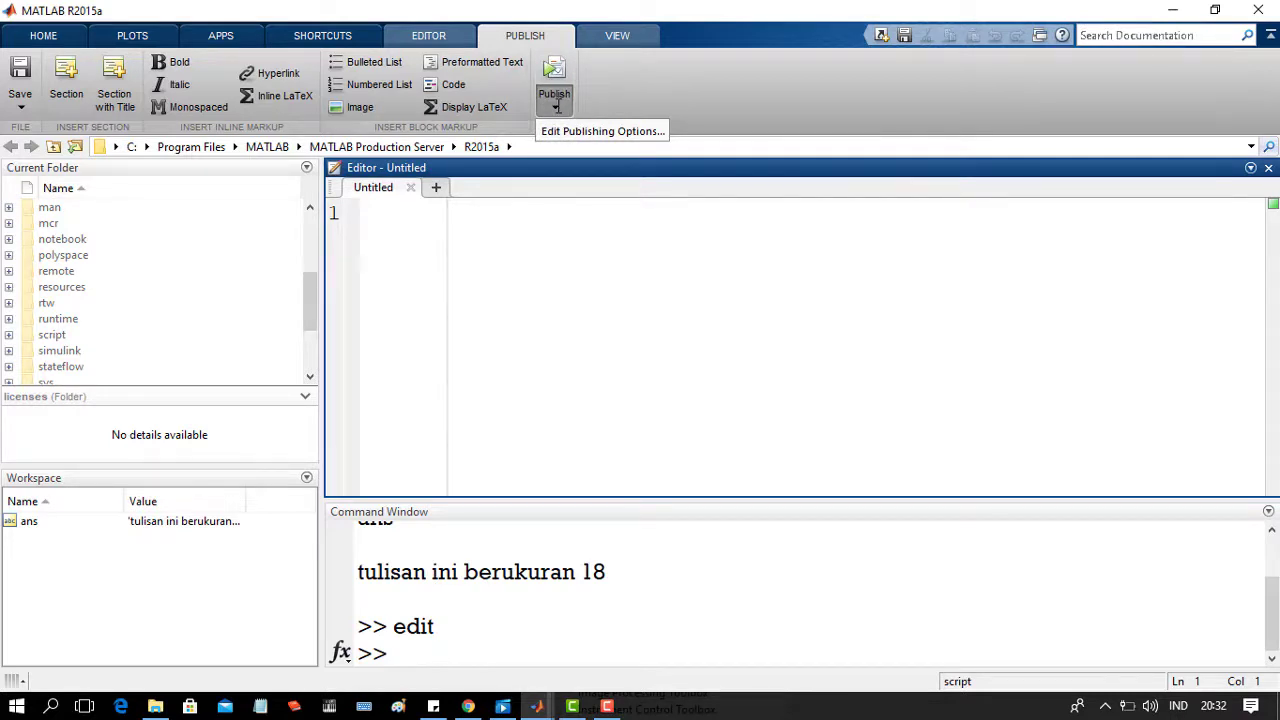
{"action": "left_click", "coordinate": [412, 228]}
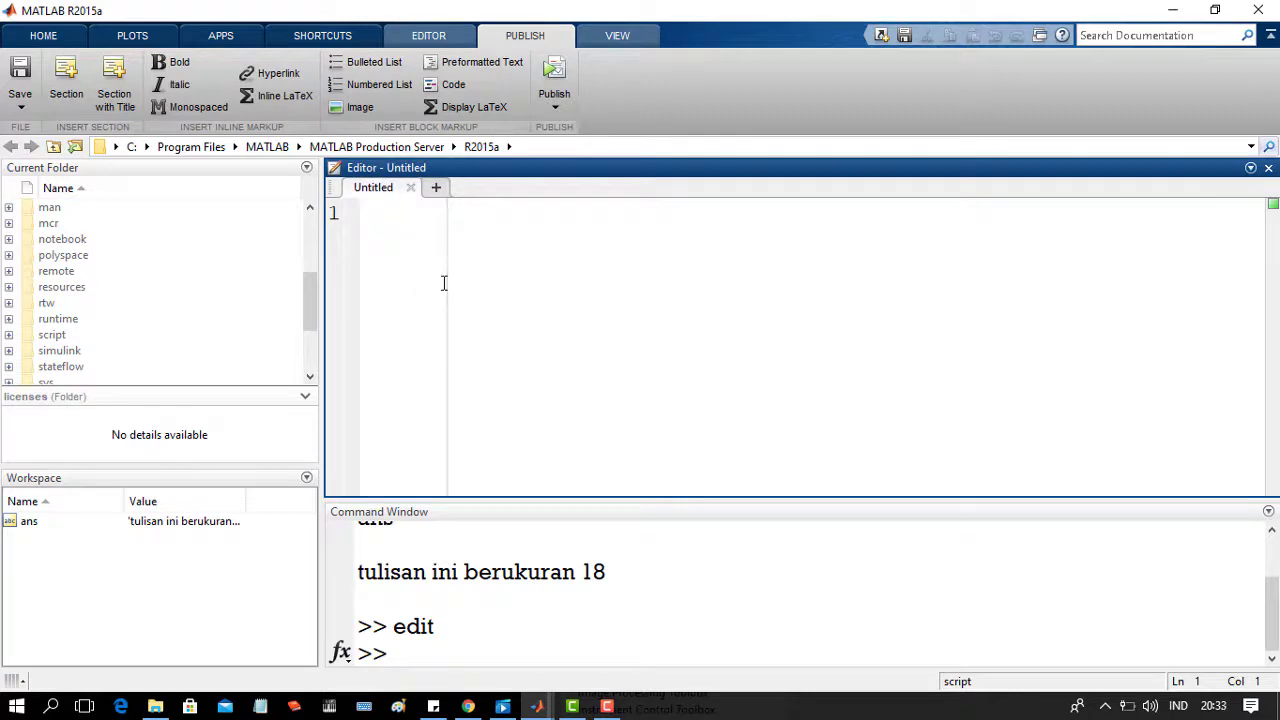
Bring the Preferences window back to the front and show it at full-screen size
{"action": "left_click", "coordinate": [537, 706]}
{"action": "left_click", "coordinate": [601, 673]}
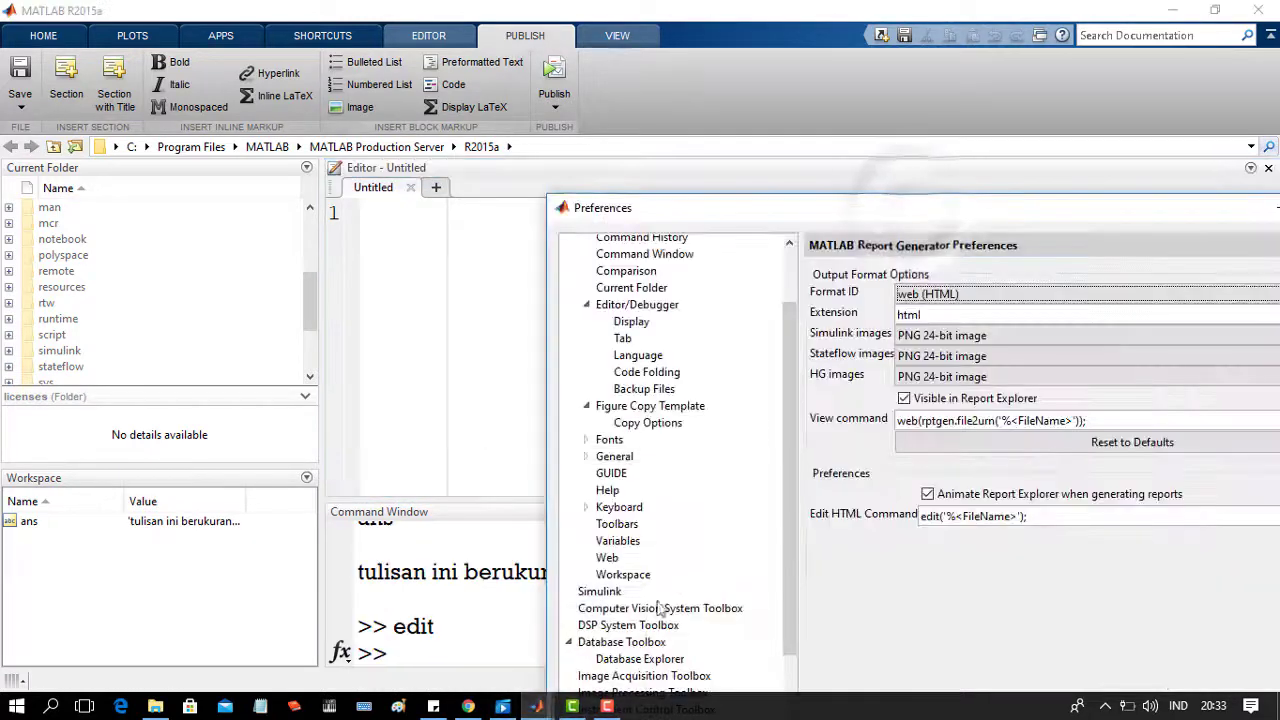
{"action": "left_click_drag", "start_coordinate": [912, 208], "coordinate": [626, 8]}
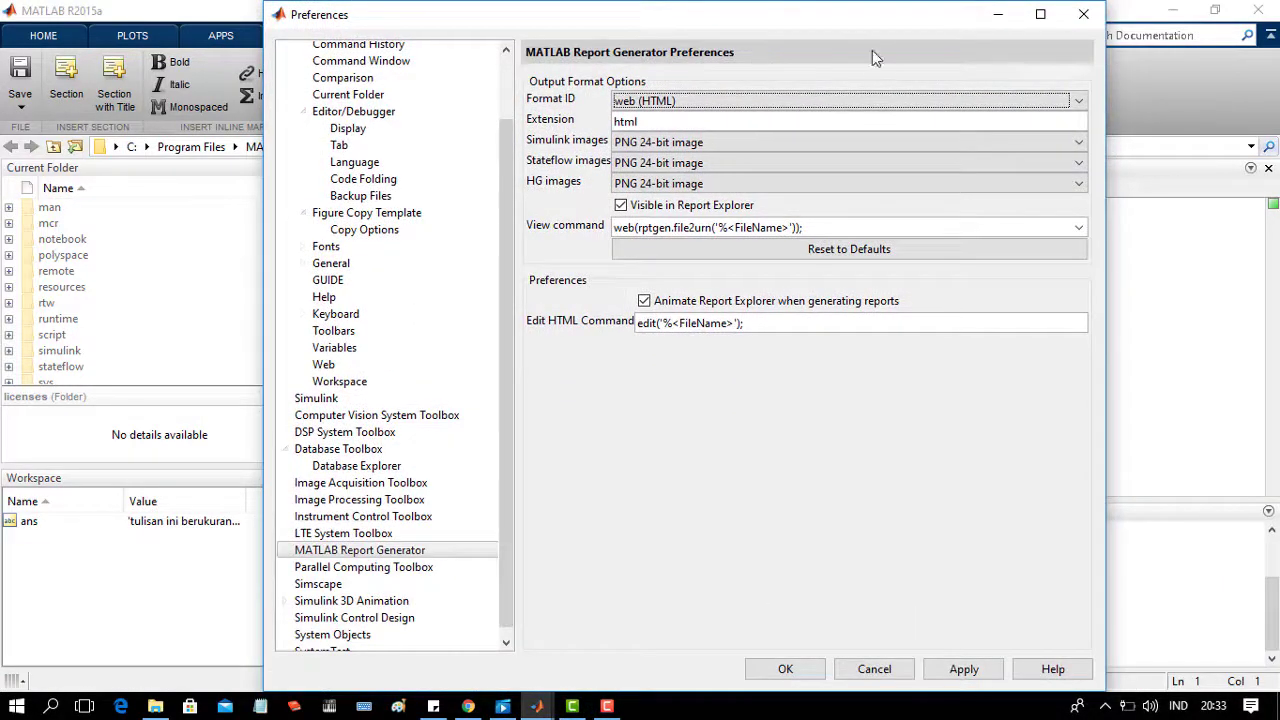
{"action": "left_click", "coordinate": [1083, 14]}
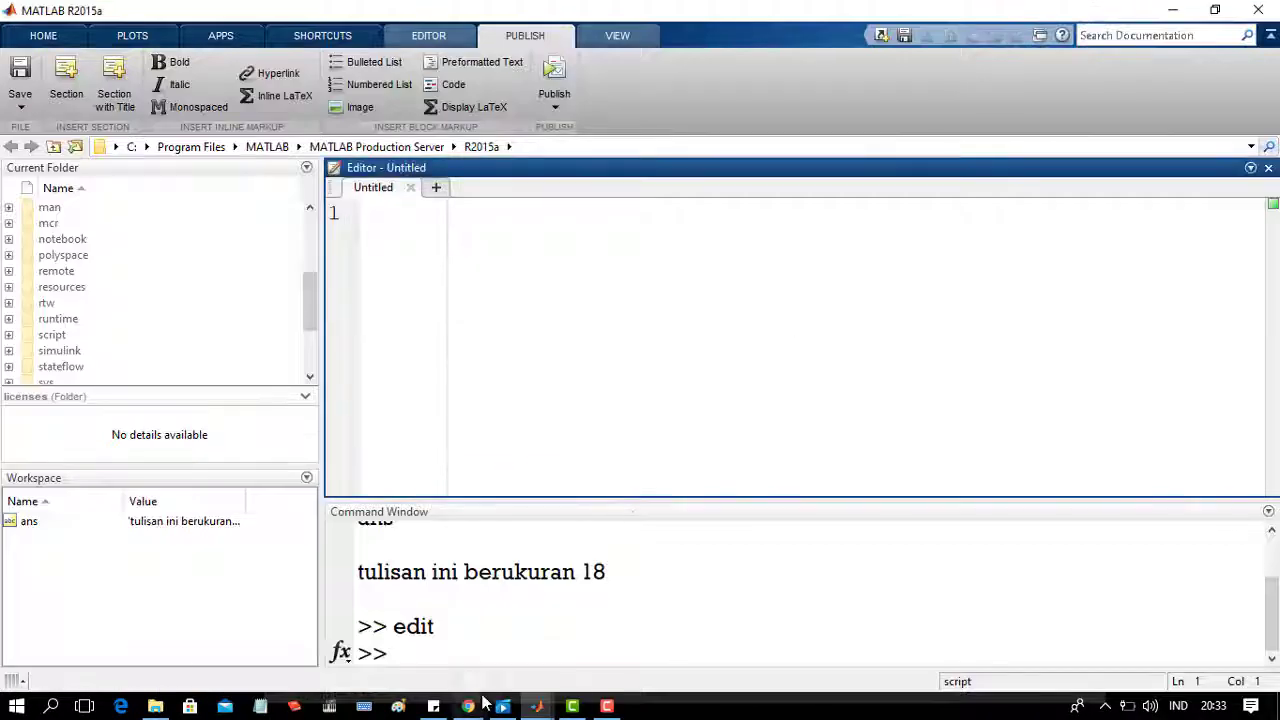
{"action": "left_click", "coordinate": [537, 706]}
{"action": "left_click", "coordinate": [601, 673]}
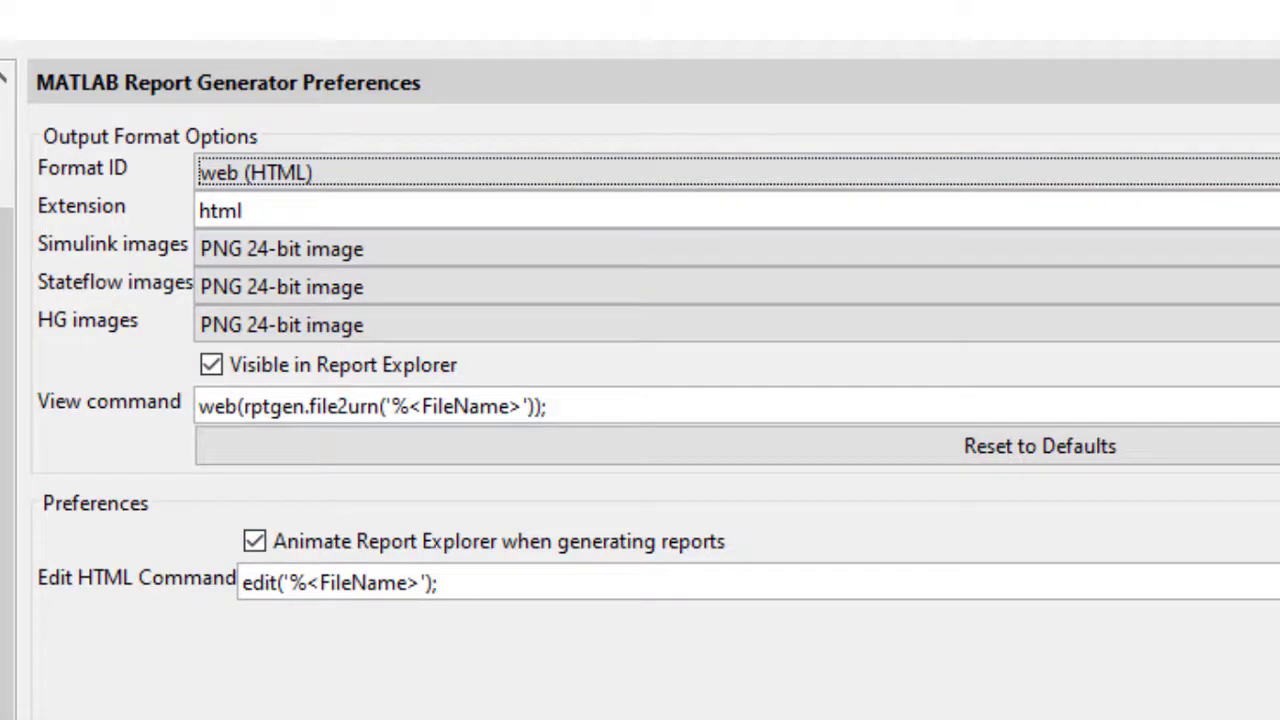
View the Simulink Control Design, LTE System Toolbox, Report Generator and Simulink 3D Animation preferences, including 3D World Editor, Canvas and Figure
{"action": "left_click", "coordinate": [145, 610]}
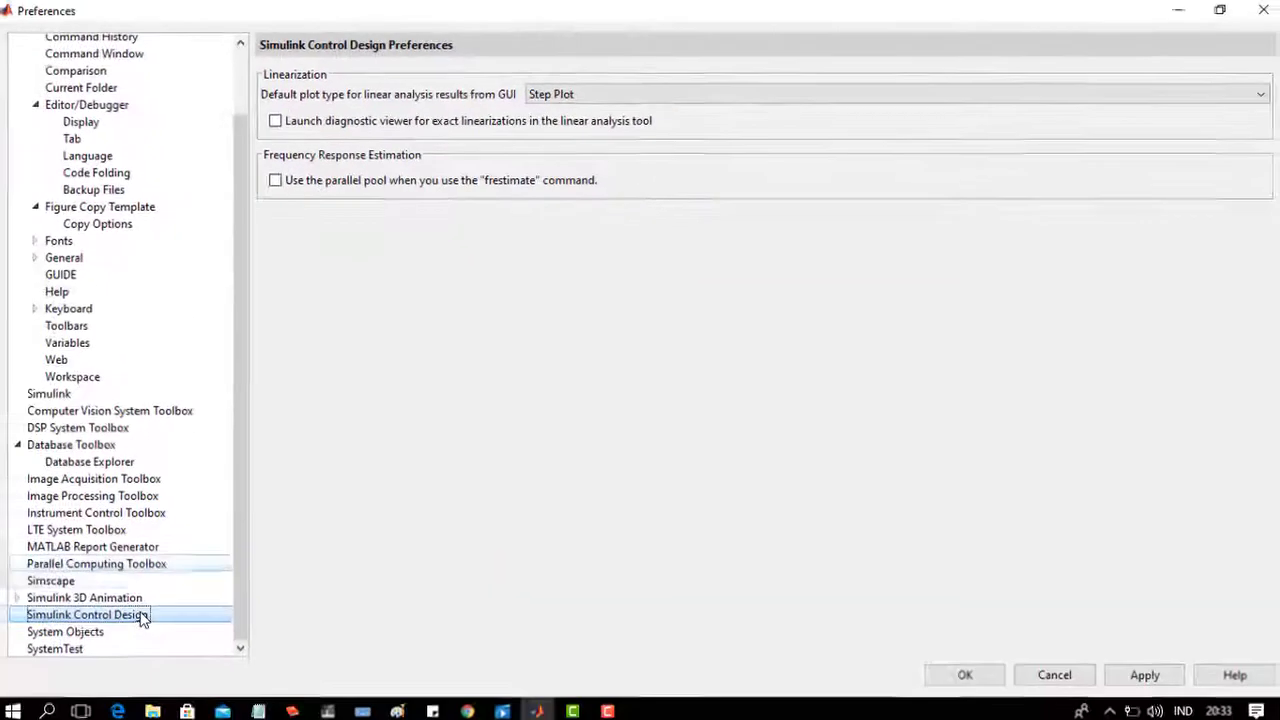
{"action": "left_click", "coordinate": [148, 524]}
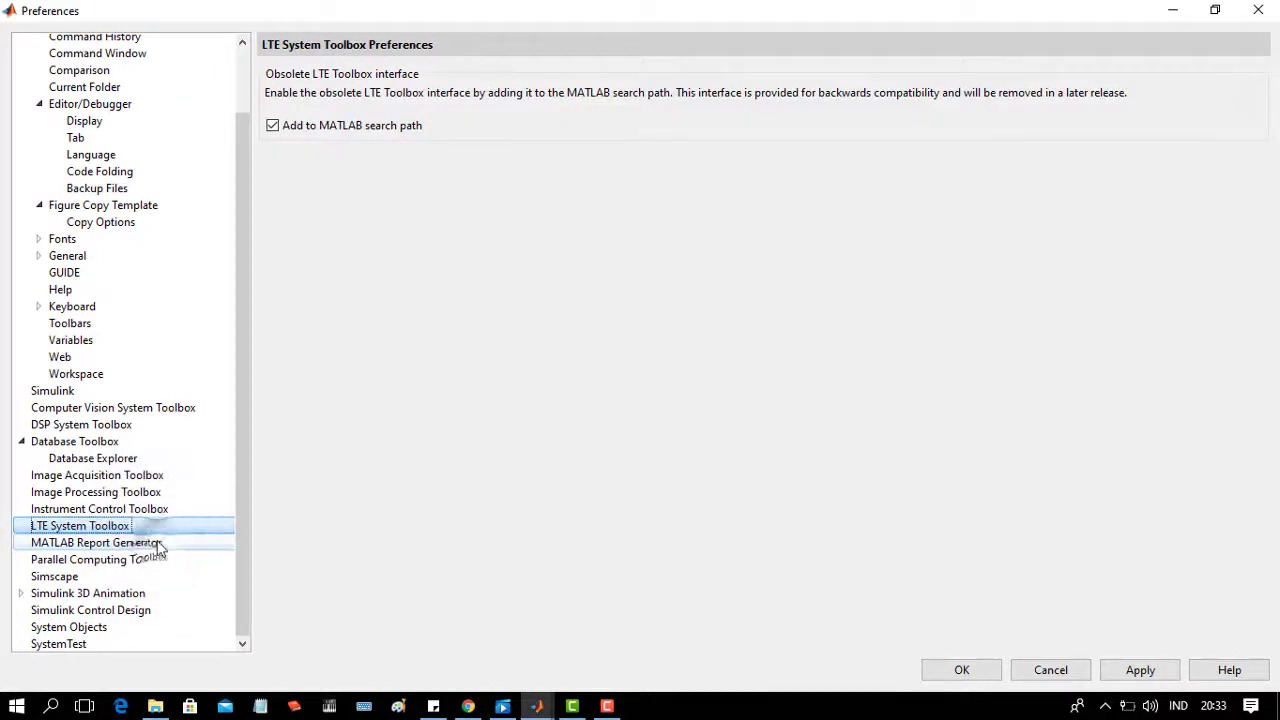
{"action": "left_click", "coordinate": [157, 543]}
{"action": "left_click", "coordinate": [124, 610]}
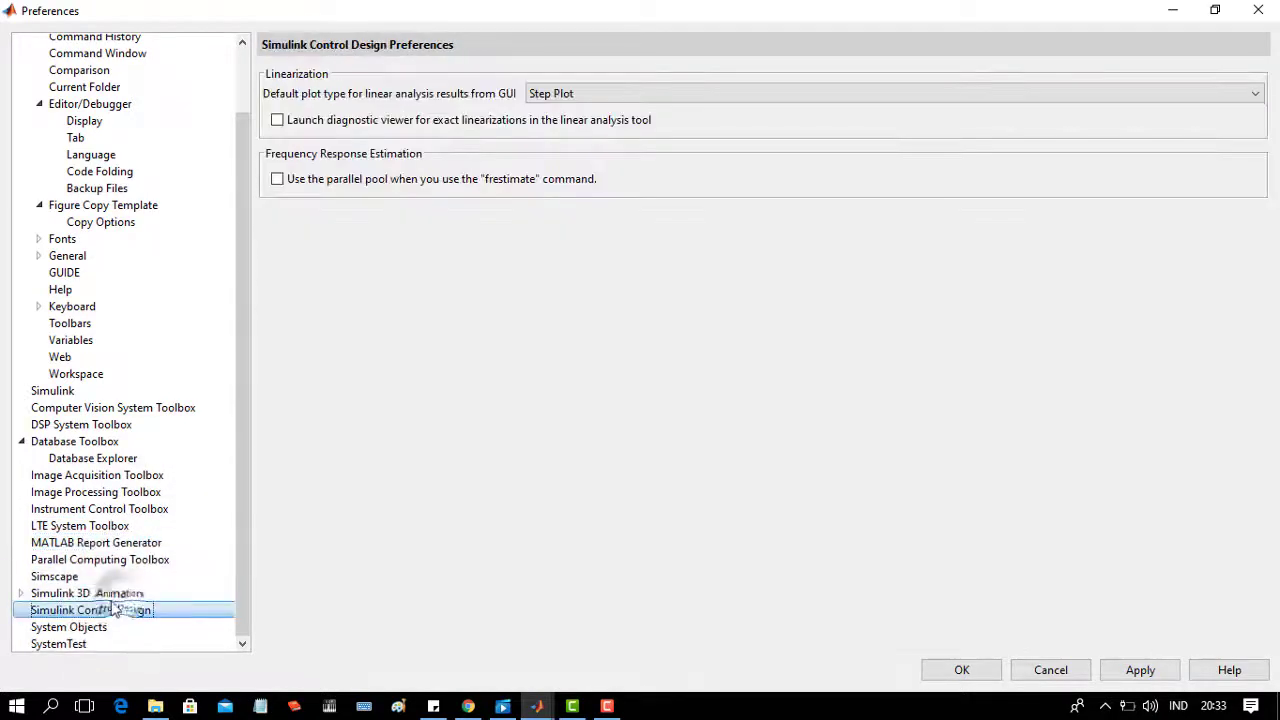
{"action": "left_click", "coordinate": [118, 594]}
{"action": "left_click", "coordinate": [100, 610]}
{"action": "left_click", "coordinate": [112, 626]}
{"action": "left_click", "coordinate": [100, 642]}
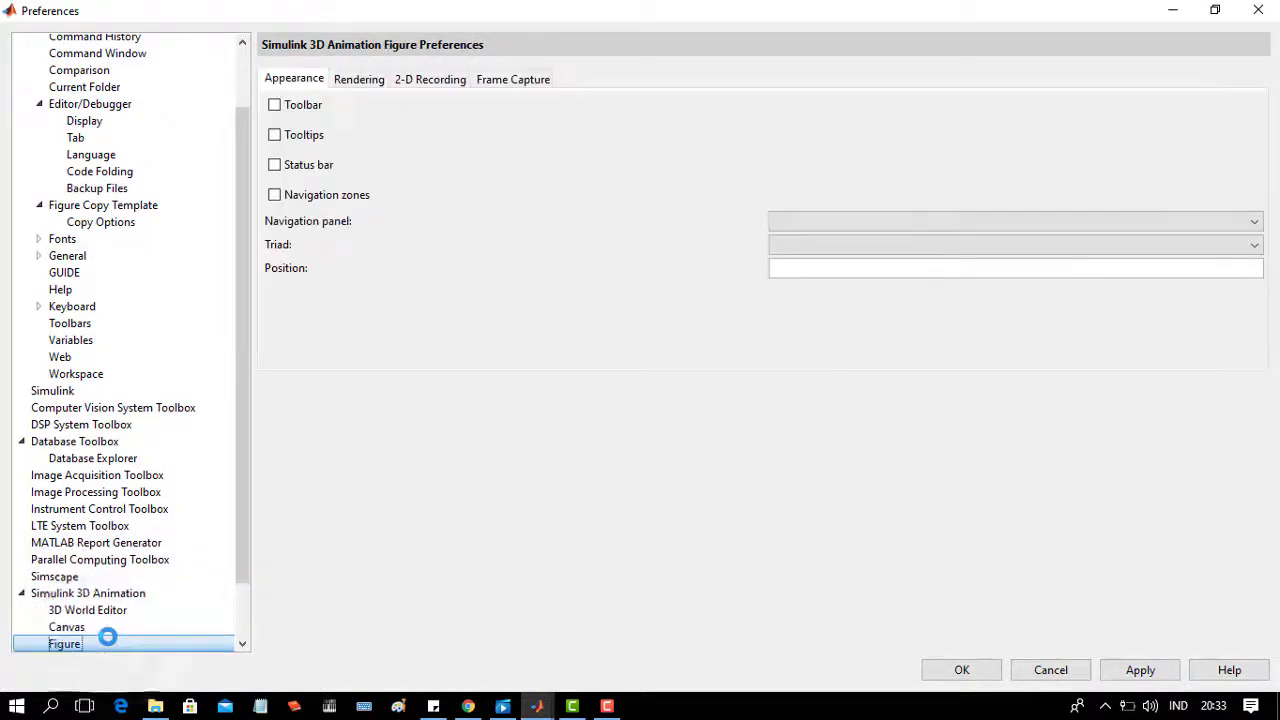
View the SystemTest, System Objects, Simulink Control Design, Simulink 3D Animation World and MATLAB General preference pages
{"action": "scroll", "coordinate": [110, 645], "scroll_direction": "down", "scroll_amount": 1}
{"action": "left_click", "coordinate": [108, 644]}
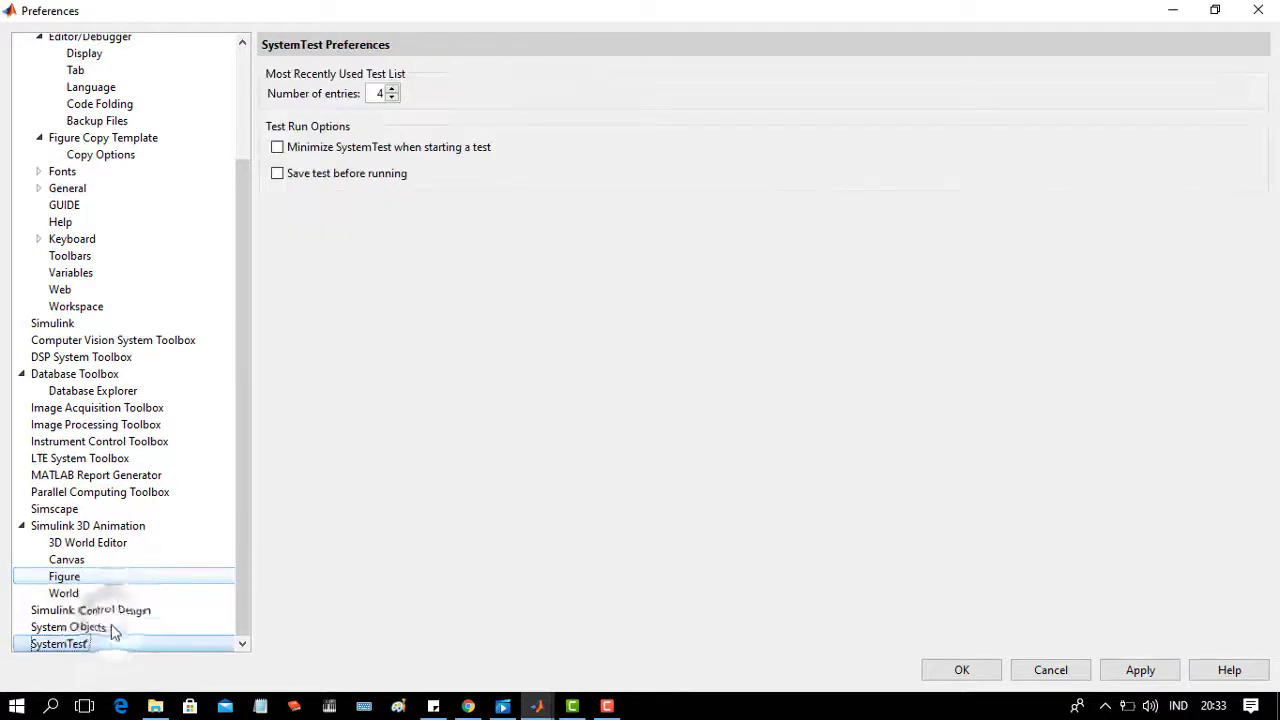
{"action": "left_click", "coordinate": [112, 626]}
{"action": "left_click", "coordinate": [115, 610]}
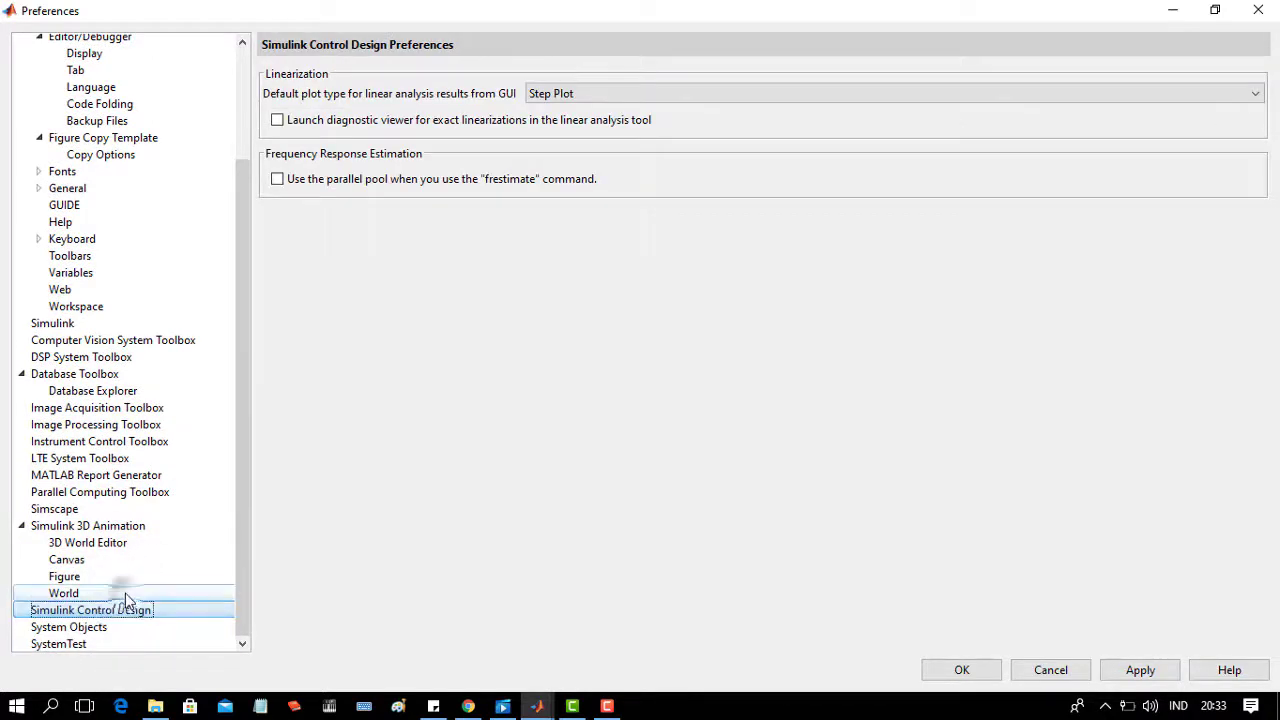
{"action": "left_click", "coordinate": [125, 593]}
{"action": "scroll", "coordinate": [129, 437], "scroll_direction": "up", "scroll_amount": 3}
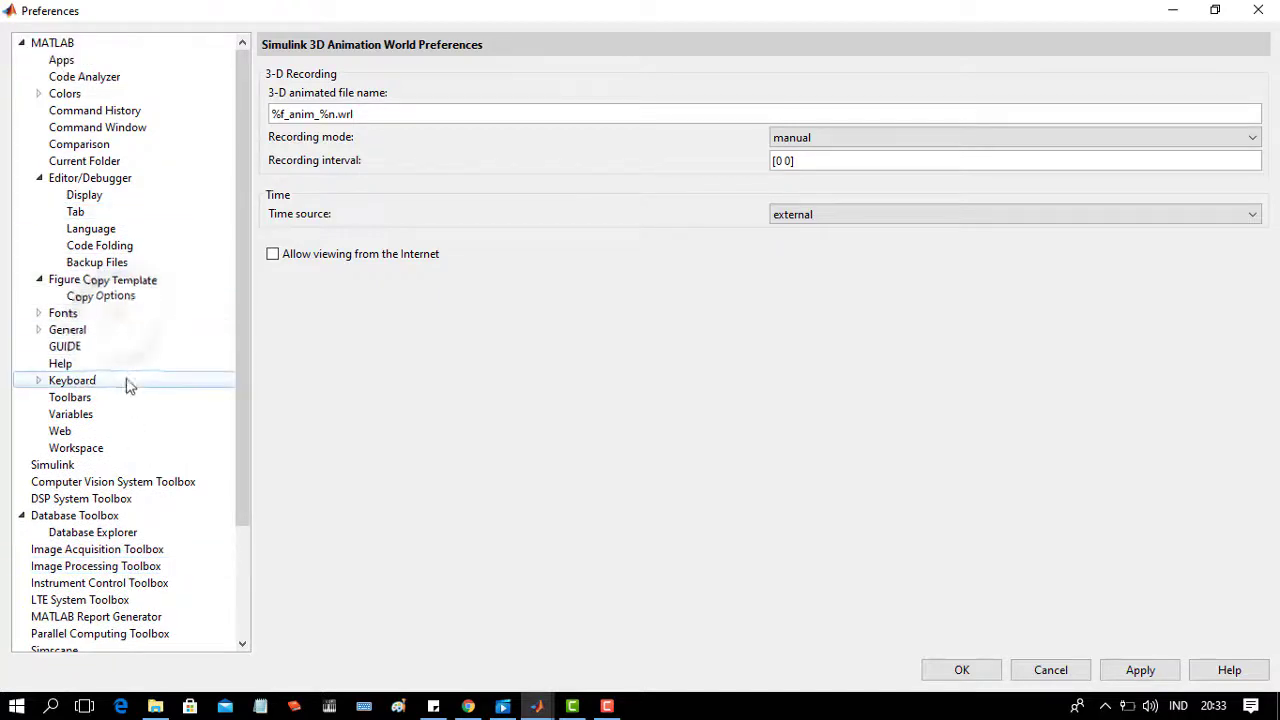
{"action": "left_click", "coordinate": [124, 331]}
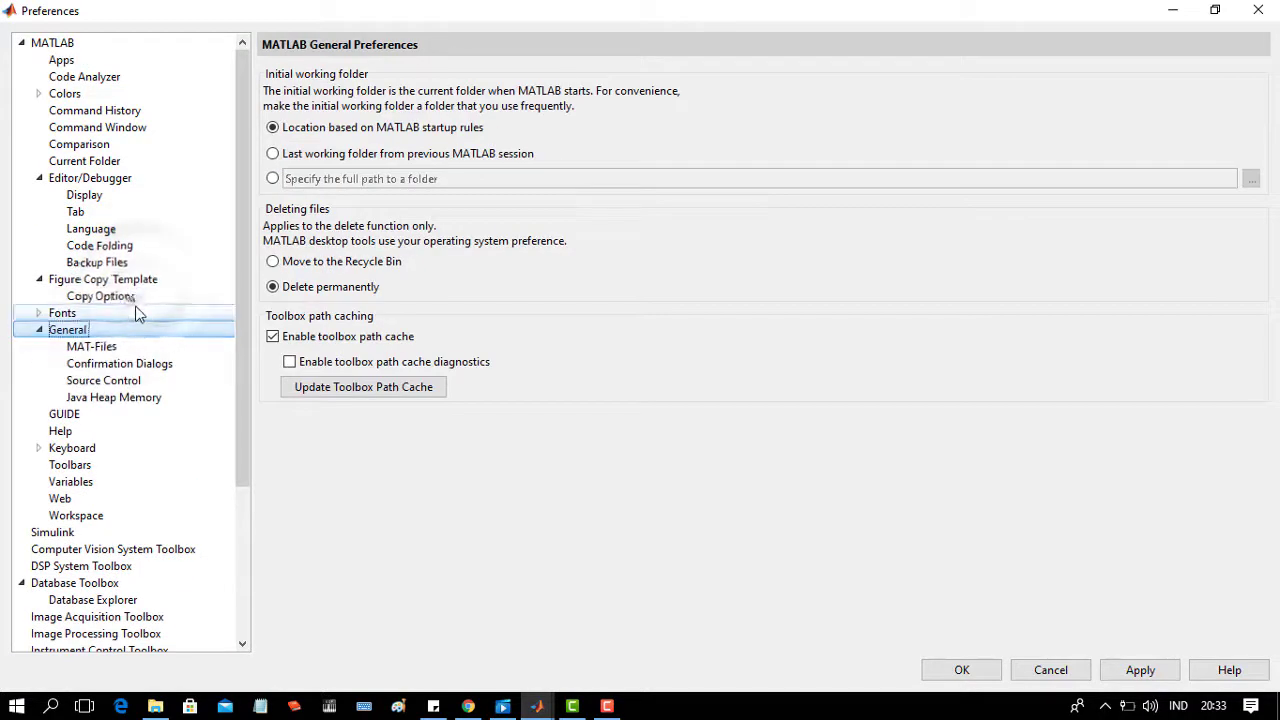
View the Fonts, Copy Options, Figure Copy Template, Backup Files, Code Folding, Language and Editor/Debugger preference pages
{"action": "left_click", "coordinate": [138, 313]}
{"action": "left_click", "coordinate": [140, 298]}
{"action": "left_click", "coordinate": [150, 279]}
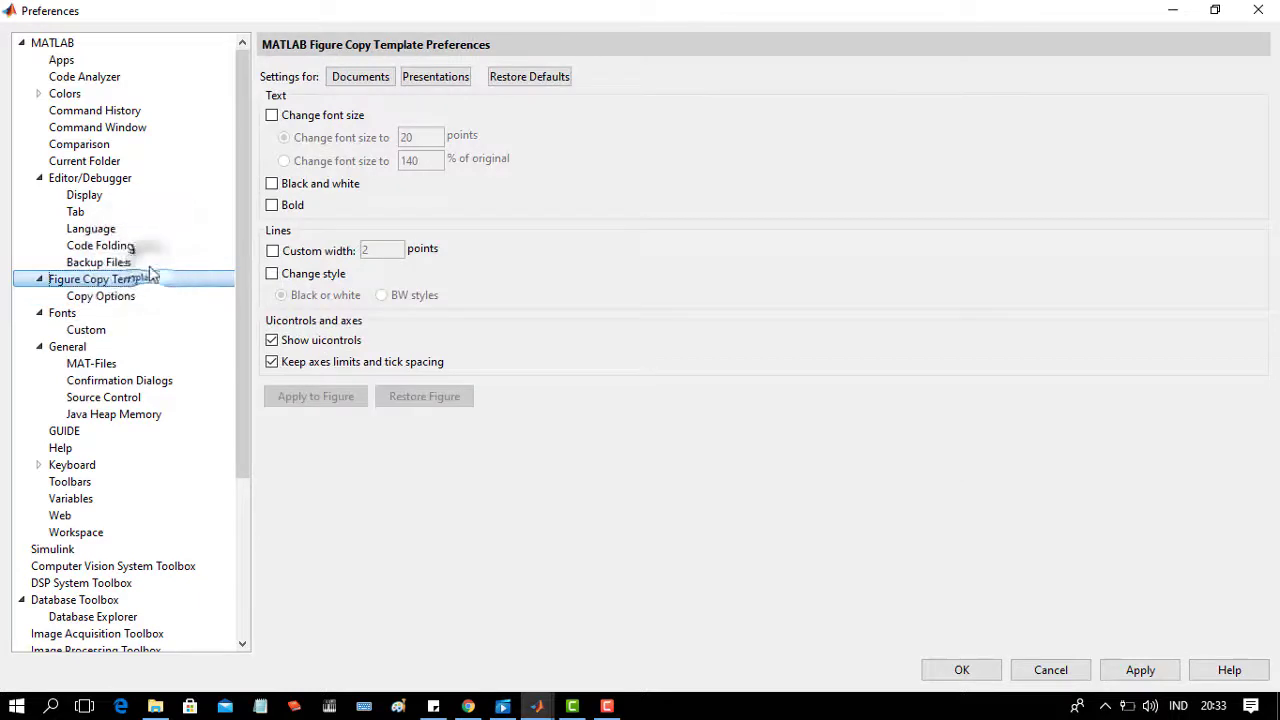
{"action": "left_click", "coordinate": [150, 261]}
{"action": "left_click", "coordinate": [150, 246]}
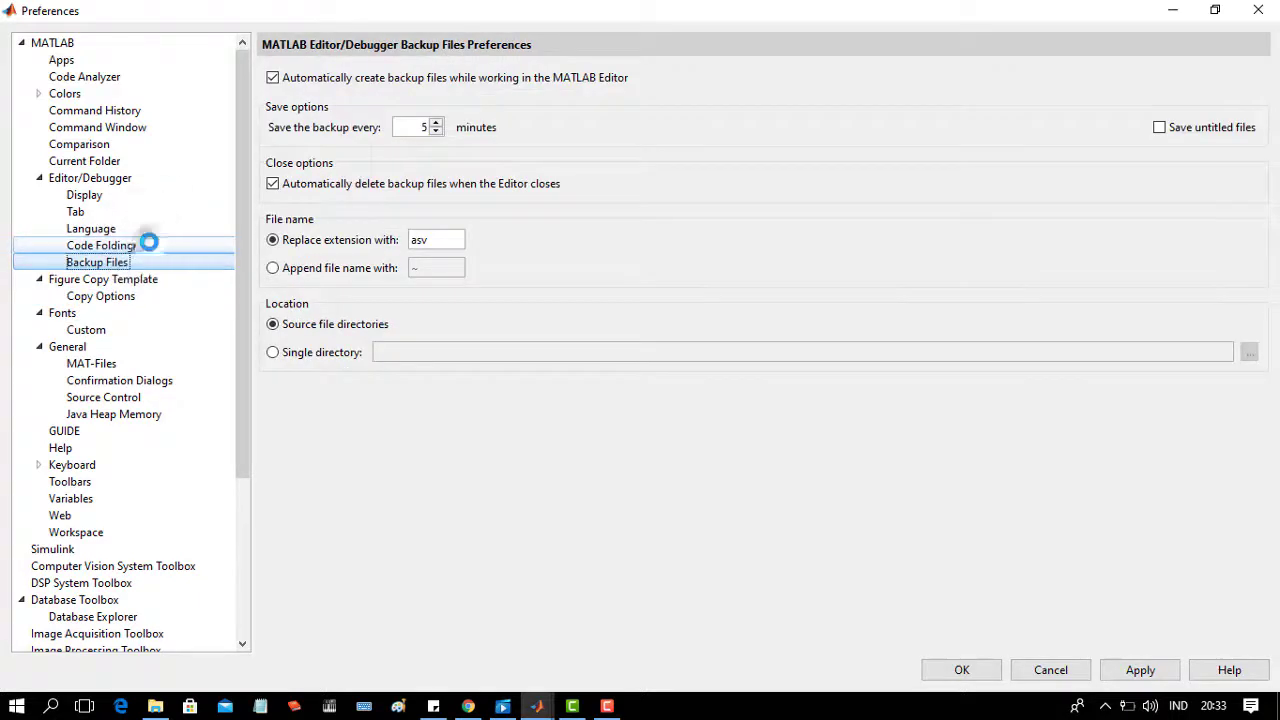
{"action": "left_click", "coordinate": [118, 229]}
{"action": "left_click", "coordinate": [52, 178]}
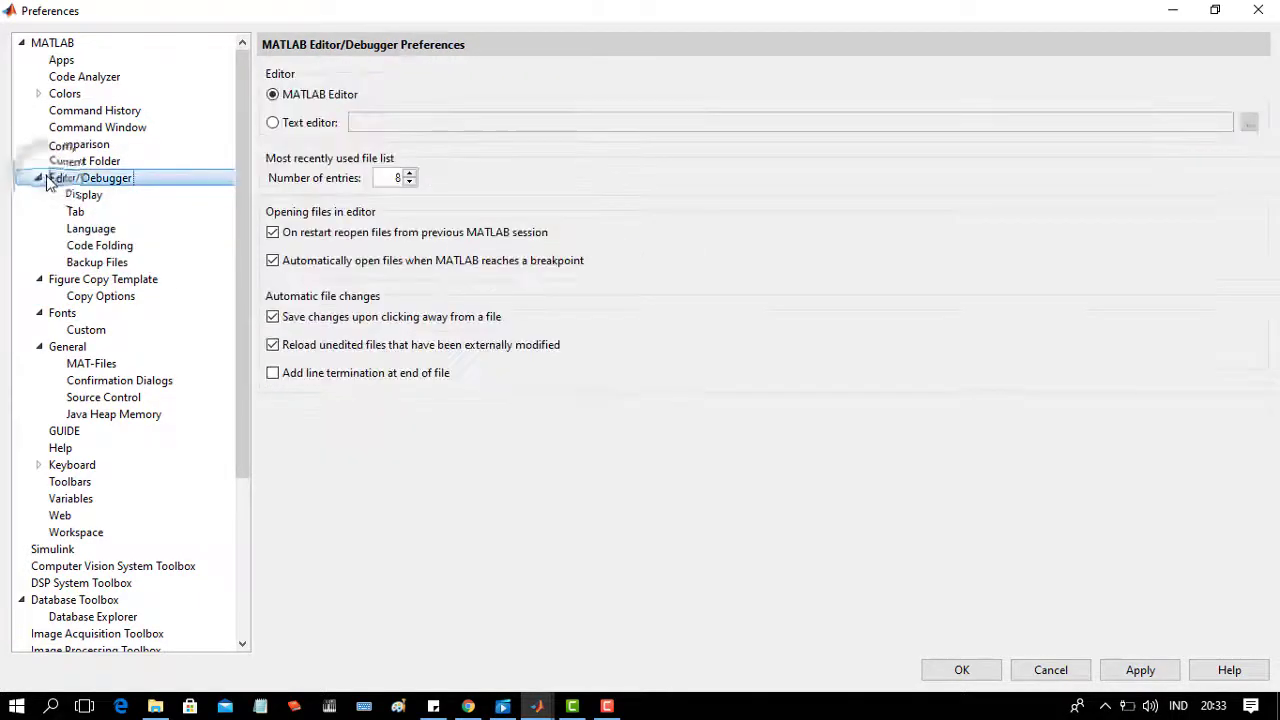
View the Simulink, Web and Workspace preference pages
{"action": "left_click", "coordinate": [55, 549]}
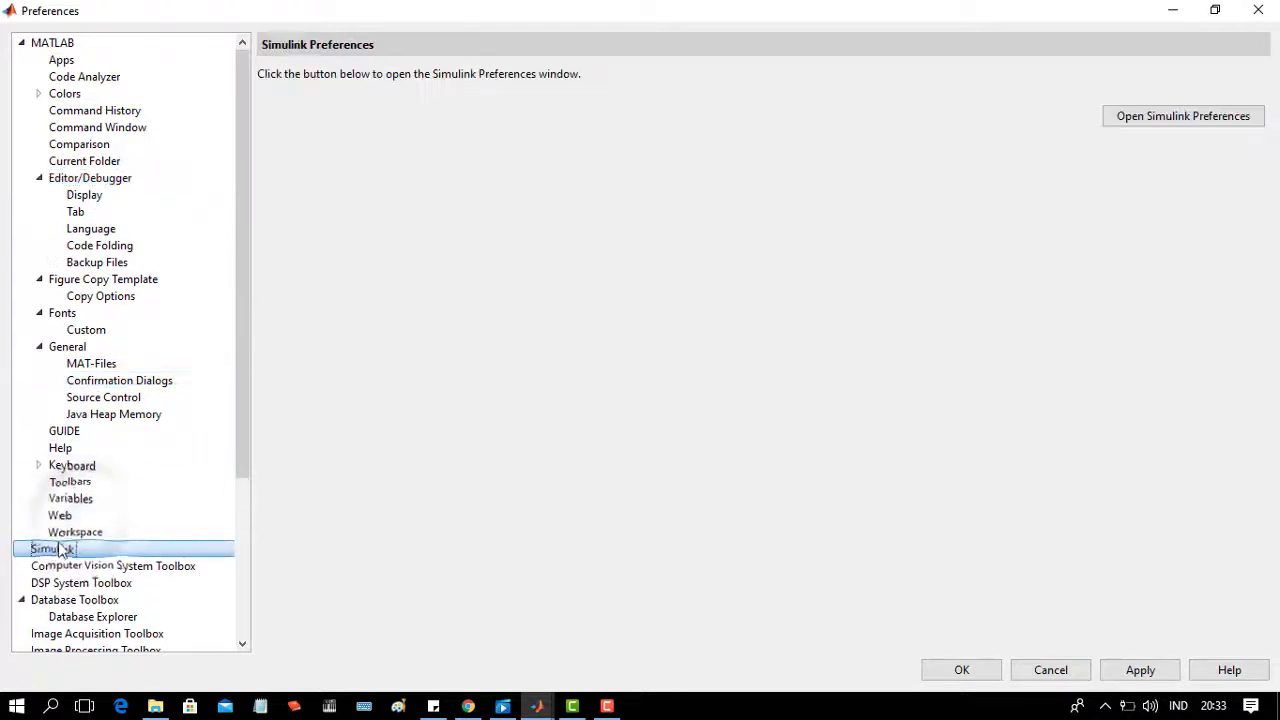
{"action": "left_click", "coordinate": [86, 516]}
{"action": "left_click", "coordinate": [88, 532]}
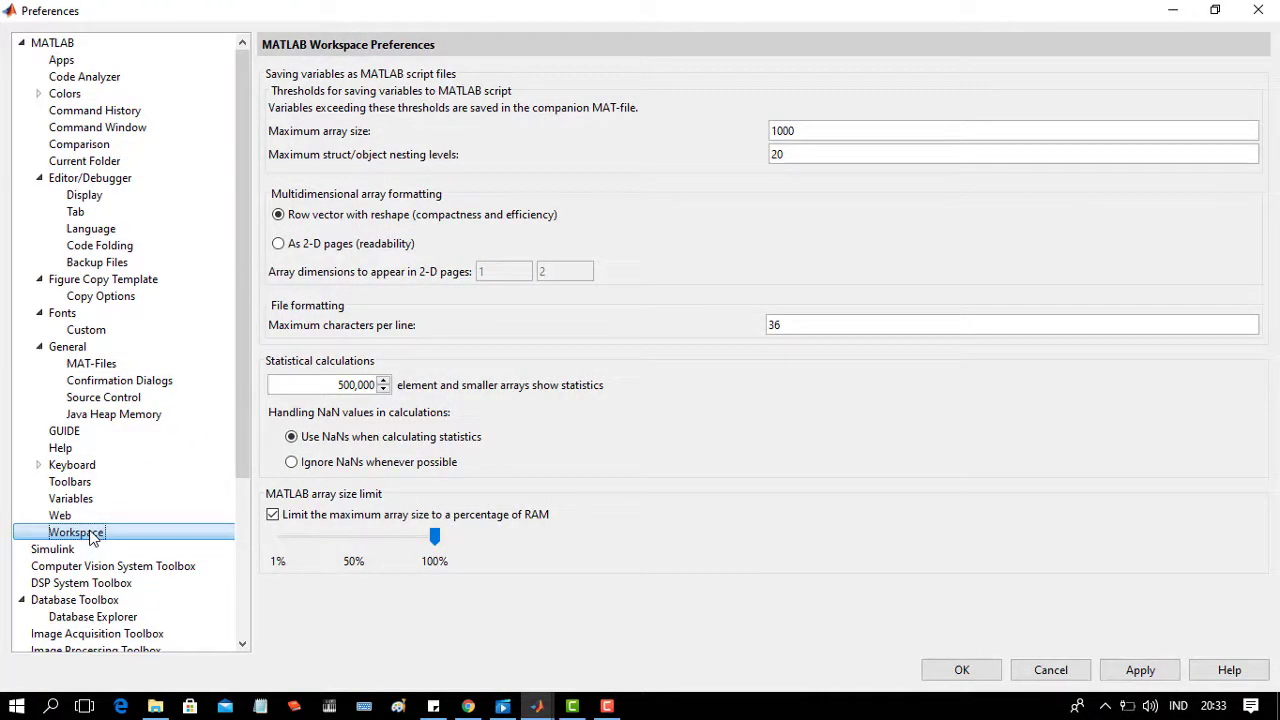
Collapse the General, Fonts, Figure Copy Template and Editor/Debugger categories in the preferences tree
{"action": "left_click", "coordinate": [39, 346]}
{"action": "left_click", "coordinate": [39, 313]}
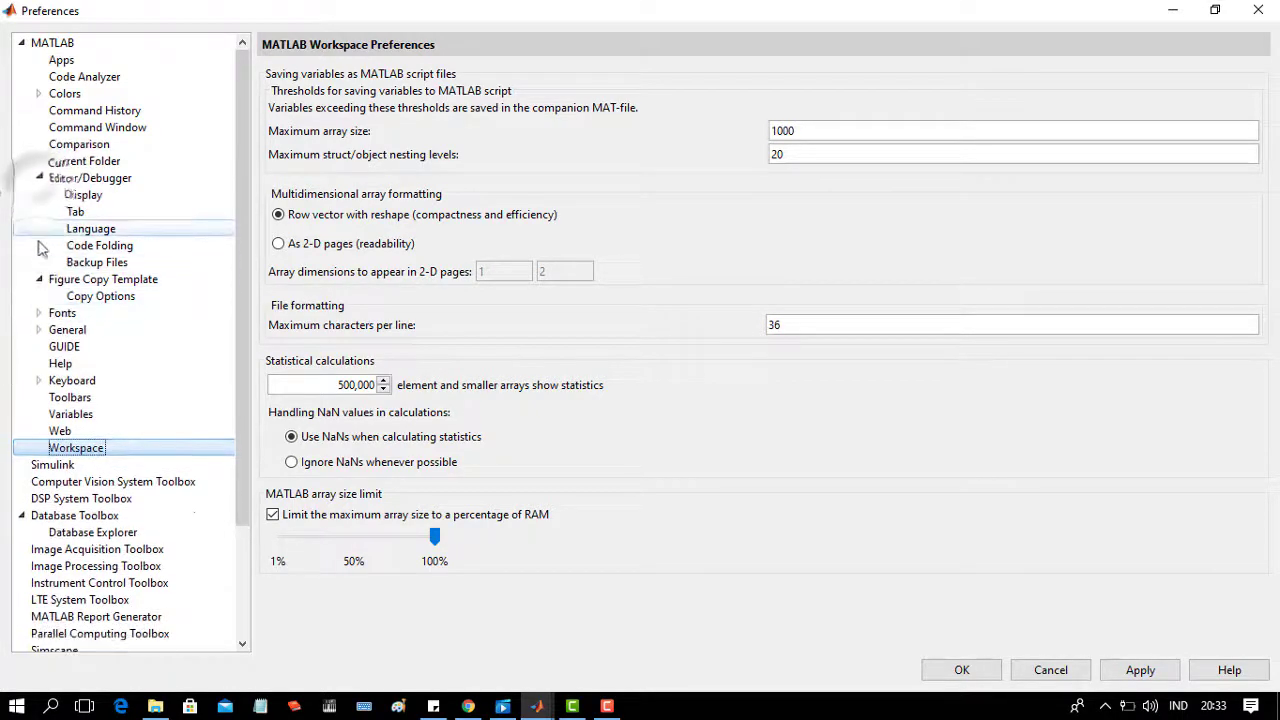
{"action": "left_click", "coordinate": [84, 195]}
{"action": "left_click", "coordinate": [66, 297]}
{"action": "left_click", "coordinate": [78, 152]}
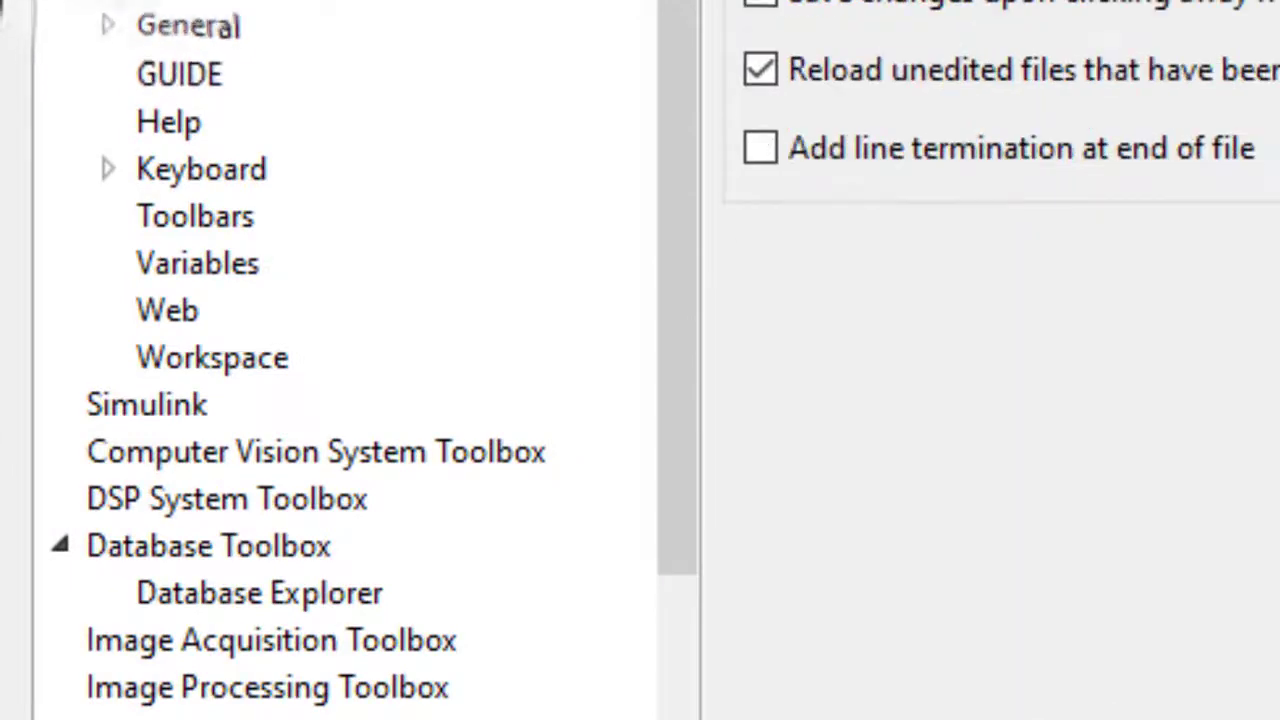
{"action": "left_click", "coordinate": [63, 297]}
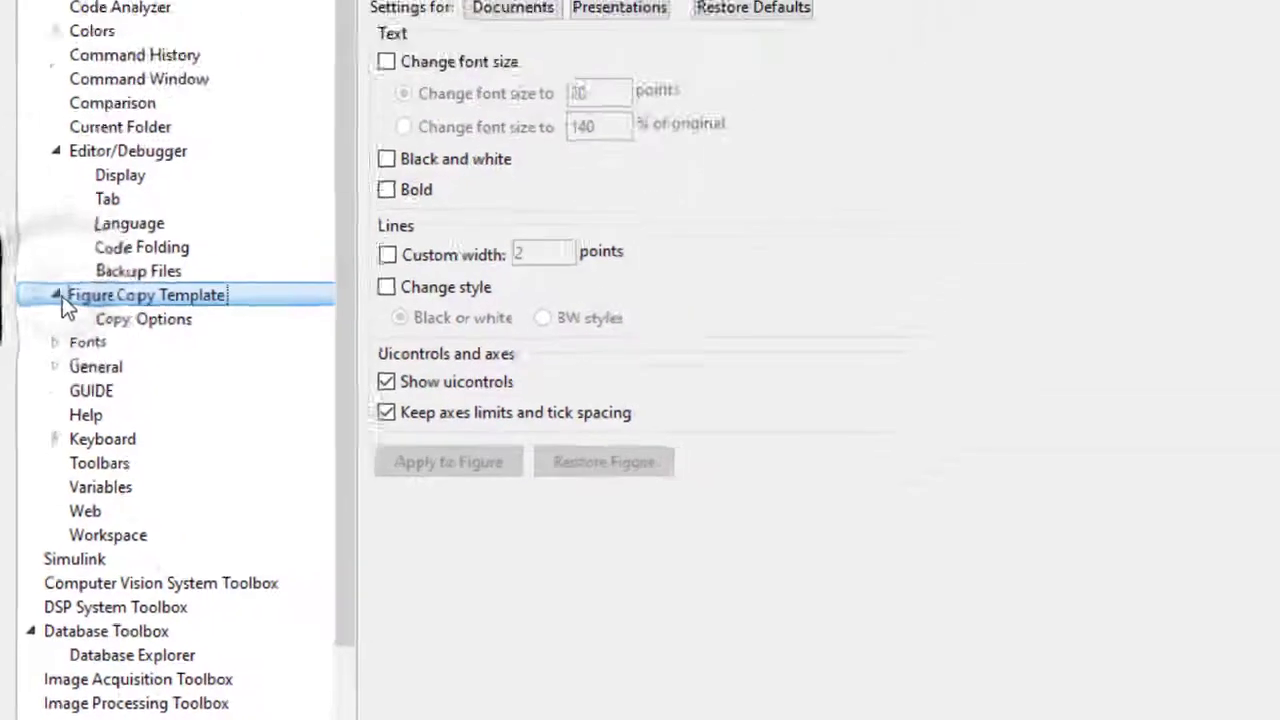
{"action": "left_click", "coordinate": [57, 296]}
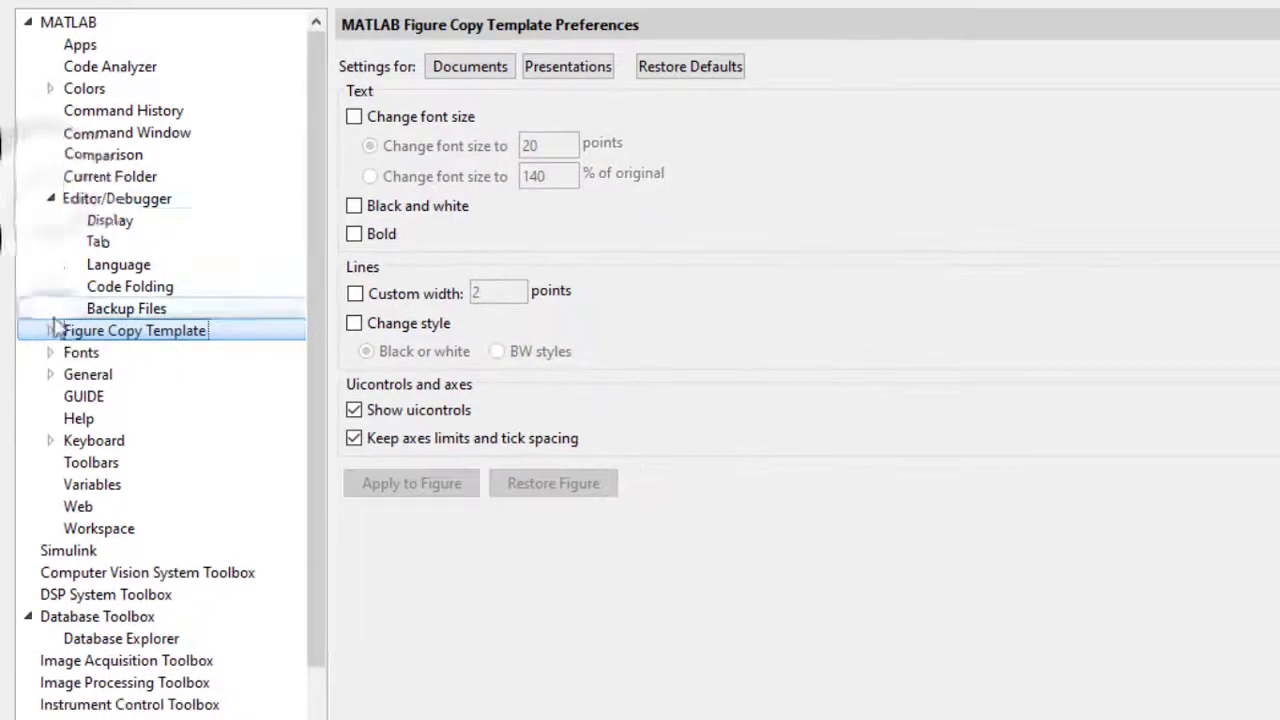
{"action": "left_click", "coordinate": [57, 154]}
{"action": "left_click", "coordinate": [51, 199]}
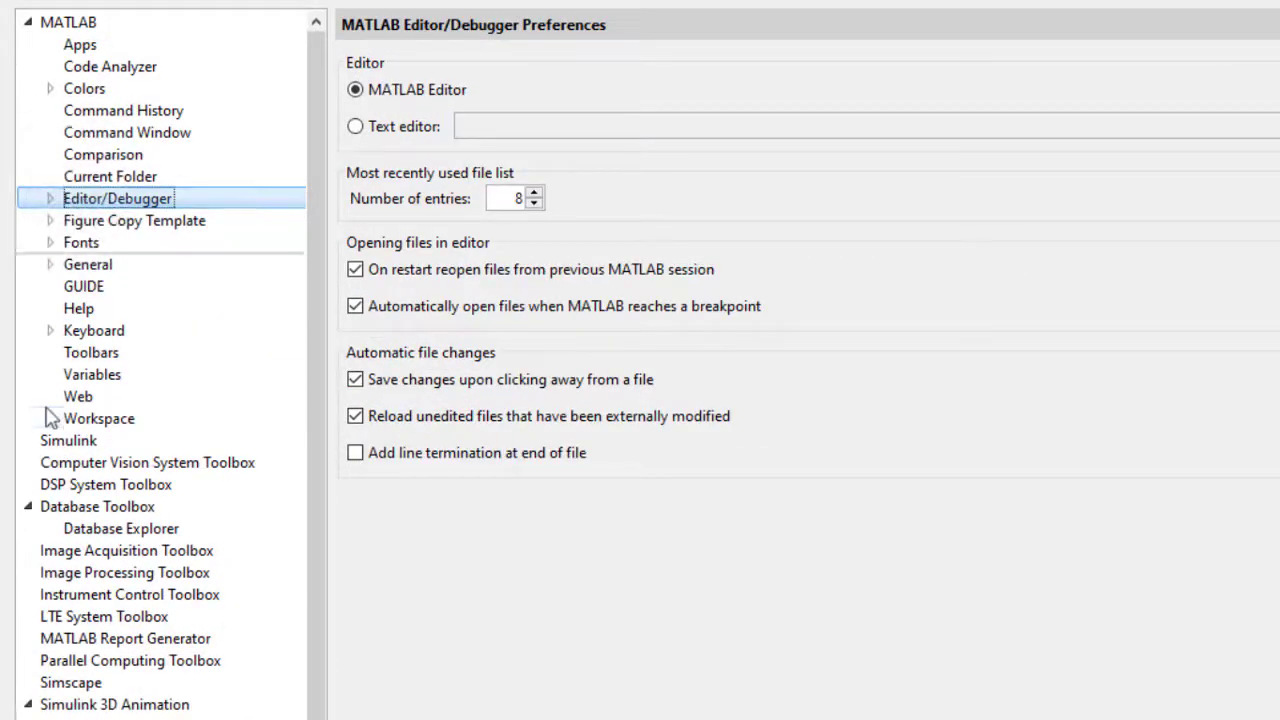
Collapse the Database Toolbox and Simulink 3D Animation categories in the preferences tree
{"action": "left_click", "coordinate": [28, 506]}
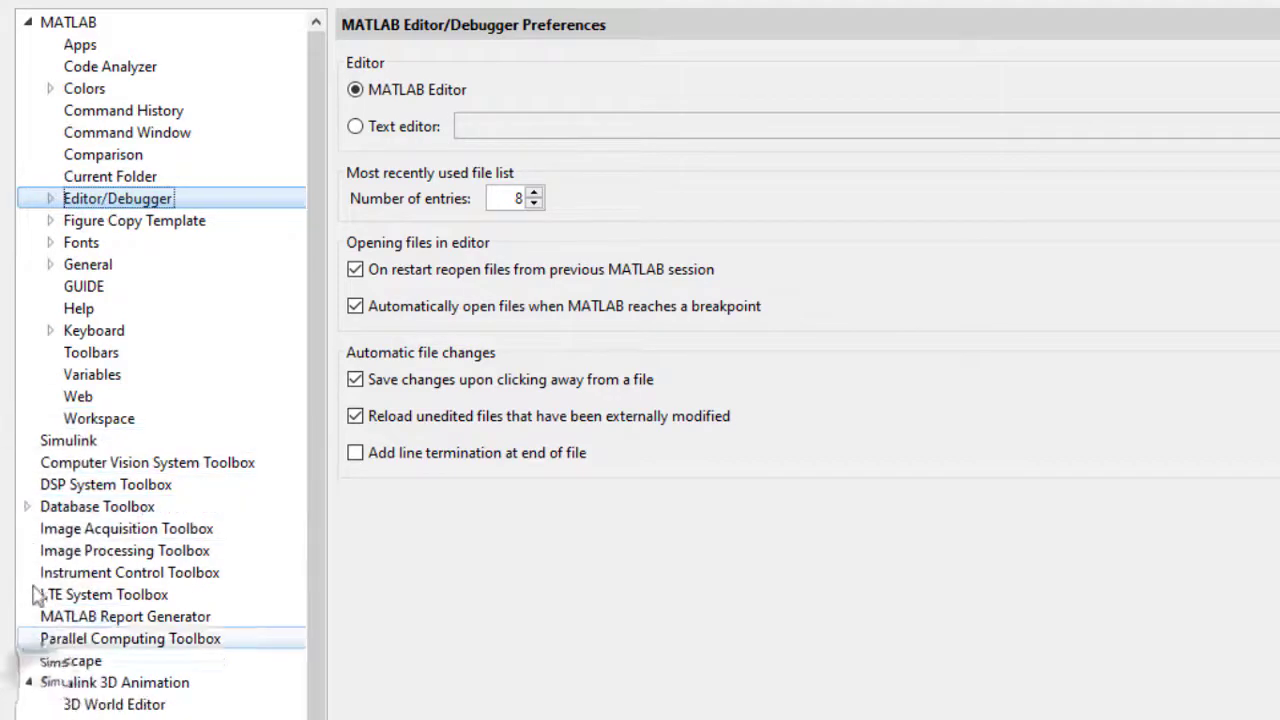
{"action": "left_click", "coordinate": [34, 683]}
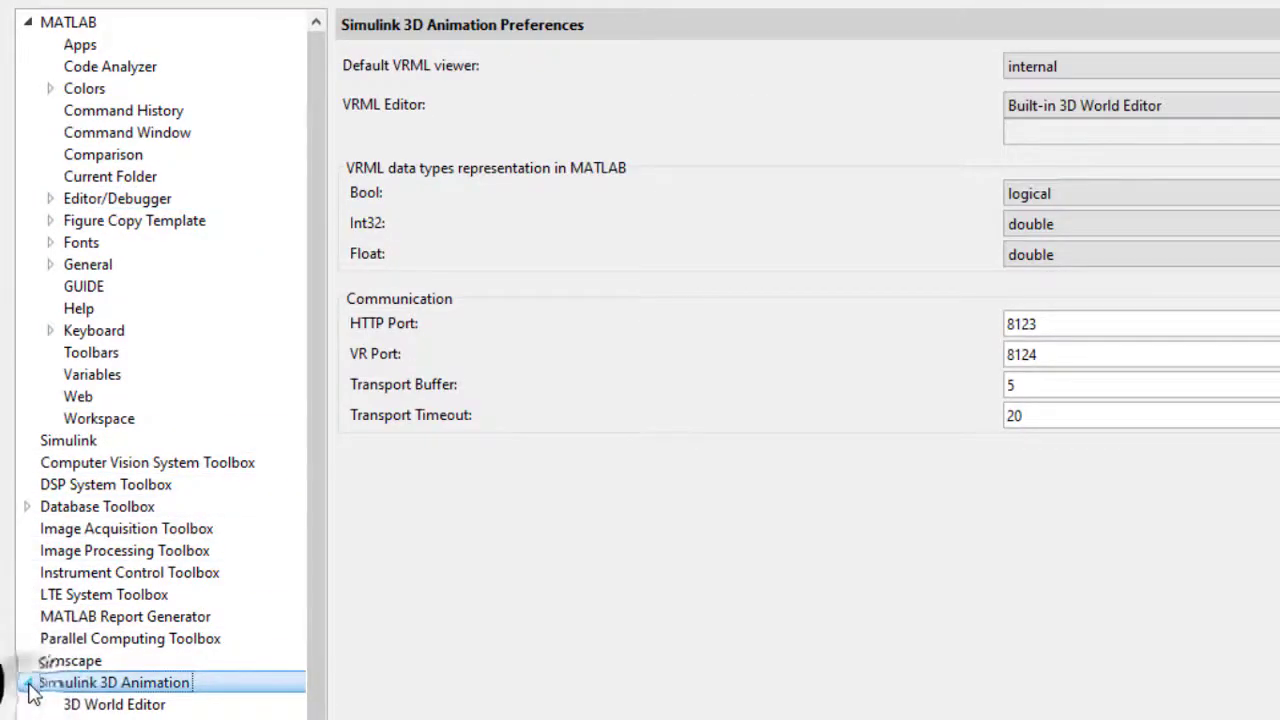
{"action": "left_click", "coordinate": [28, 683]}
In the Workspace preferences, set the maximum array size limit slightly below 100% of RAM, apply it and close the Preferences
{"action": "left_click", "coordinate": [110, 428]}
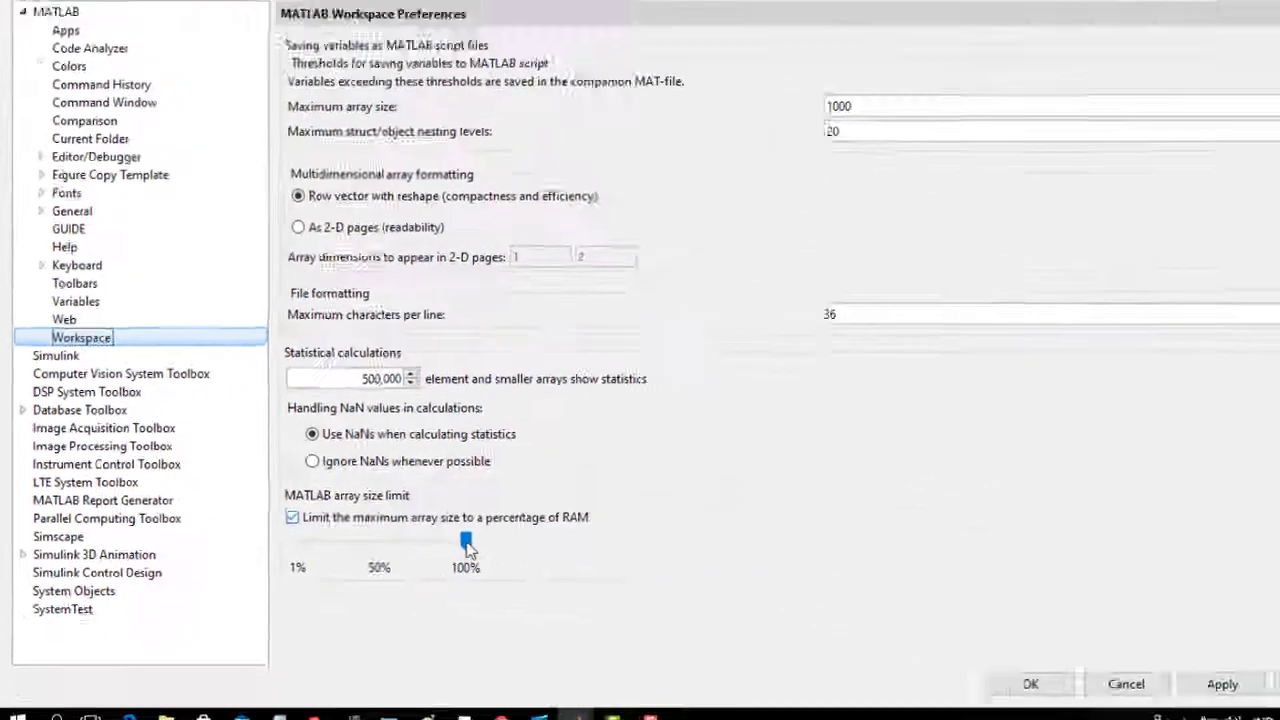
{"action": "left_click_drag", "start_coordinate": [427, 543], "coordinate": [314, 537]}
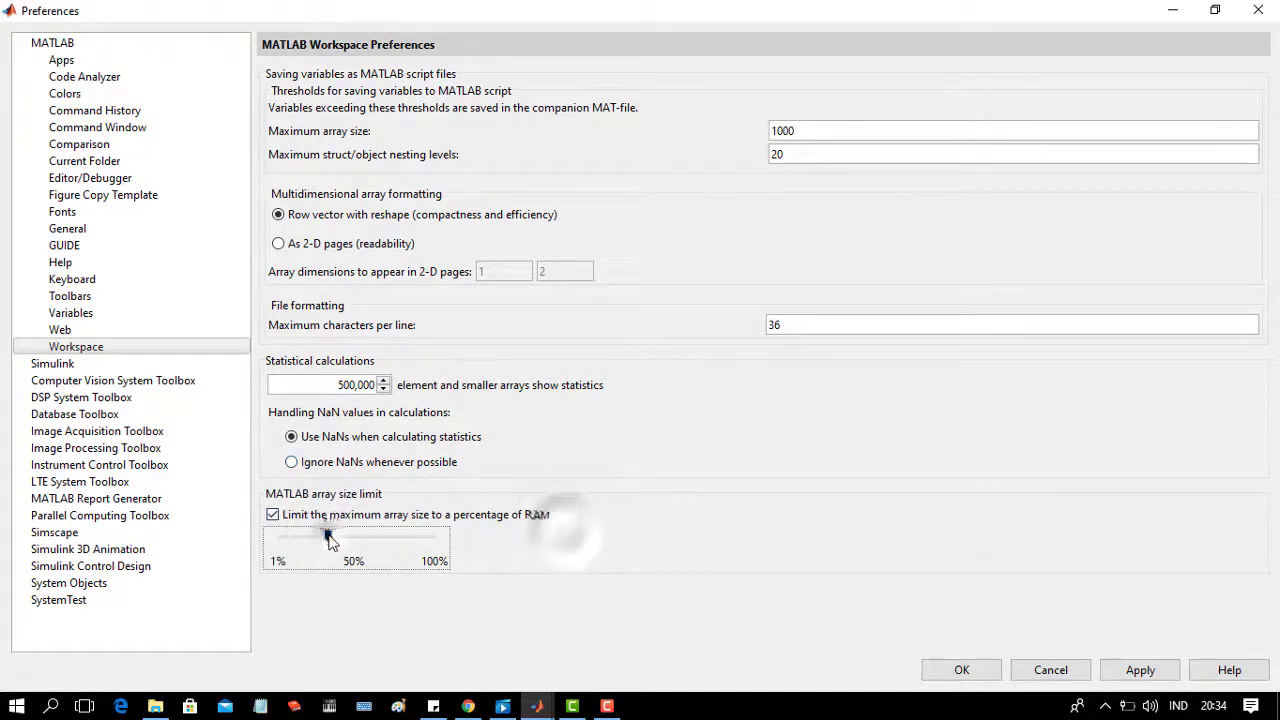
{"action": "left_click_drag", "start_coordinate": [330, 537], "coordinate": [560, 537]}
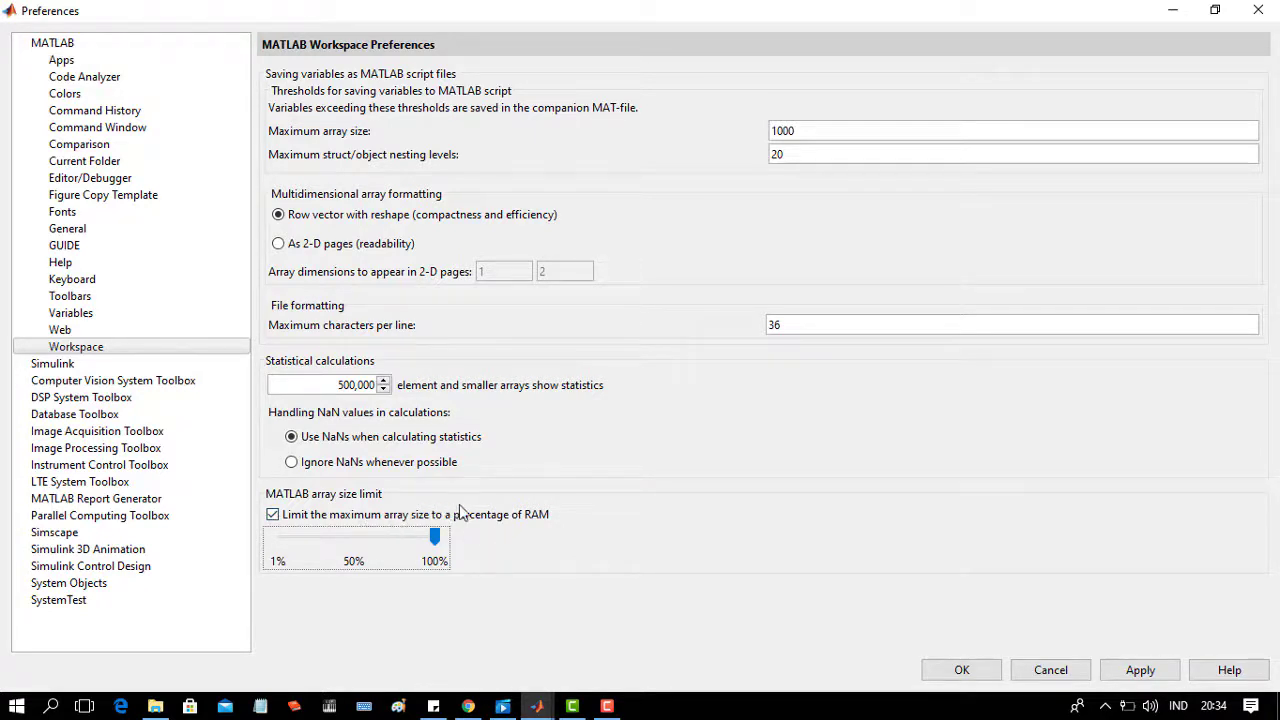
{"action": "left_click_drag", "start_coordinate": [436, 535], "coordinate": [427, 536]}
{"action": "left_click", "coordinate": [1140, 668]}
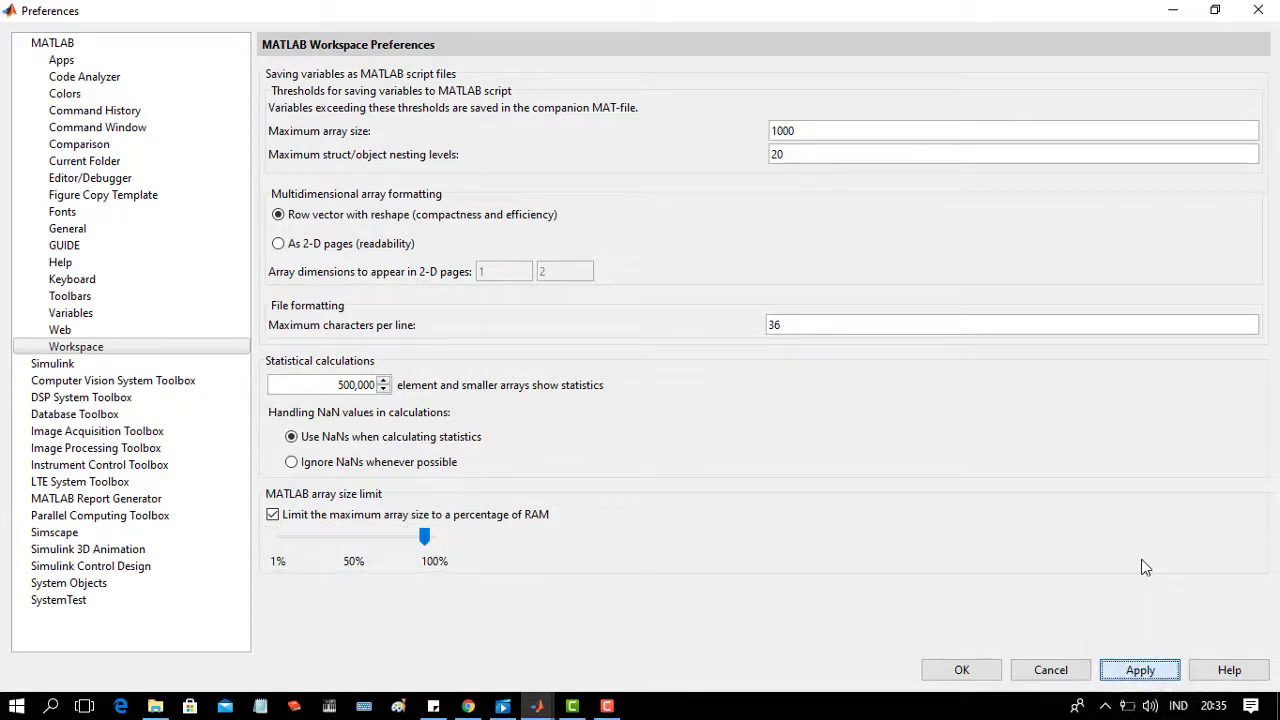
{"action": "left_click", "coordinate": [962, 670]}
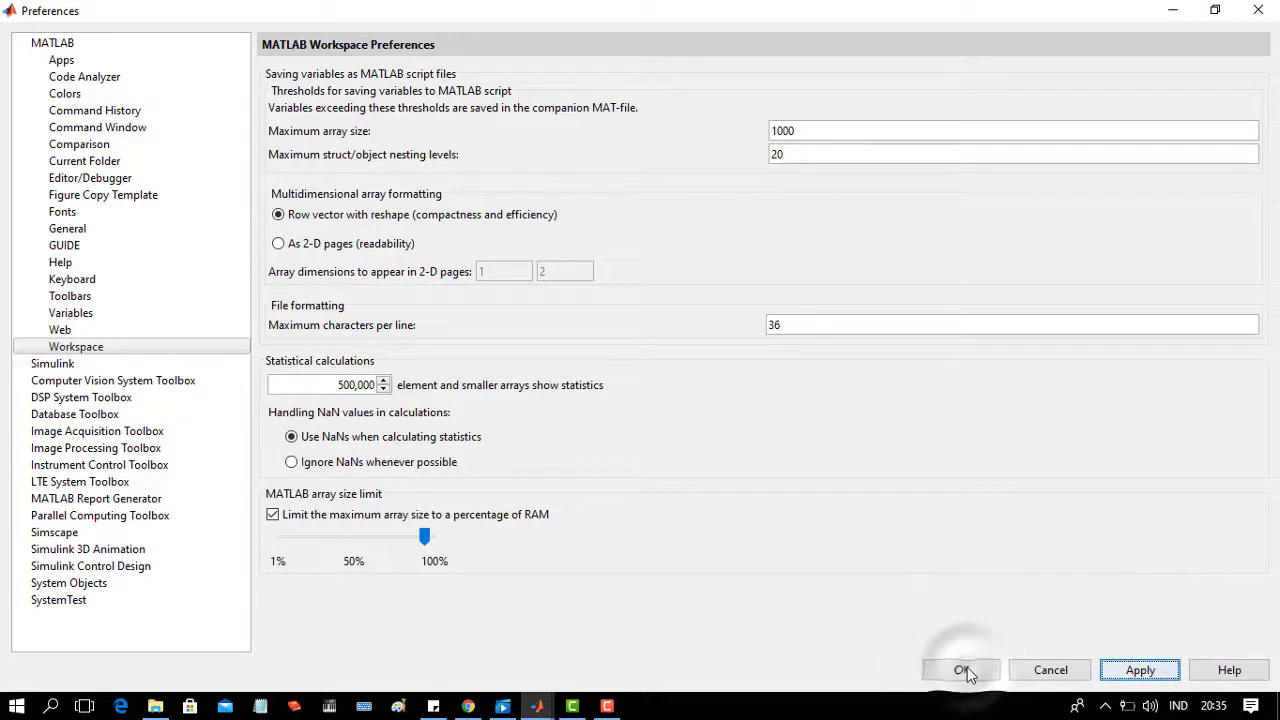
{"action": "left_click", "coordinate": [962, 670]}
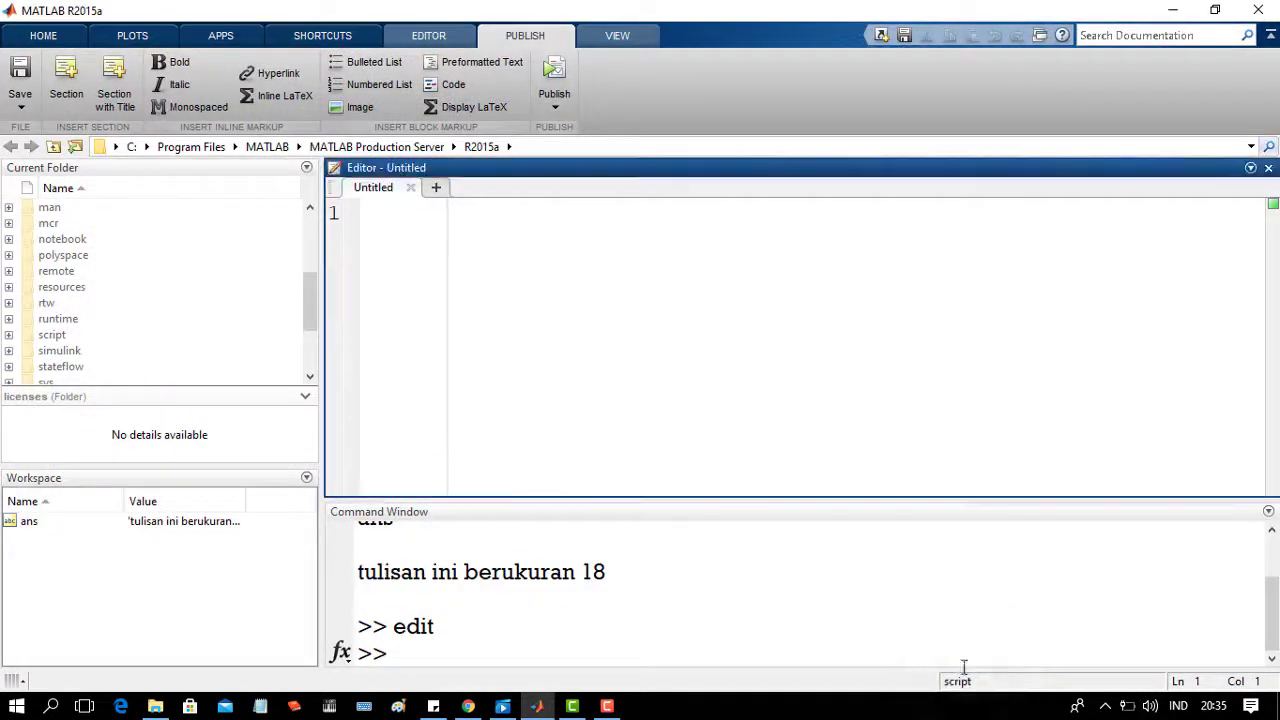